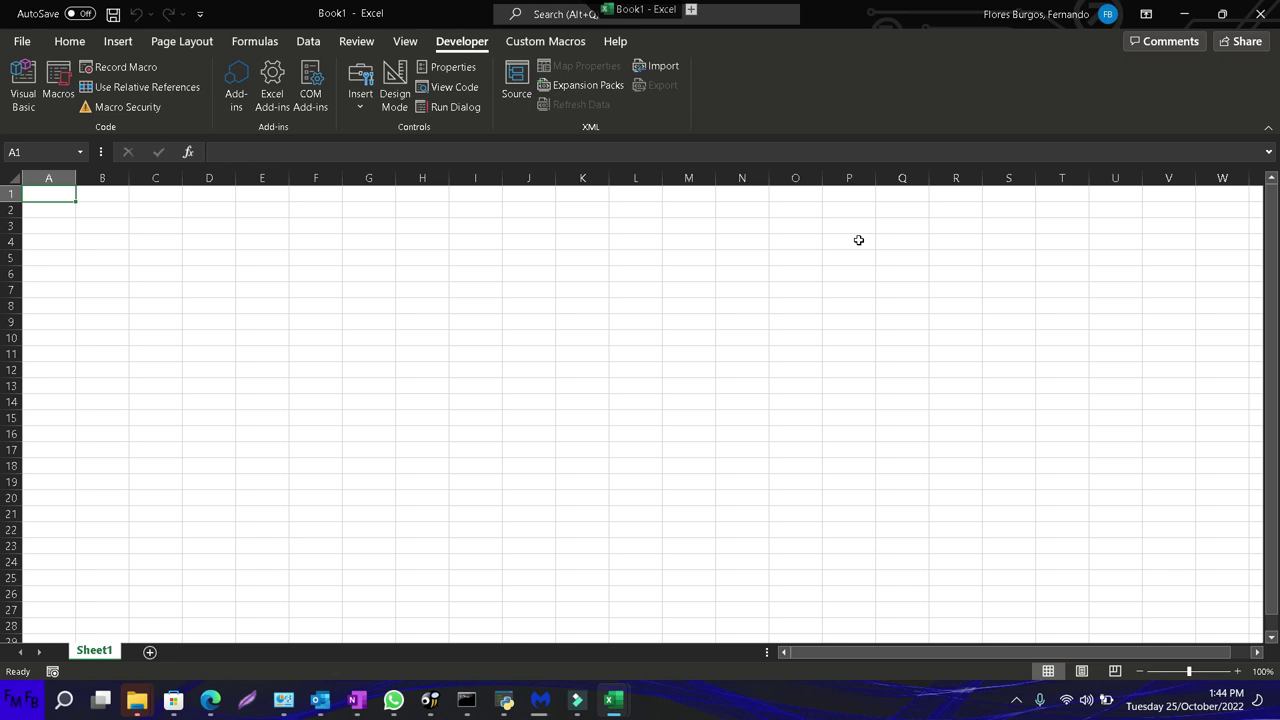
Enter the headers Actividades in A1 and Estado in B1
text(Actividades)
key(Tab)
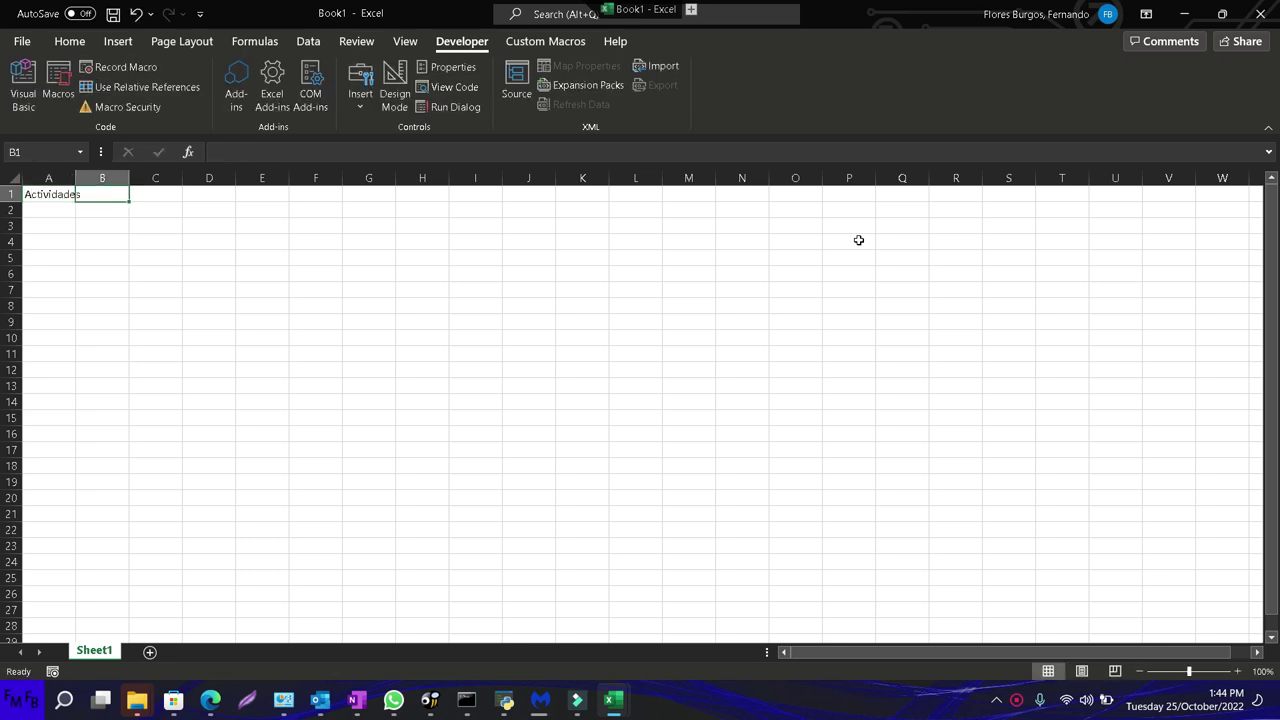
text(Estado)
key(Tab)
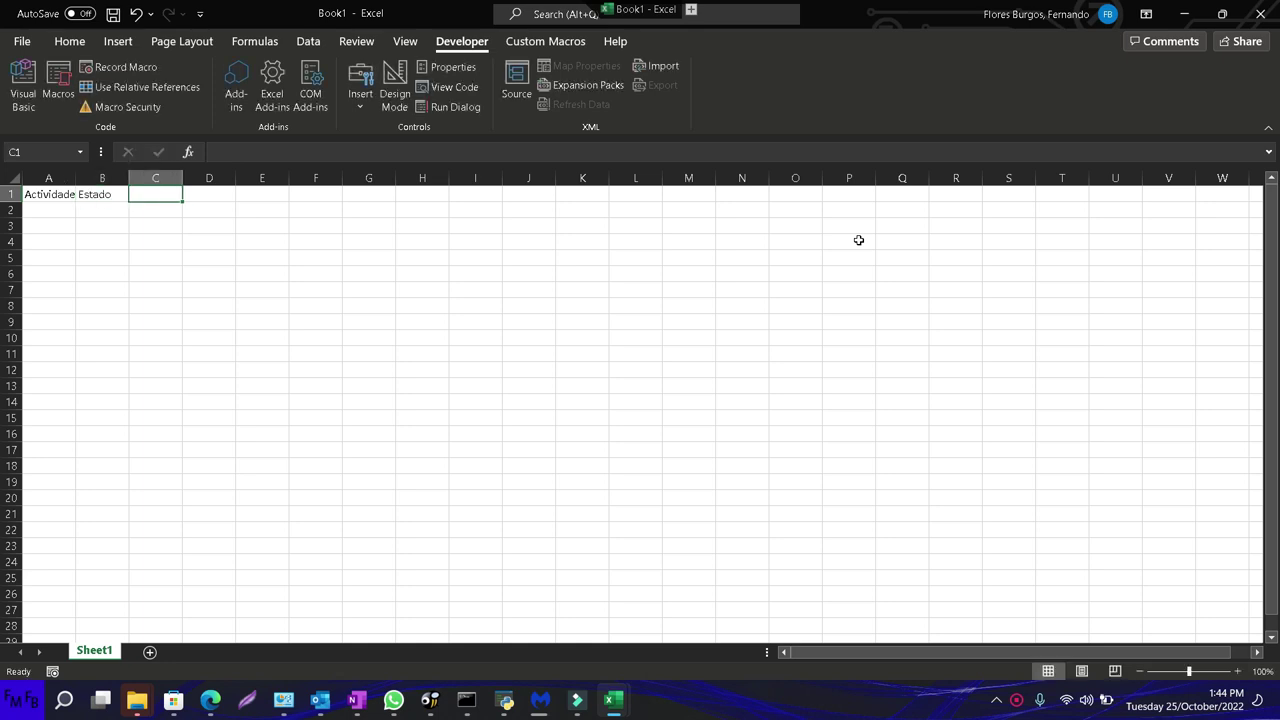
key(Left)
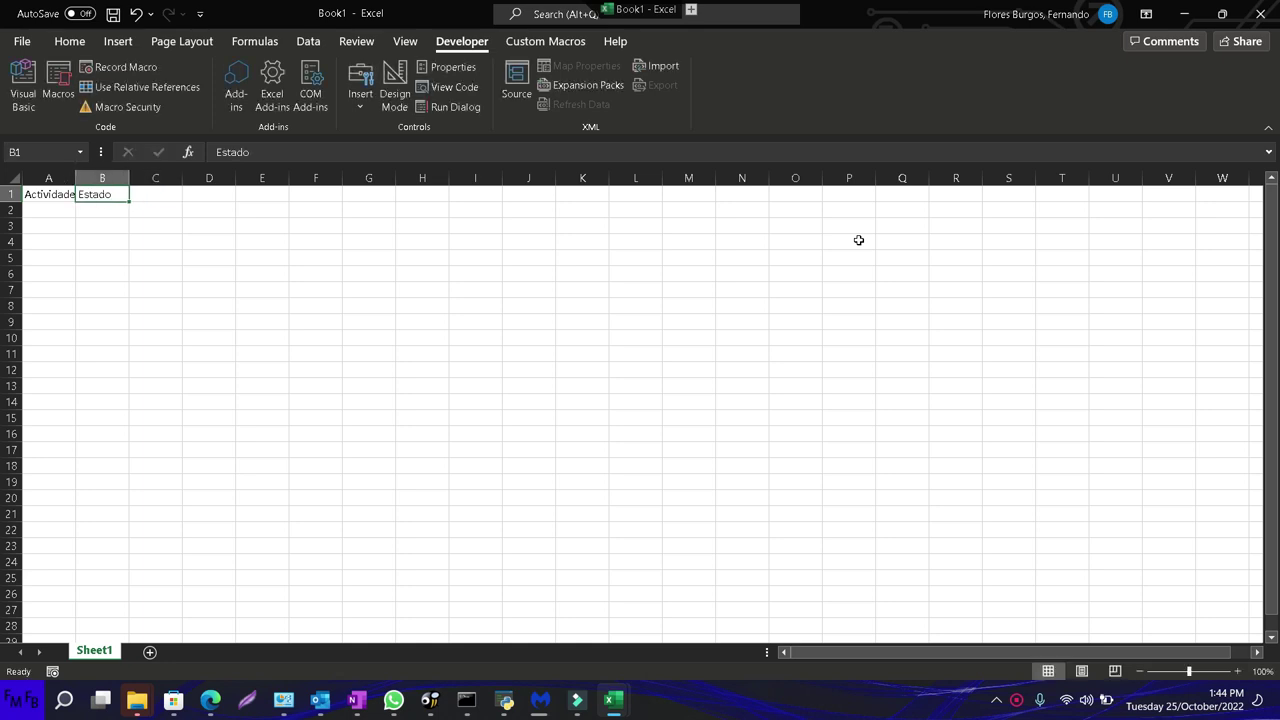
key(Left)
Extend the headers to Actividades/Activities and Estado/Status, and add Ayuda/Help in C1
key(F2)
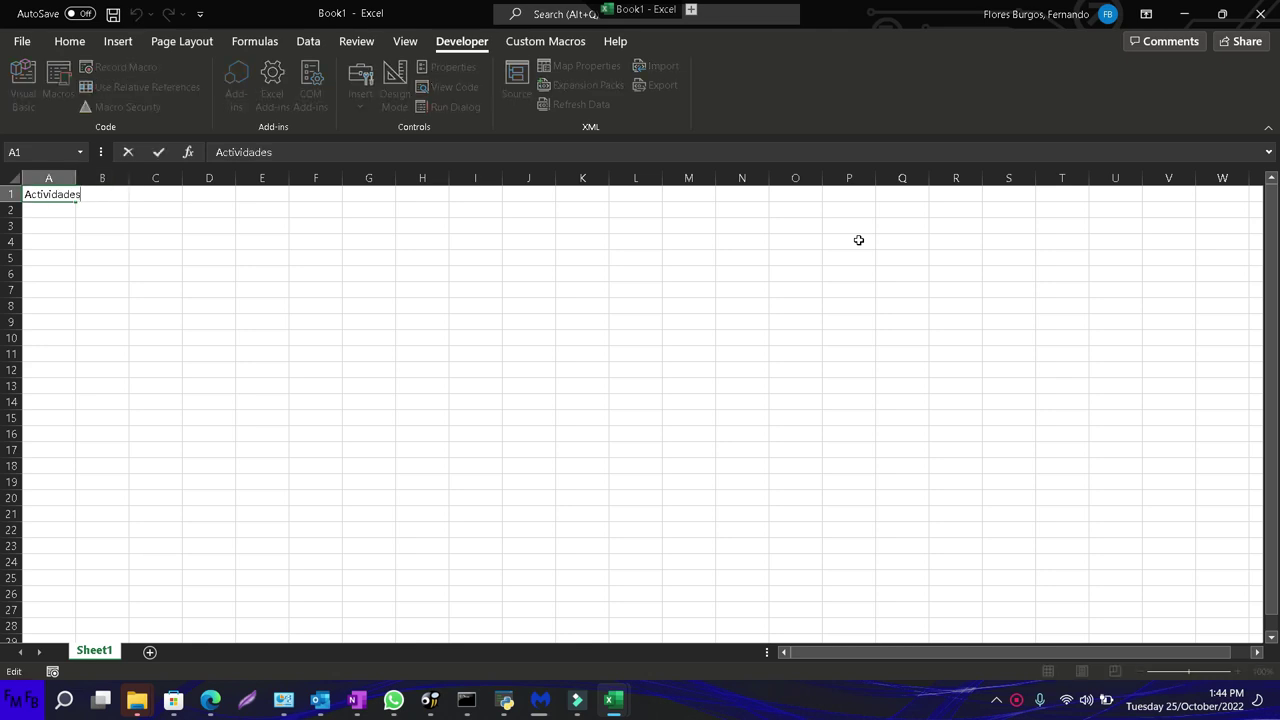
text(/Activities)
key(Tab)
text(Estado)
key(F2)
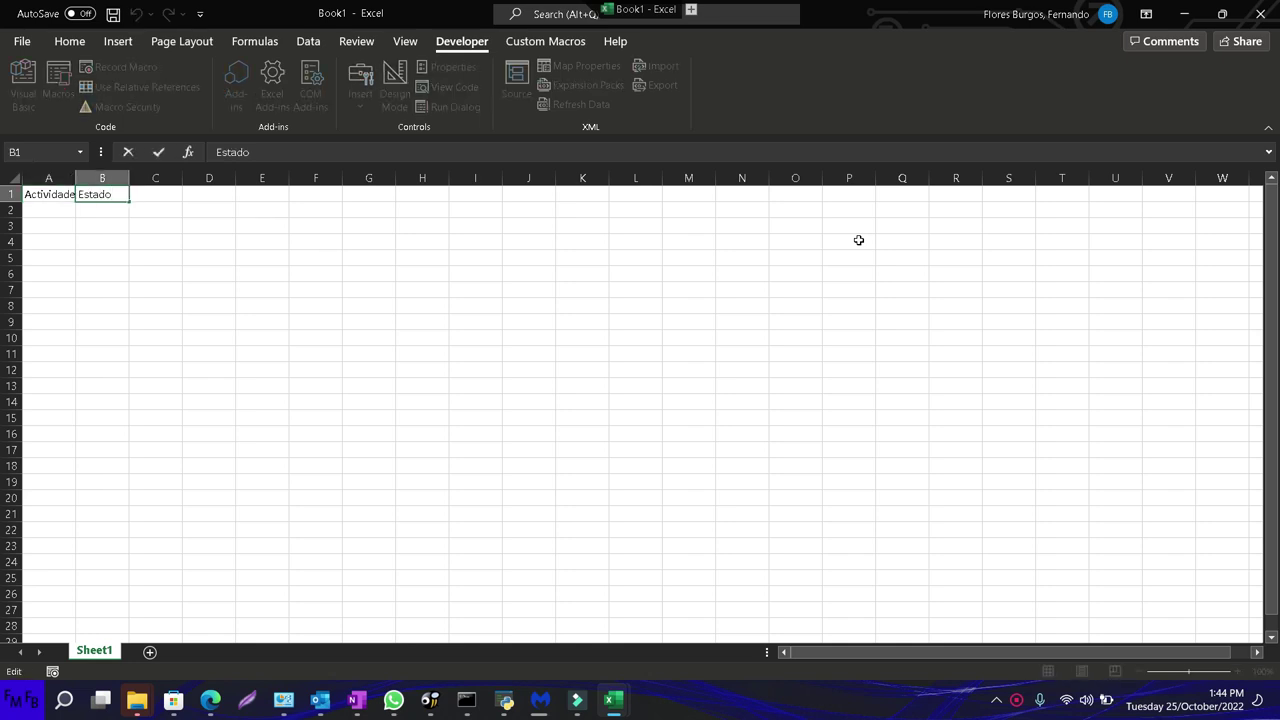
text(/Status)
key(Tab)
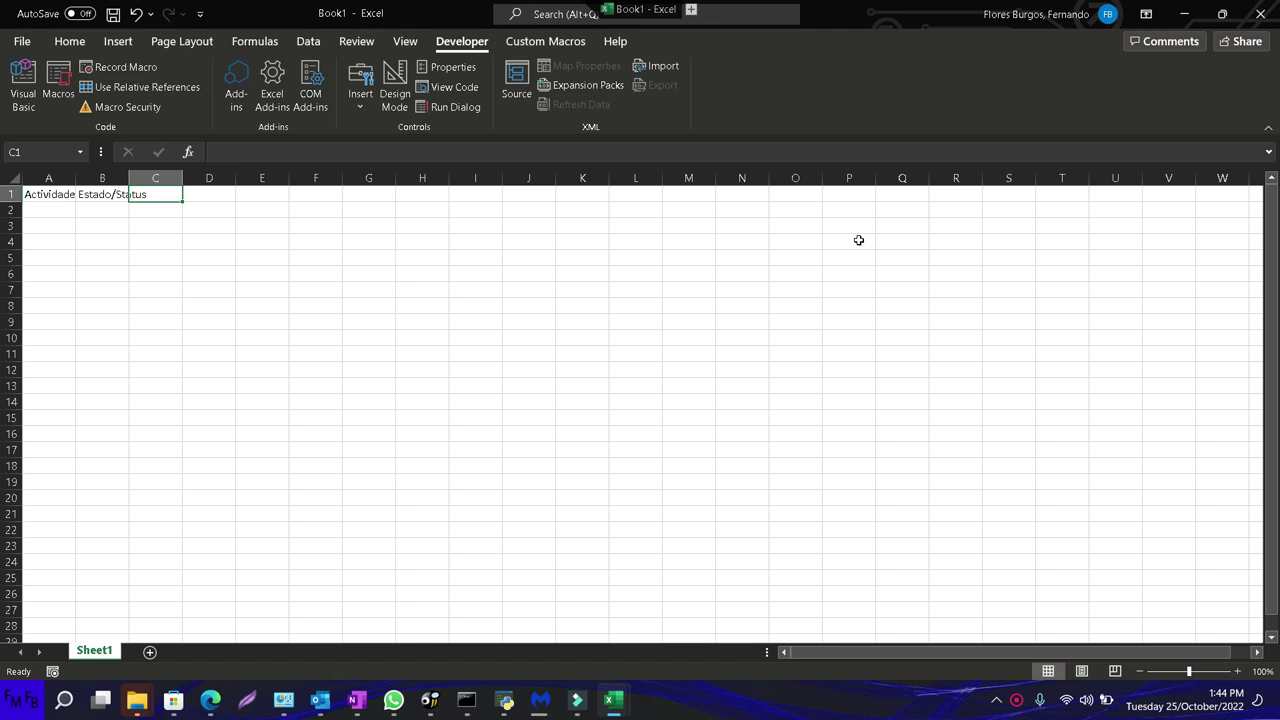
text(Ayuda/Help)
key(Tab)
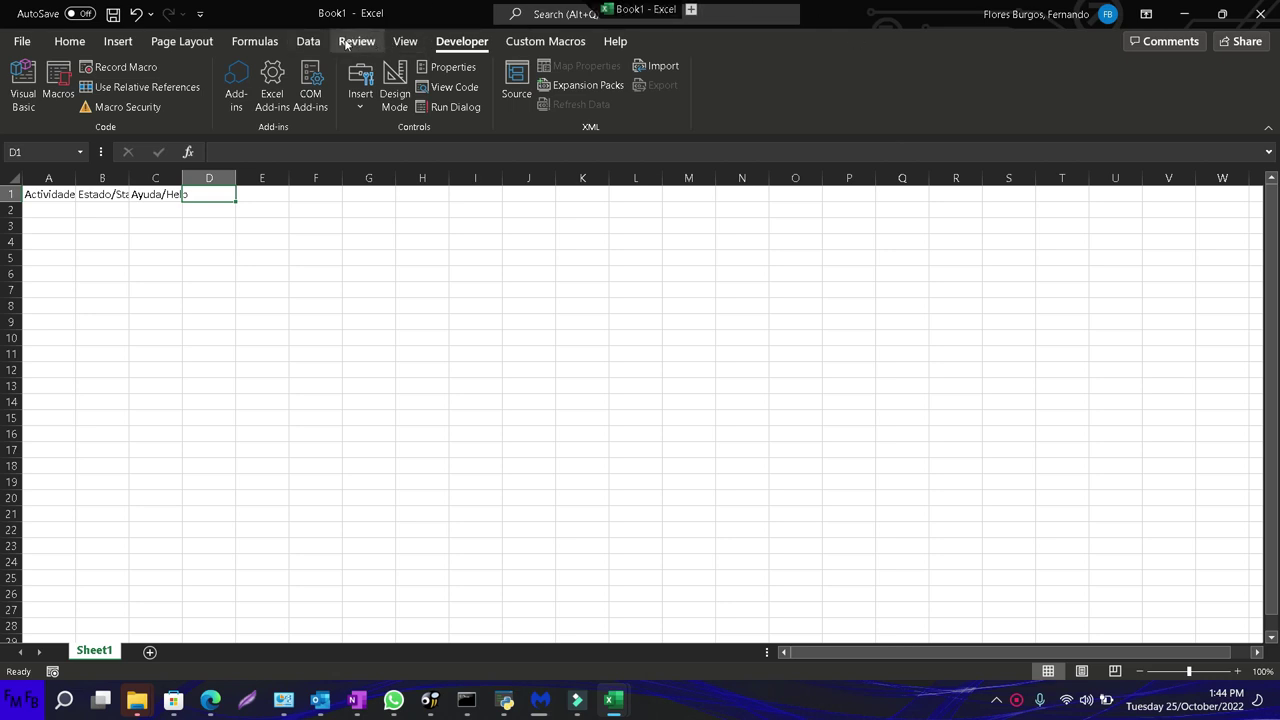
Draw a rounded rectangle over about H2:L5 labelled Lock/Bloquear
click(117, 42)
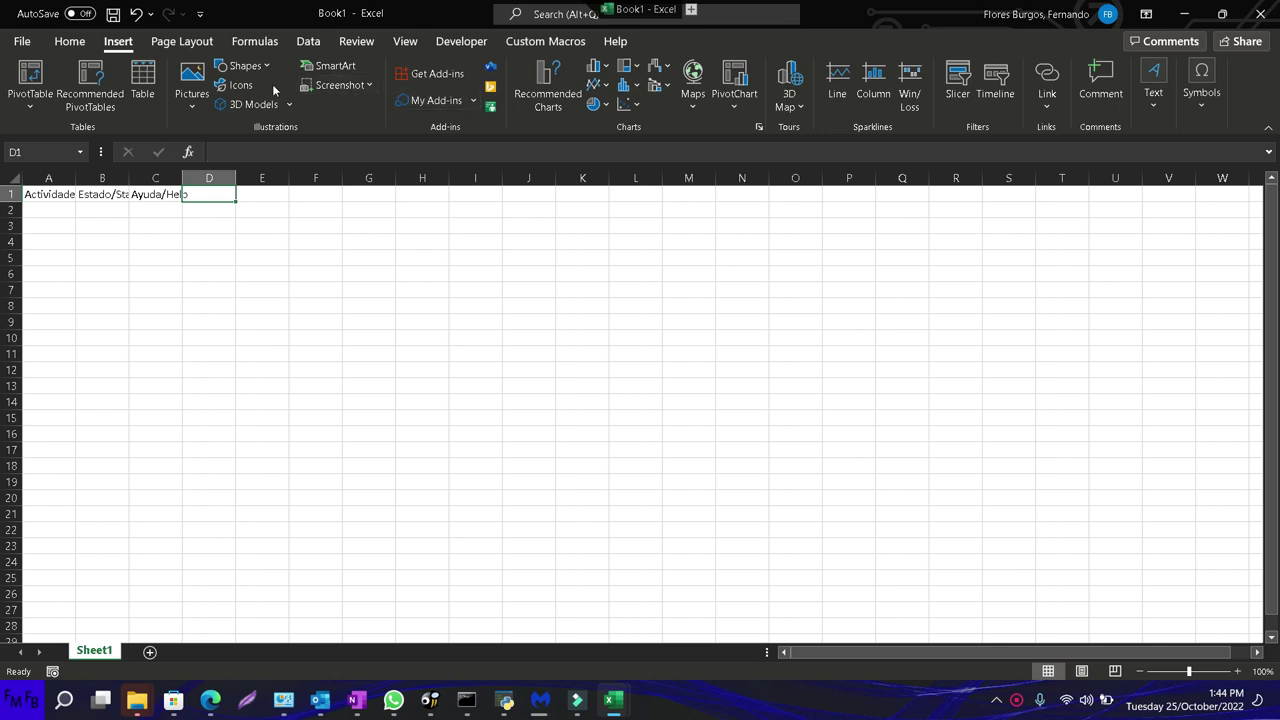
click(242, 66)
click(289, 108)
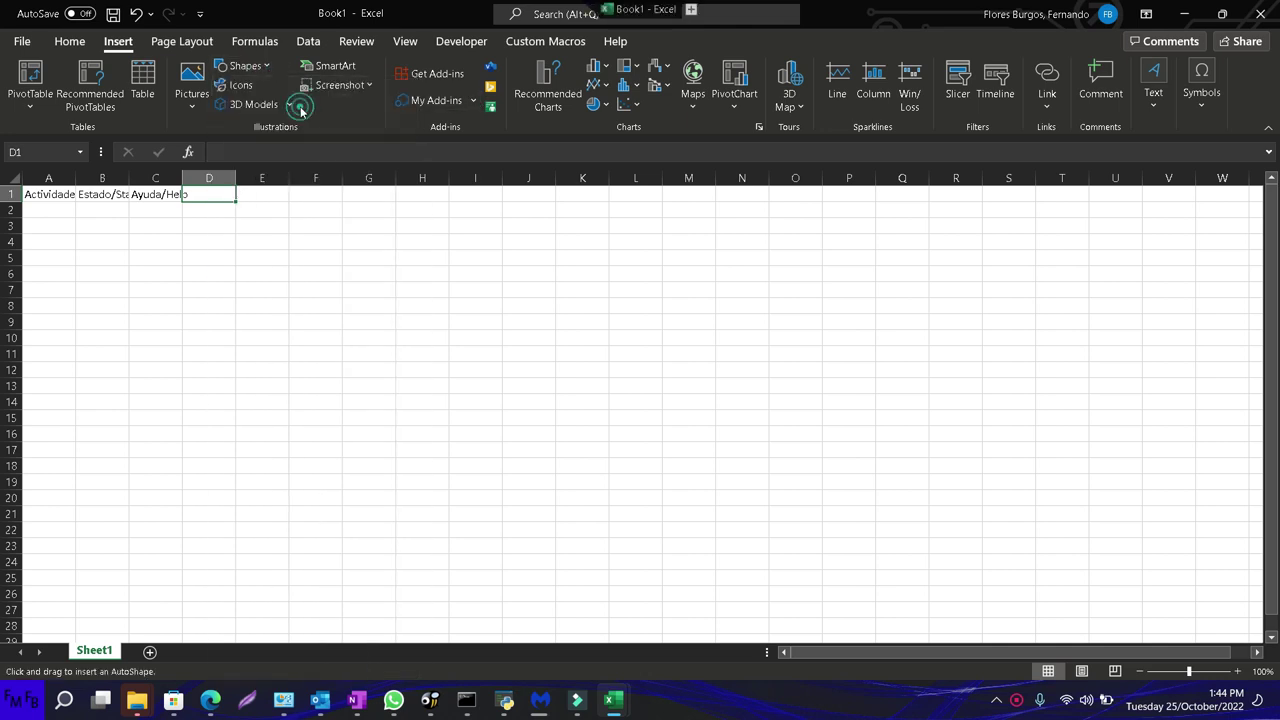
mouse_move(416, 207)
mouse_down()
mouse_move(573, 235)
mouse_move(636, 262)
mouse_up()
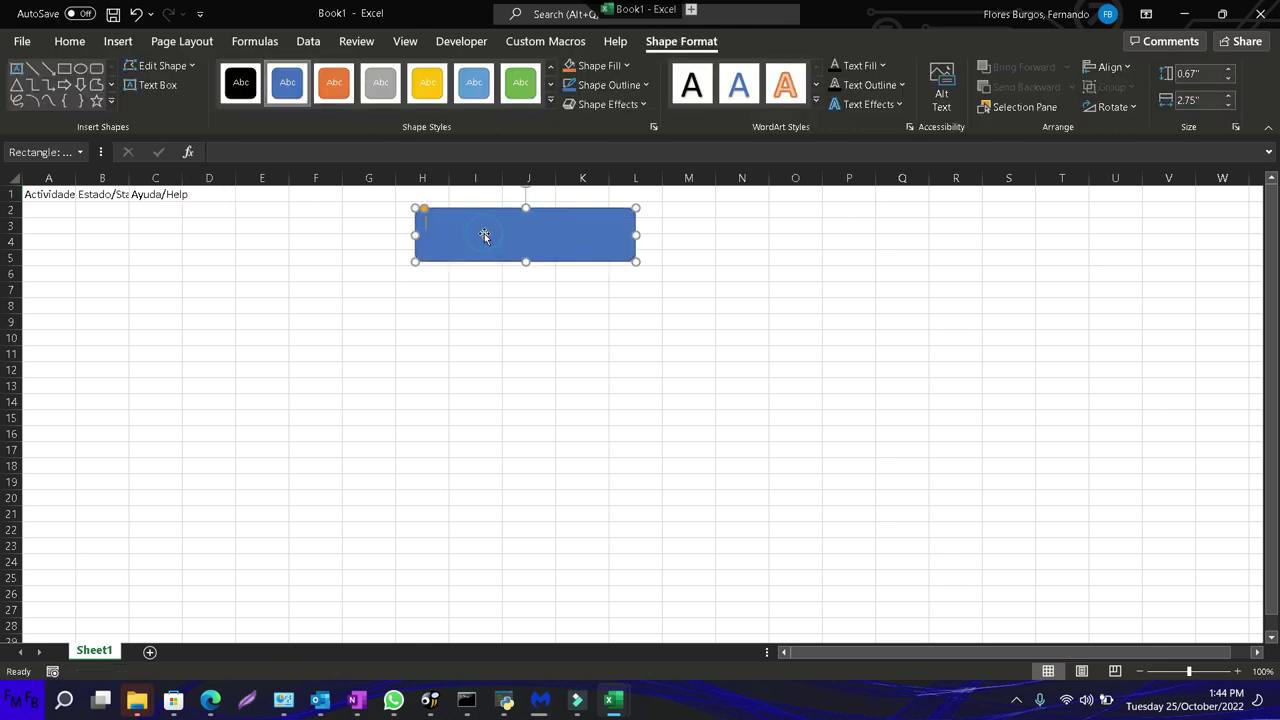
text(Lock)
text(/)
text(Bloquear)
Format the Lock/Bloquear text as 24 pt, bold, centred vertically and horizontally
key(ctrl+a)
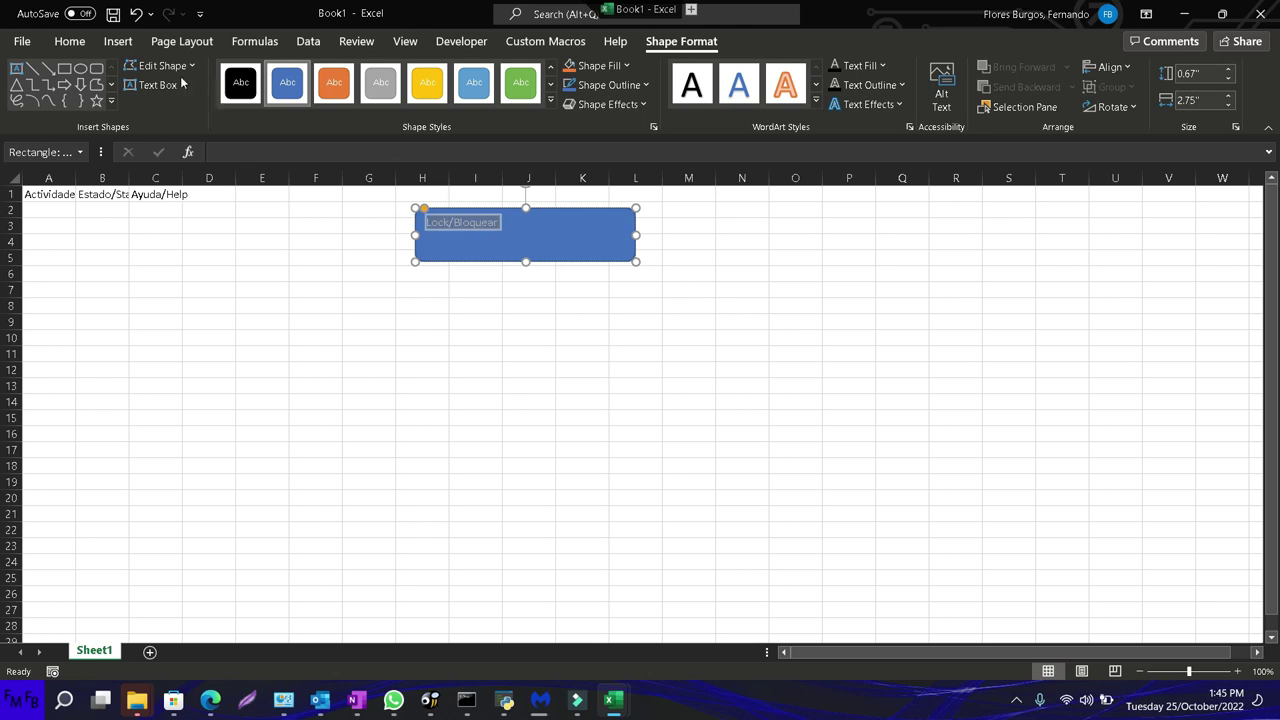
click(69, 41)
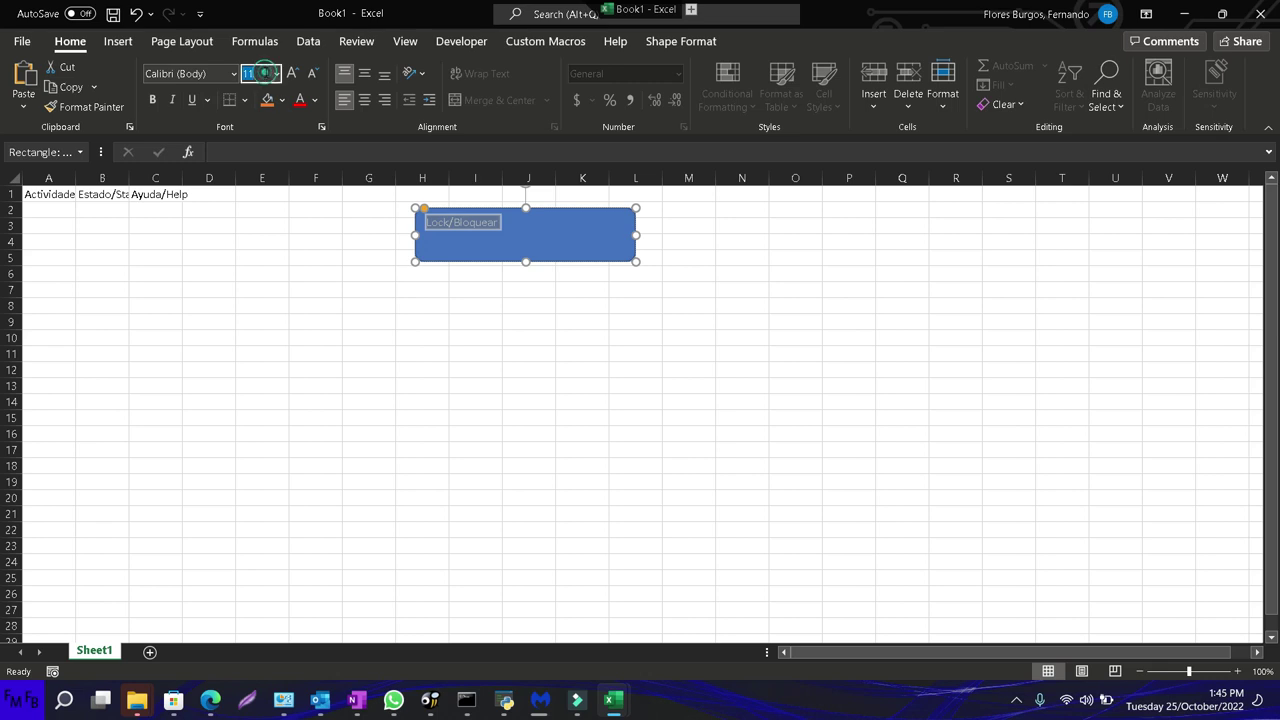
click(276, 73)
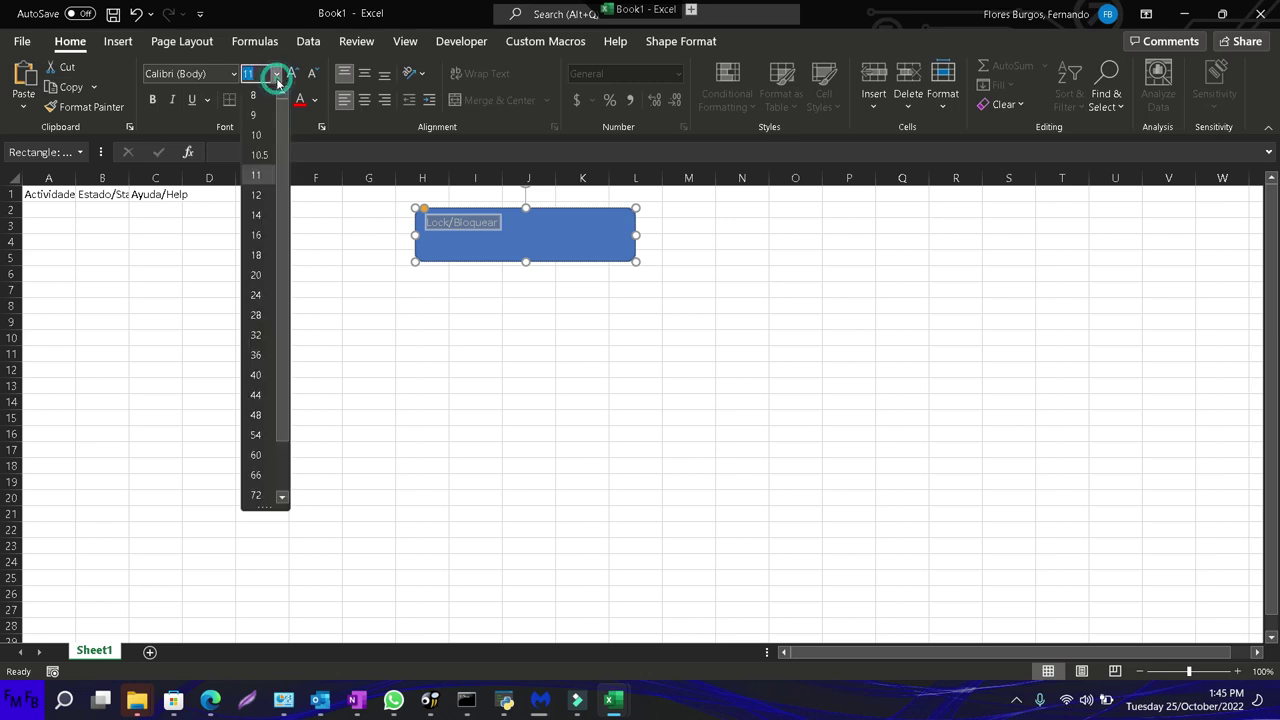
click(256, 295)
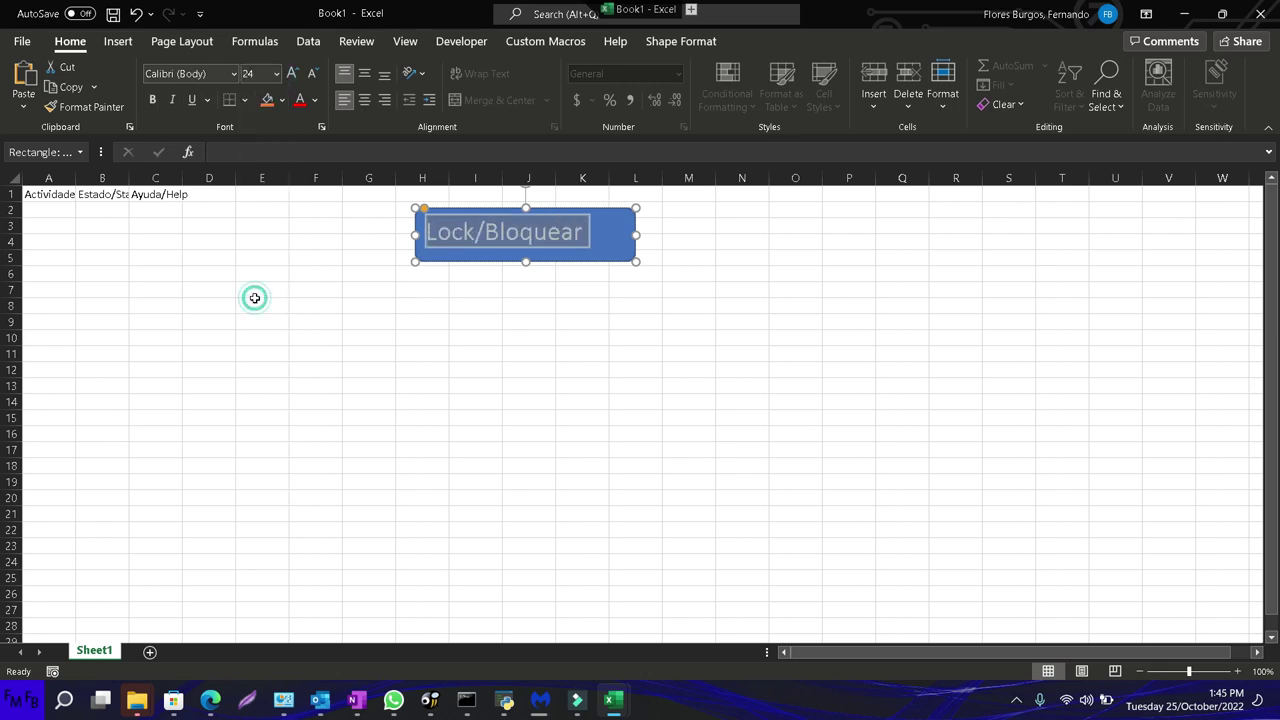
click(364, 73)
click(364, 100)
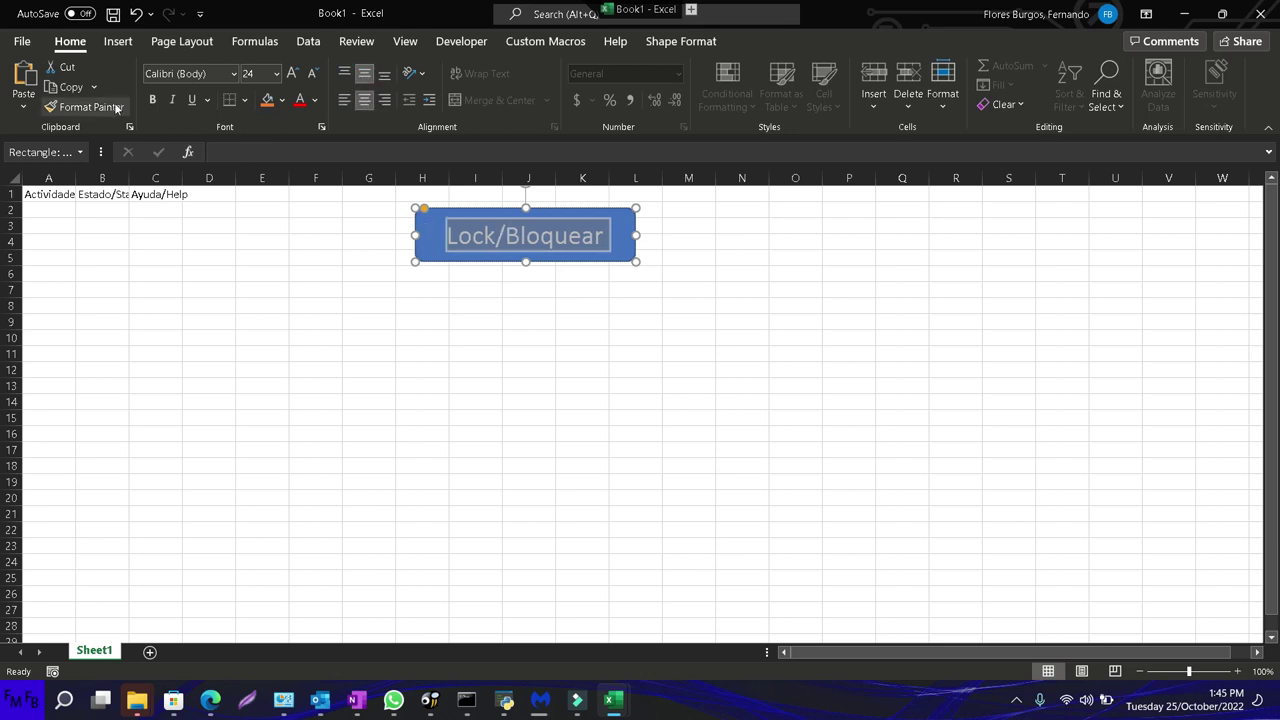
click(152, 100)
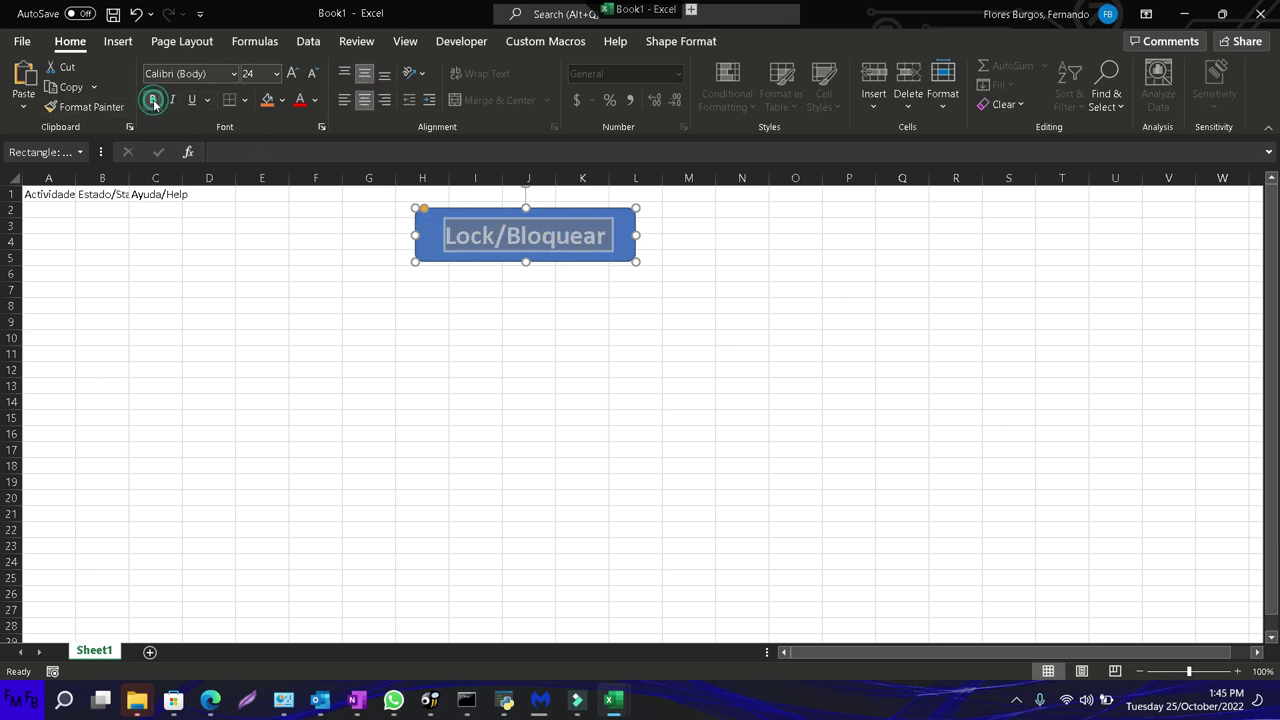
click(224, 245)
In the VBA editor, start Sub block with lr = Cells(Rows.Count, 2).End(xlUp).Row
key(alt+F11)
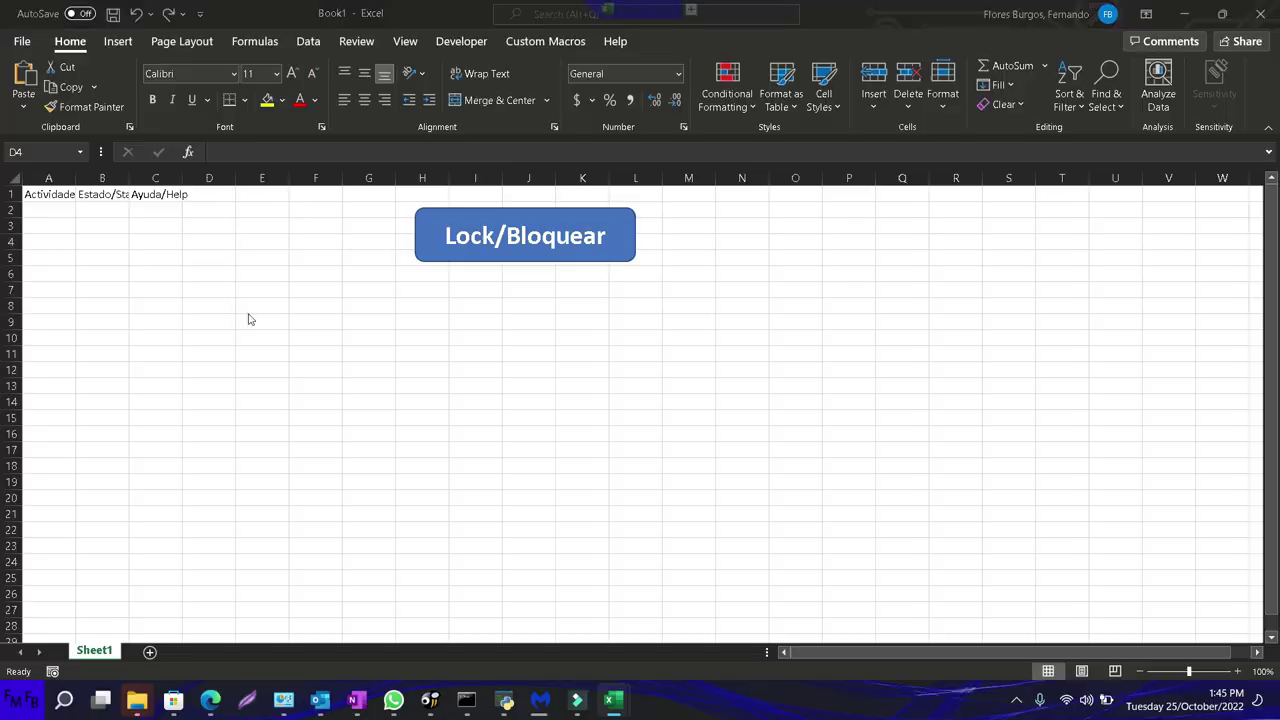
text(sub )
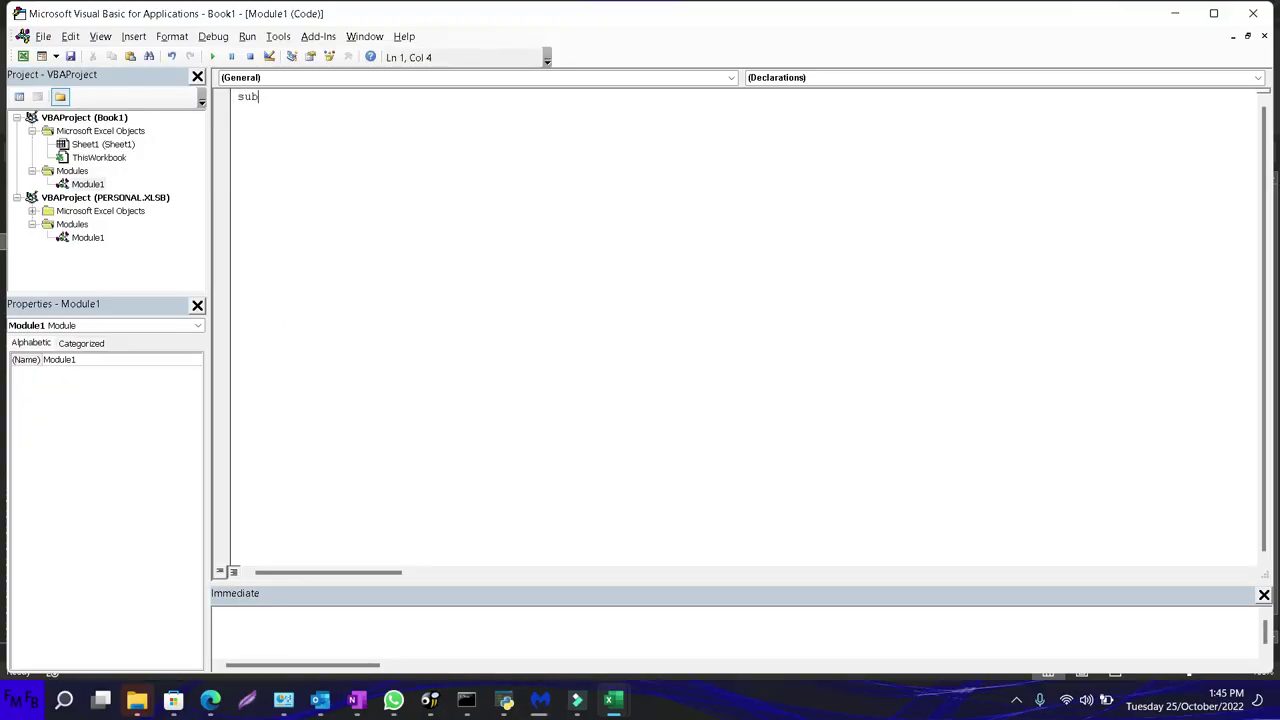
text(block)
key(Return)
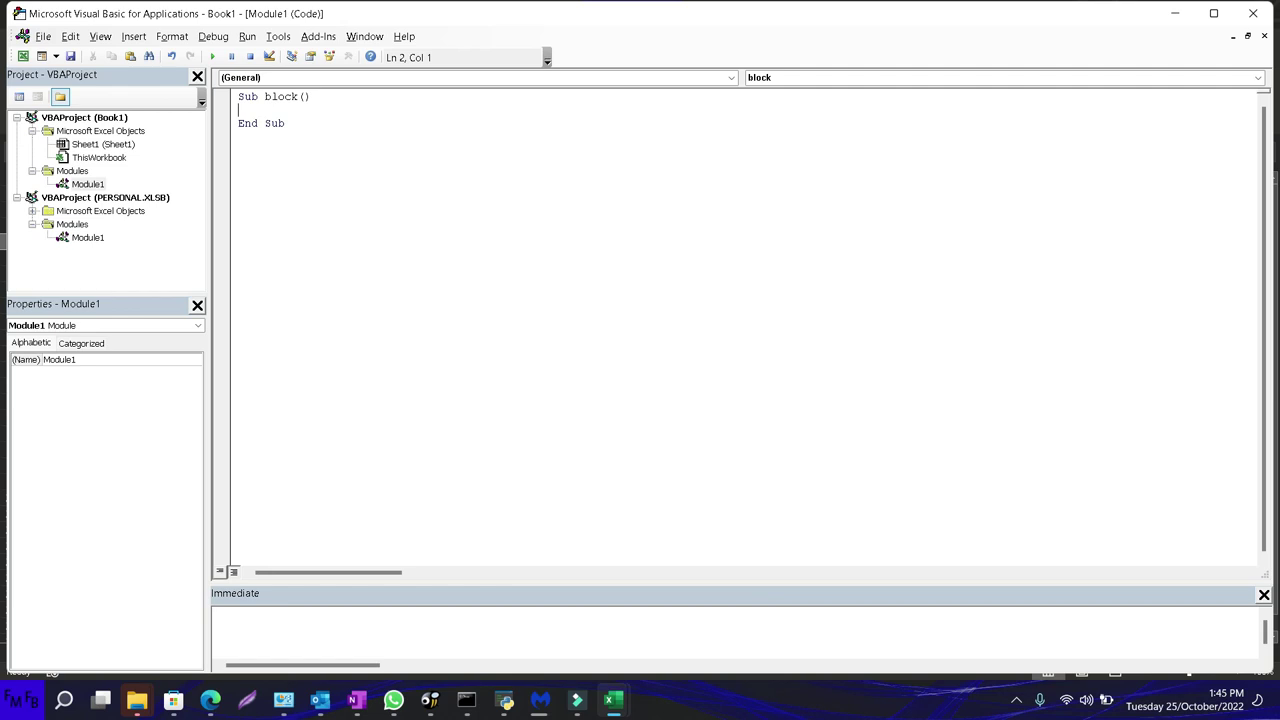
text(lr= Cells(Rows.Count, 2).End(xlUp).Row)
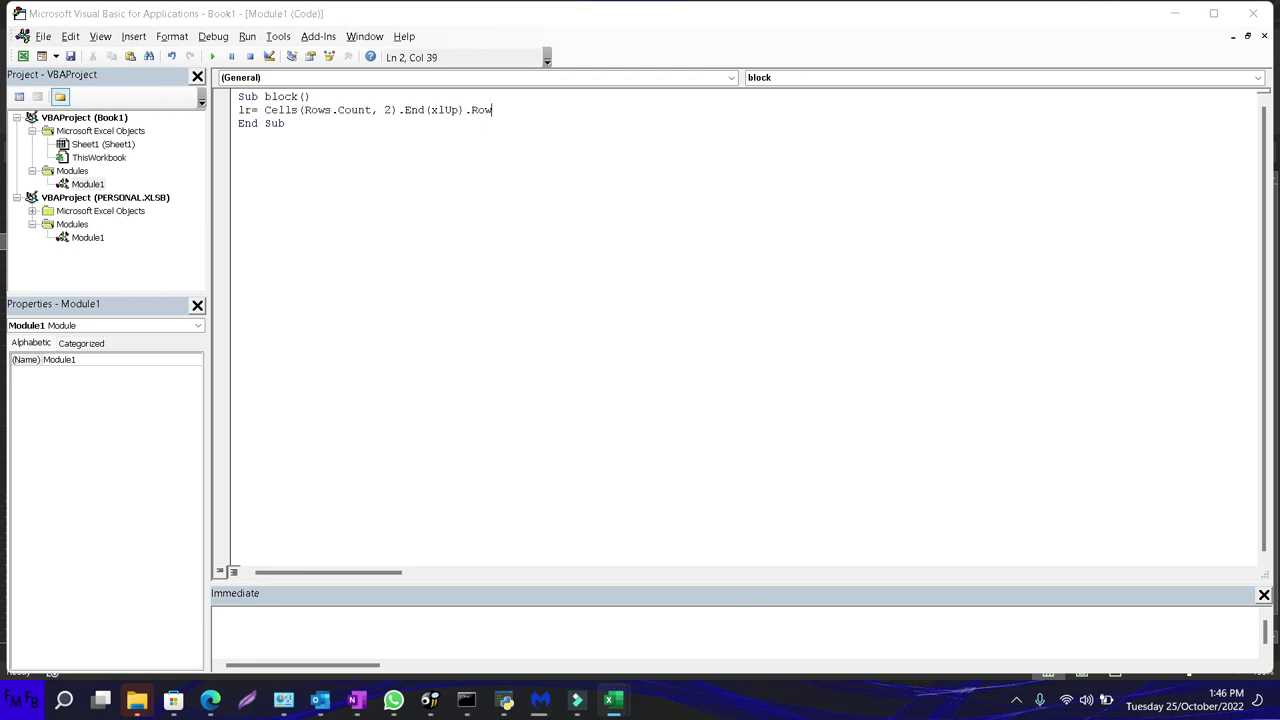
key(Return)
Add an empty For i = 2 To lr … Next i loop to the block macro
text(for)
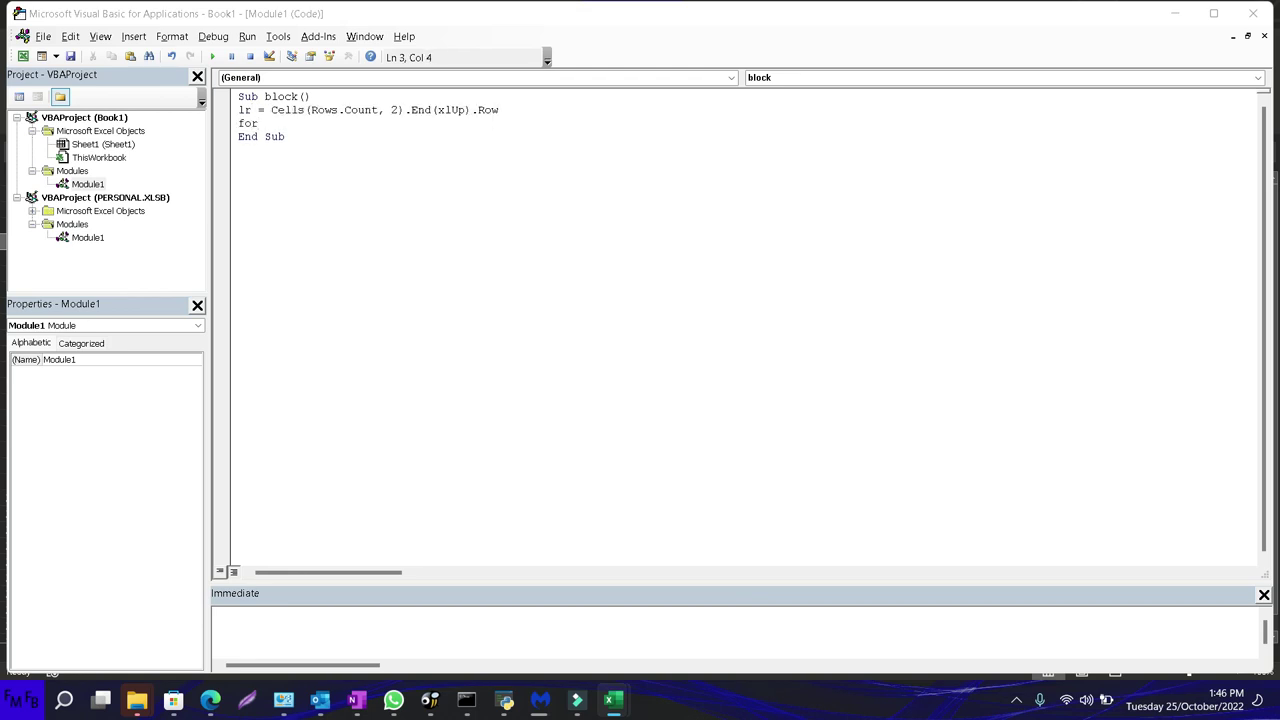
text(i=2 )
text(to lr)
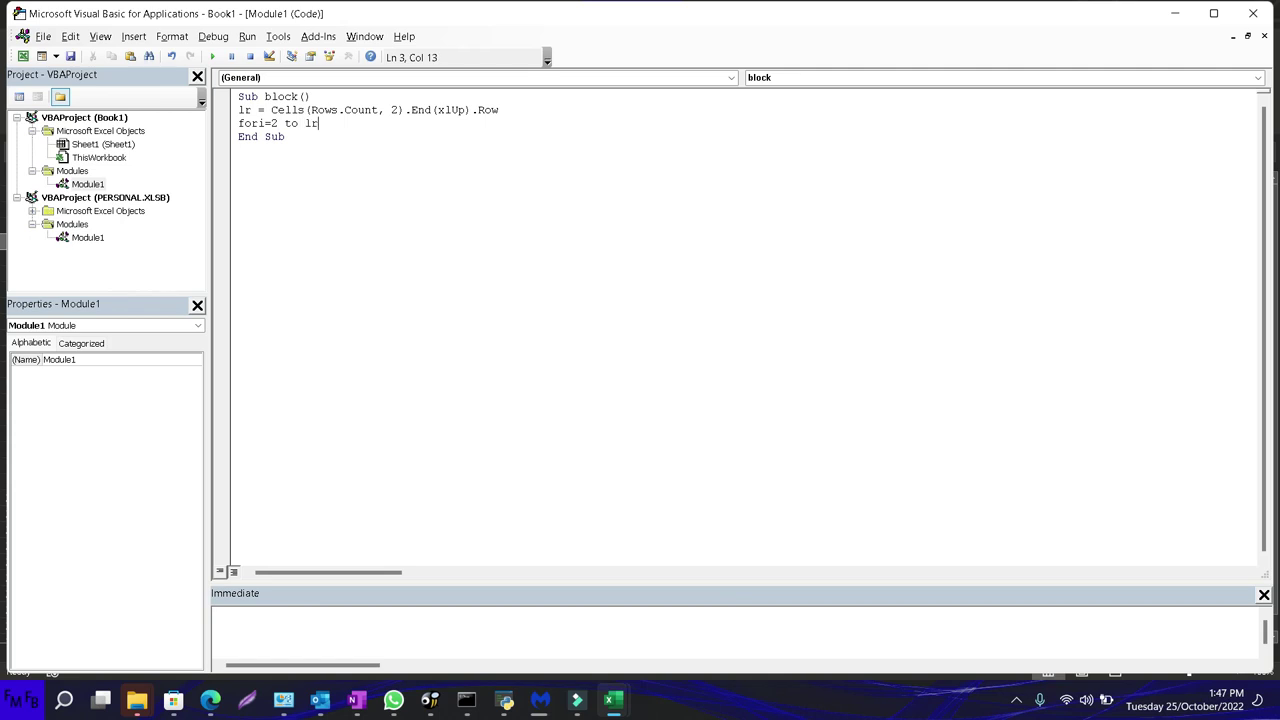
key(Return)
key(Return)
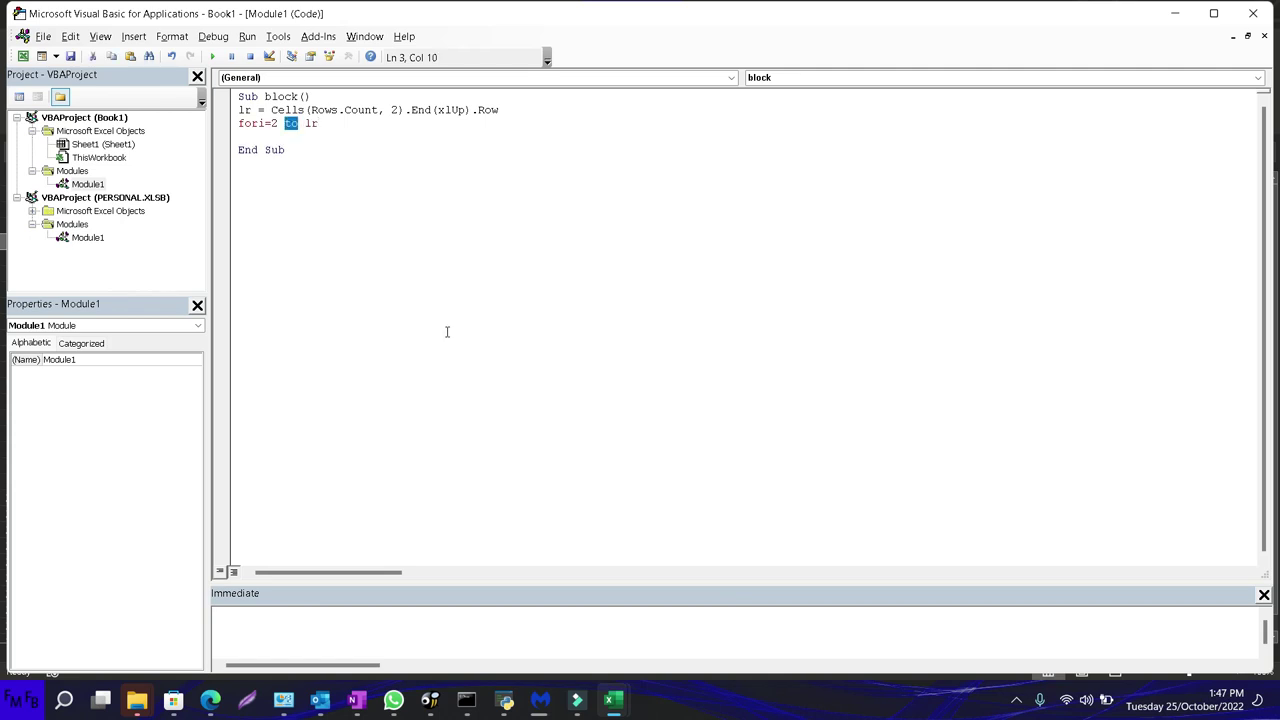
click(257, 123)
click(297, 138)
key(Return)
text(next i)
key(Up)
key(alt+Tab)
key(alt+Tab)
key(alt+Tab)
key(alt+Tab)
key(alt+Tab)
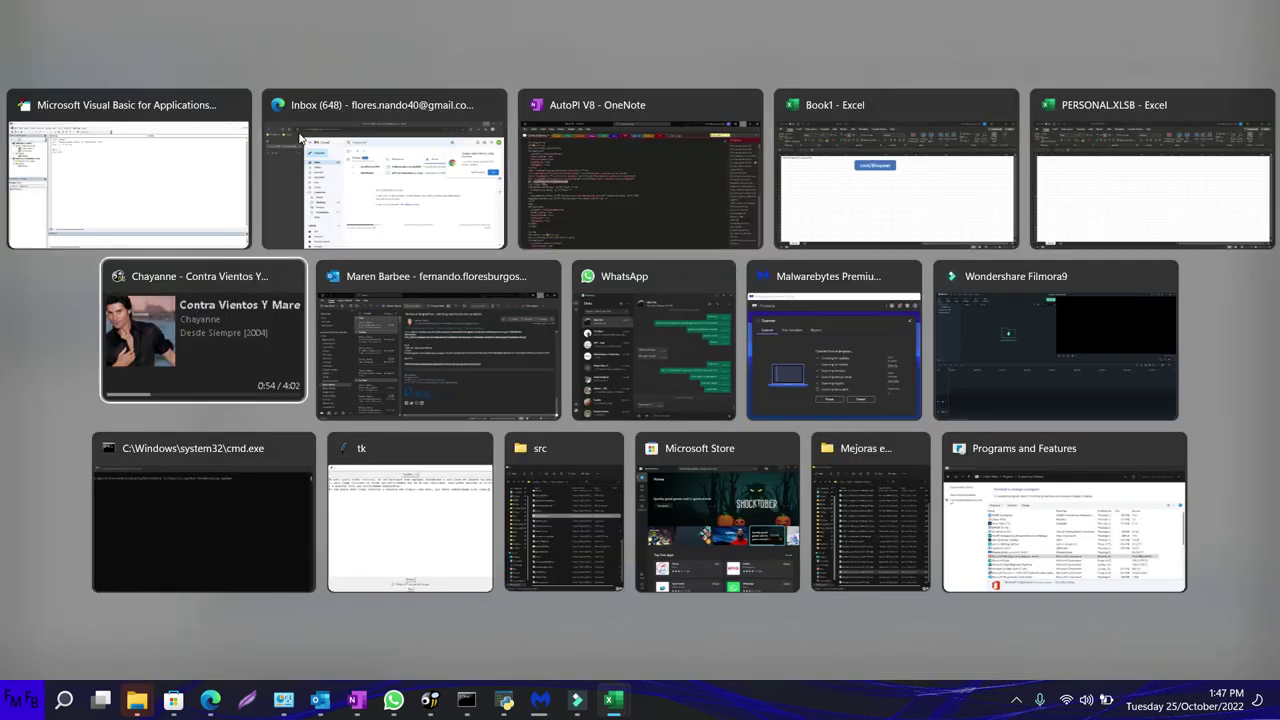
key(Escape)
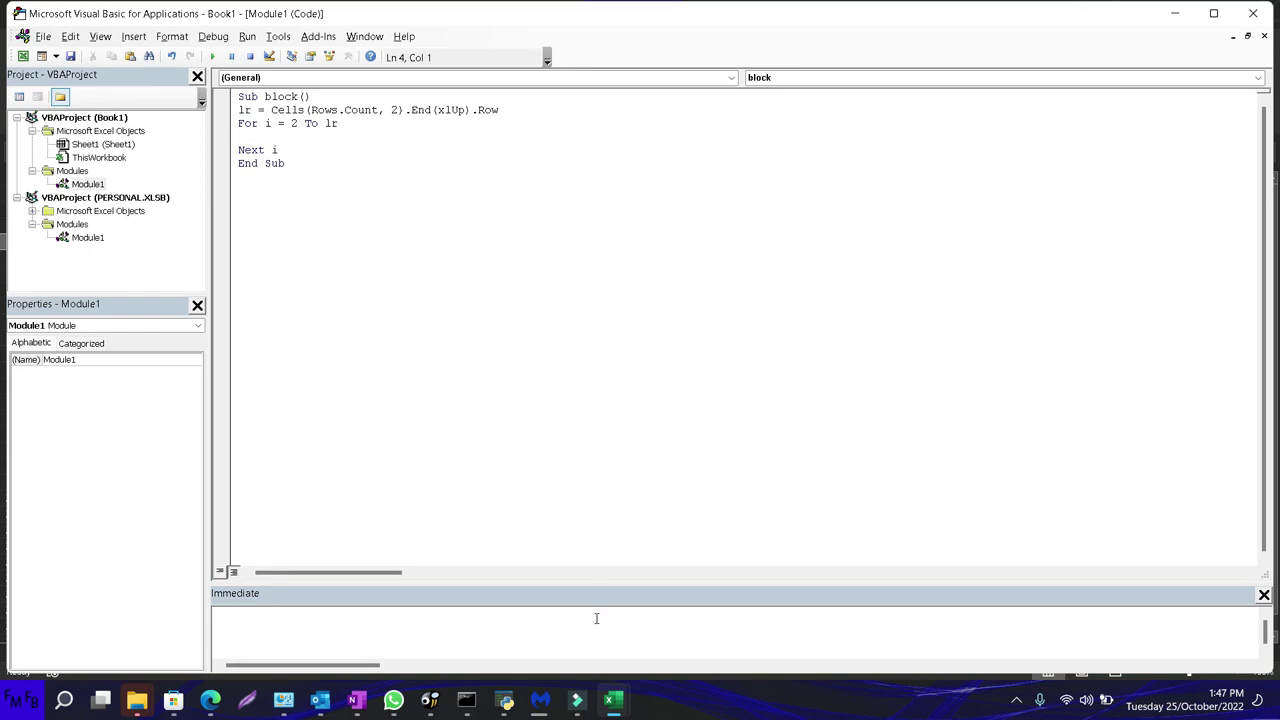
Back in the workbook, enter Paint the fence, Cut the grass and Take out the trash in A2:A4
mouse_move(612, 700)
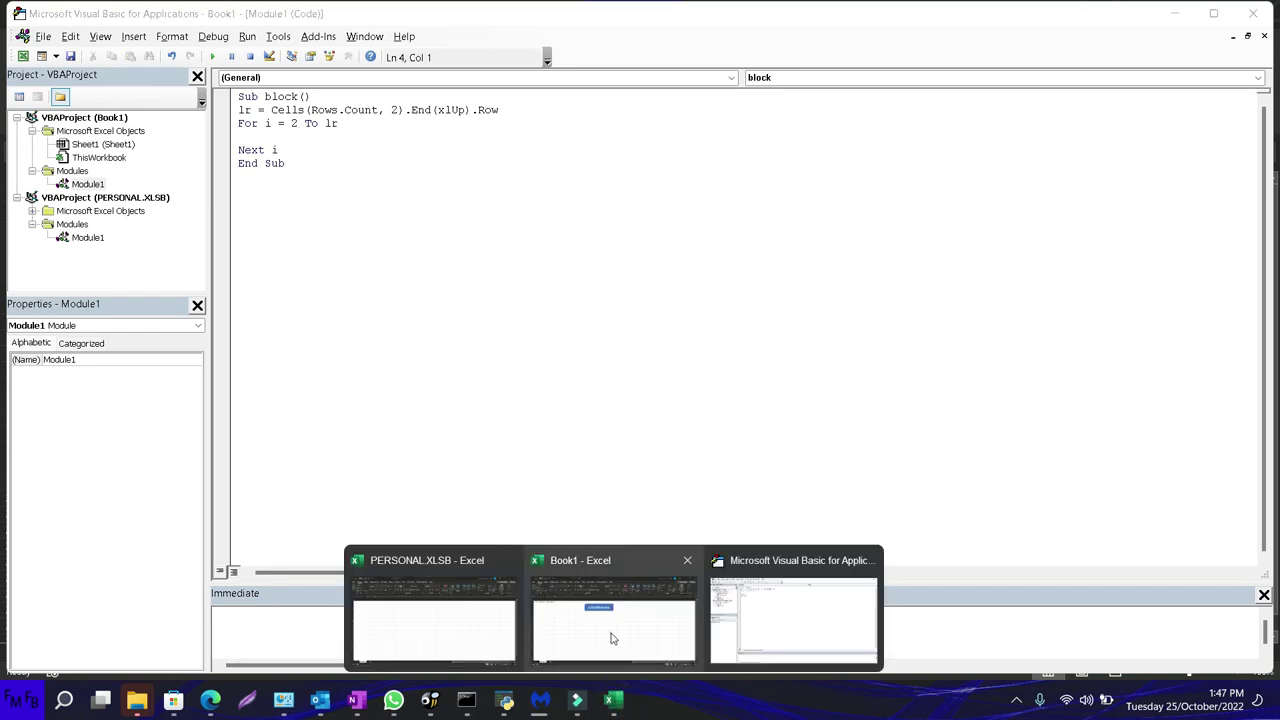
click(612, 638)
key(Up)
key(Up)
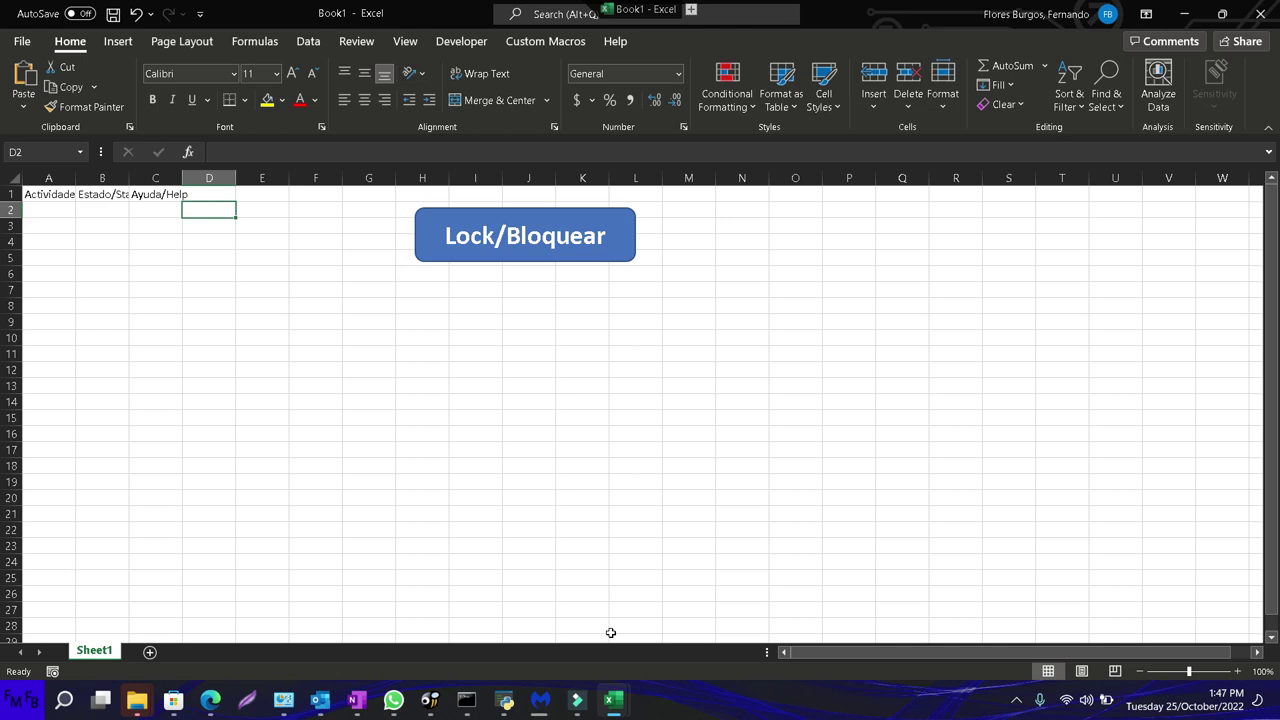
key(Left)
key(Left)
key(Left)
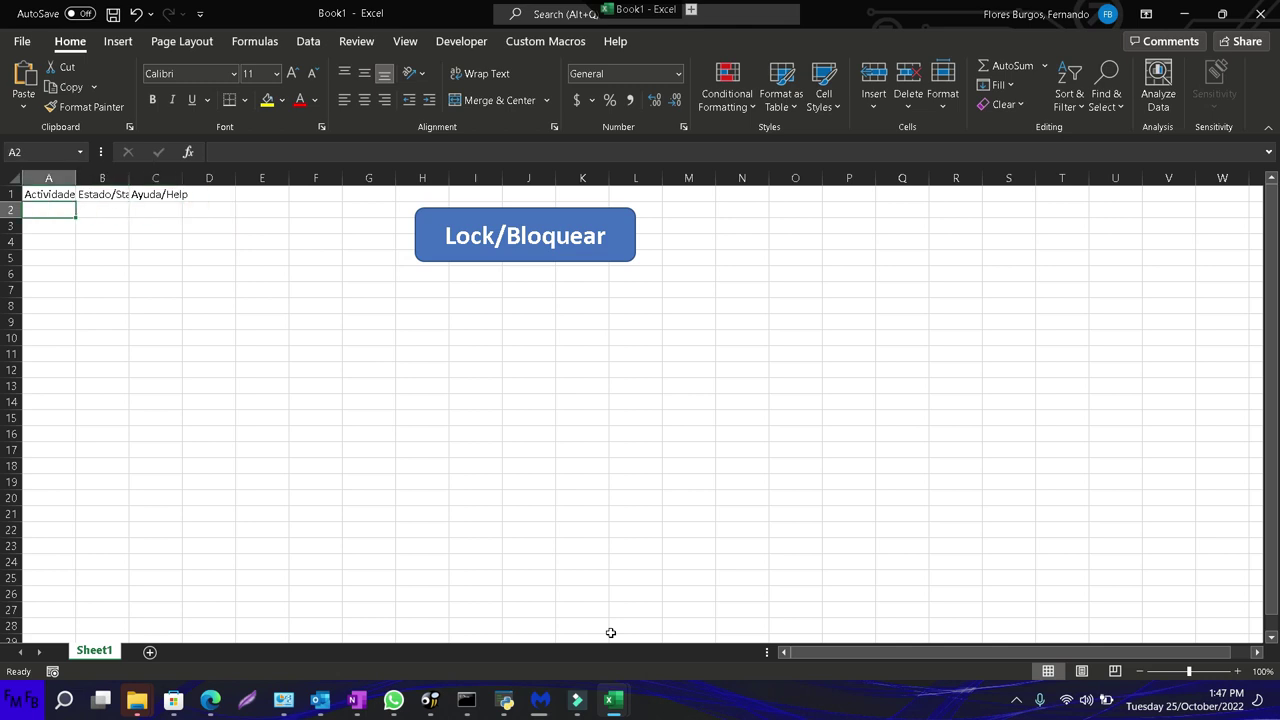
text(Paint the fence)
key(Return)
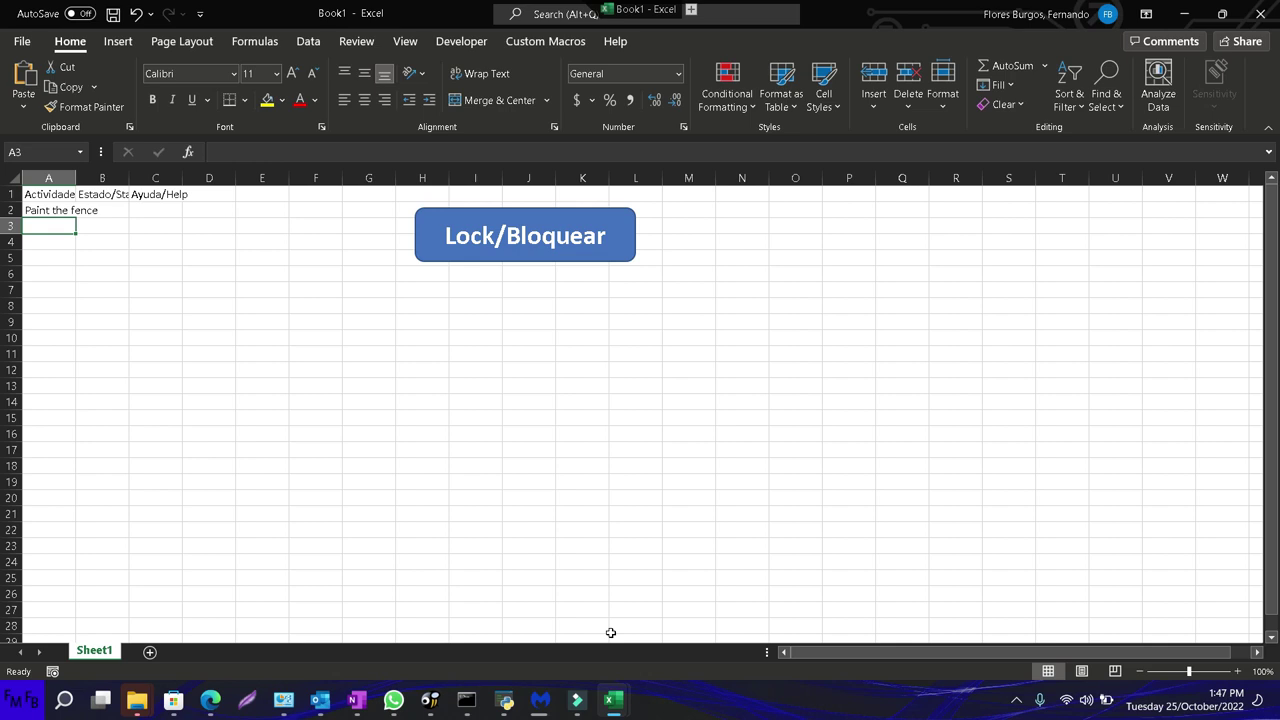
text(Cut the)
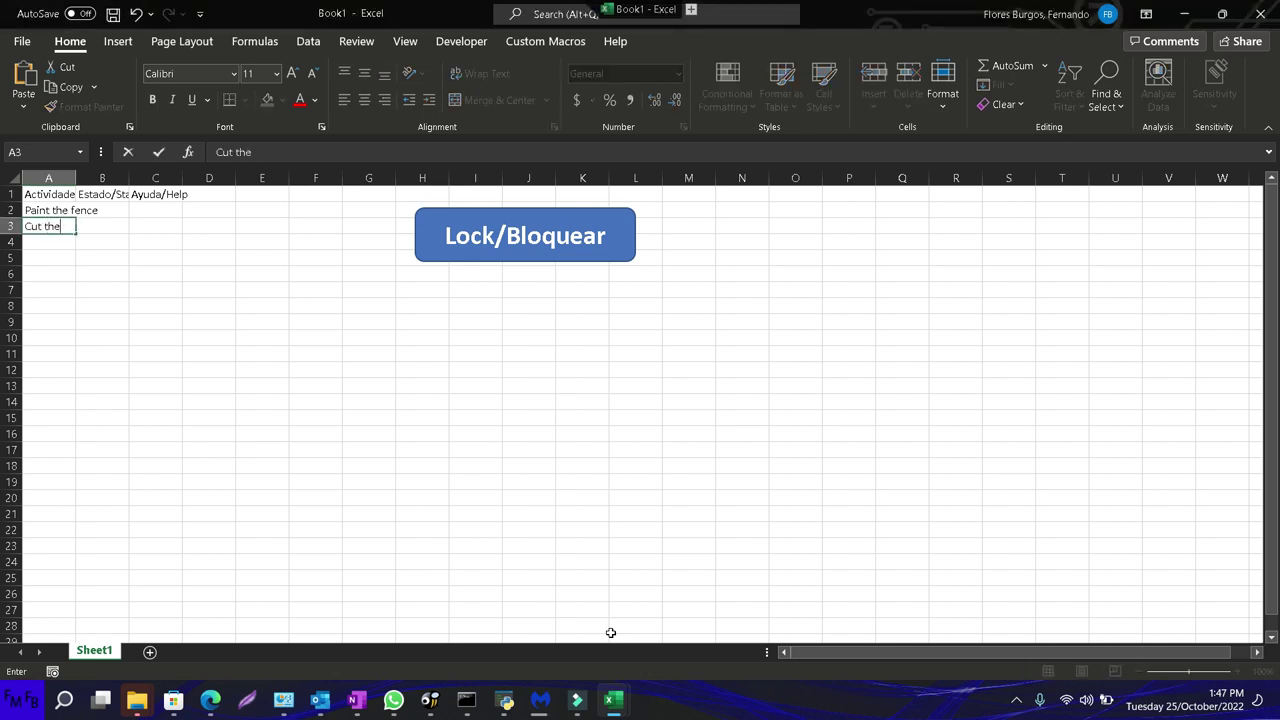
text( gras)
key(Return)
text(T)
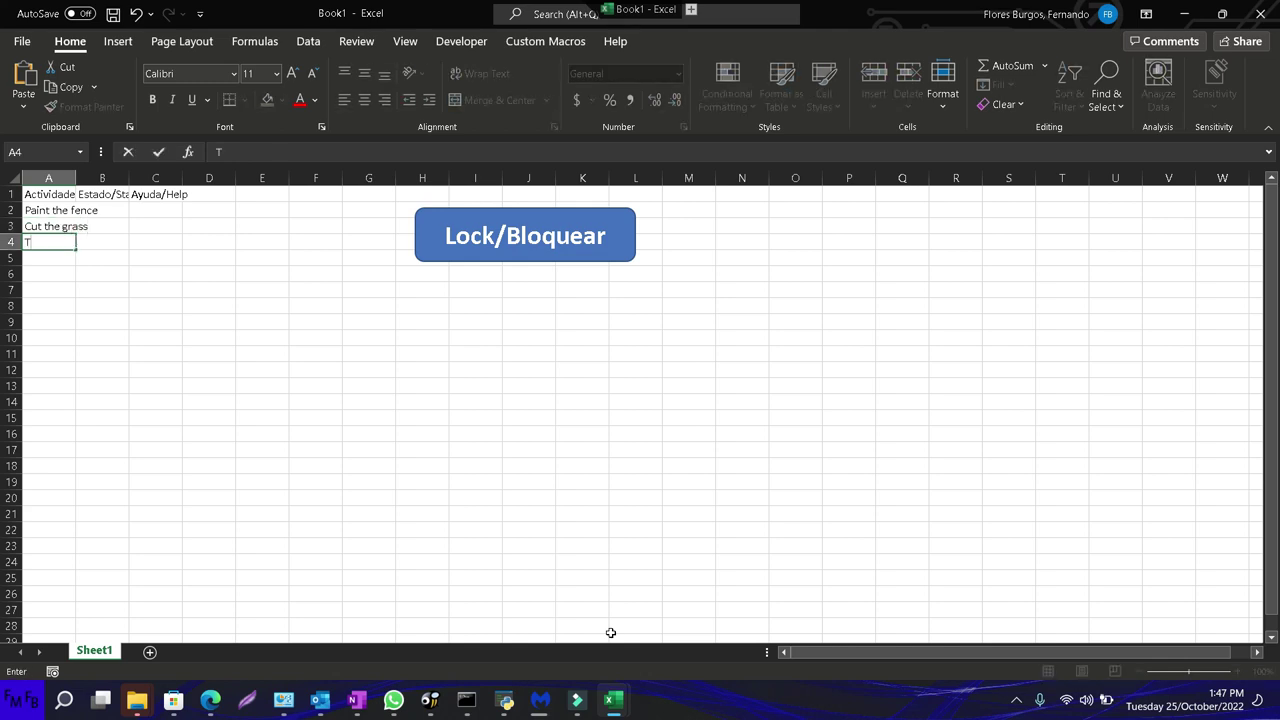
text(ake out the trash)
key(Up)
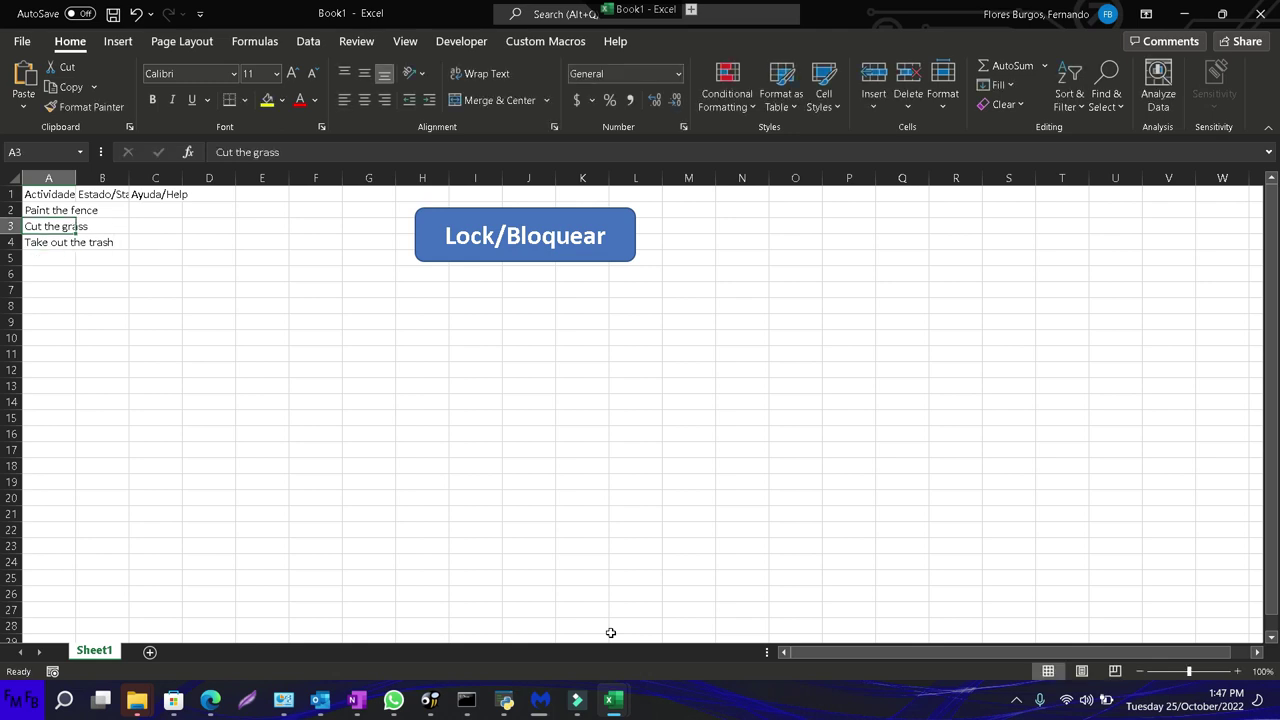
key(Up)
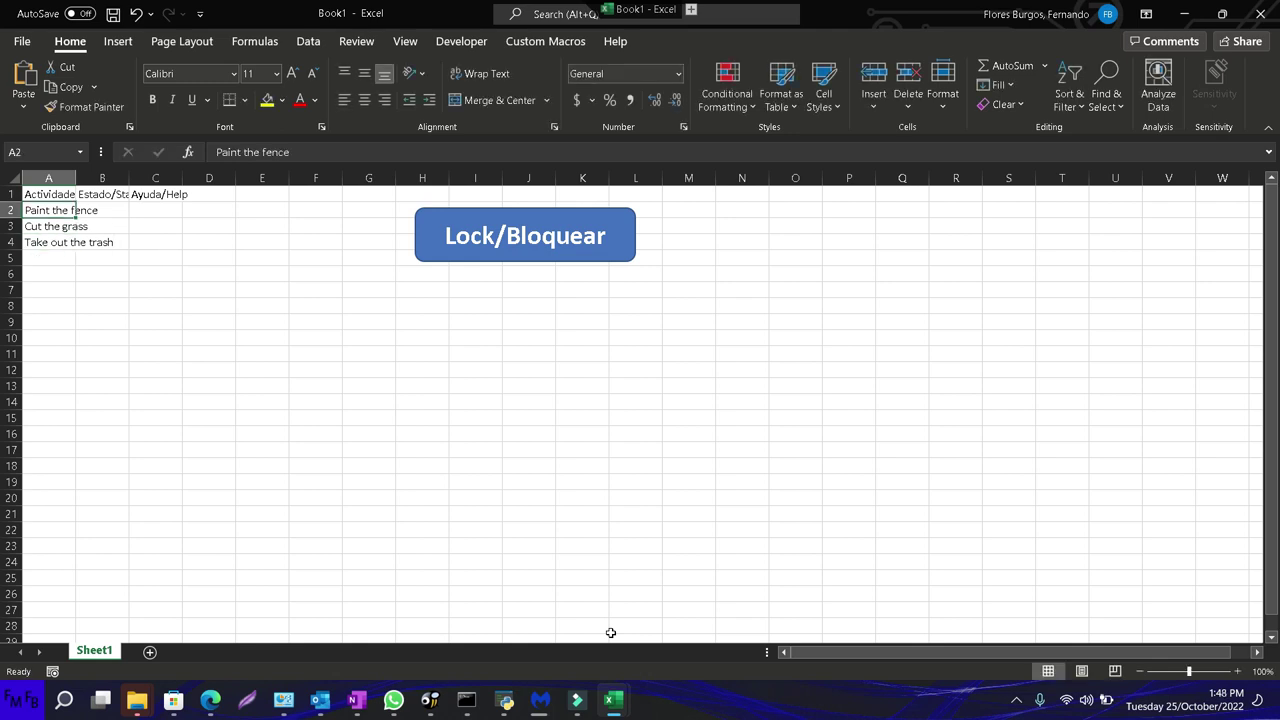
key(Right)
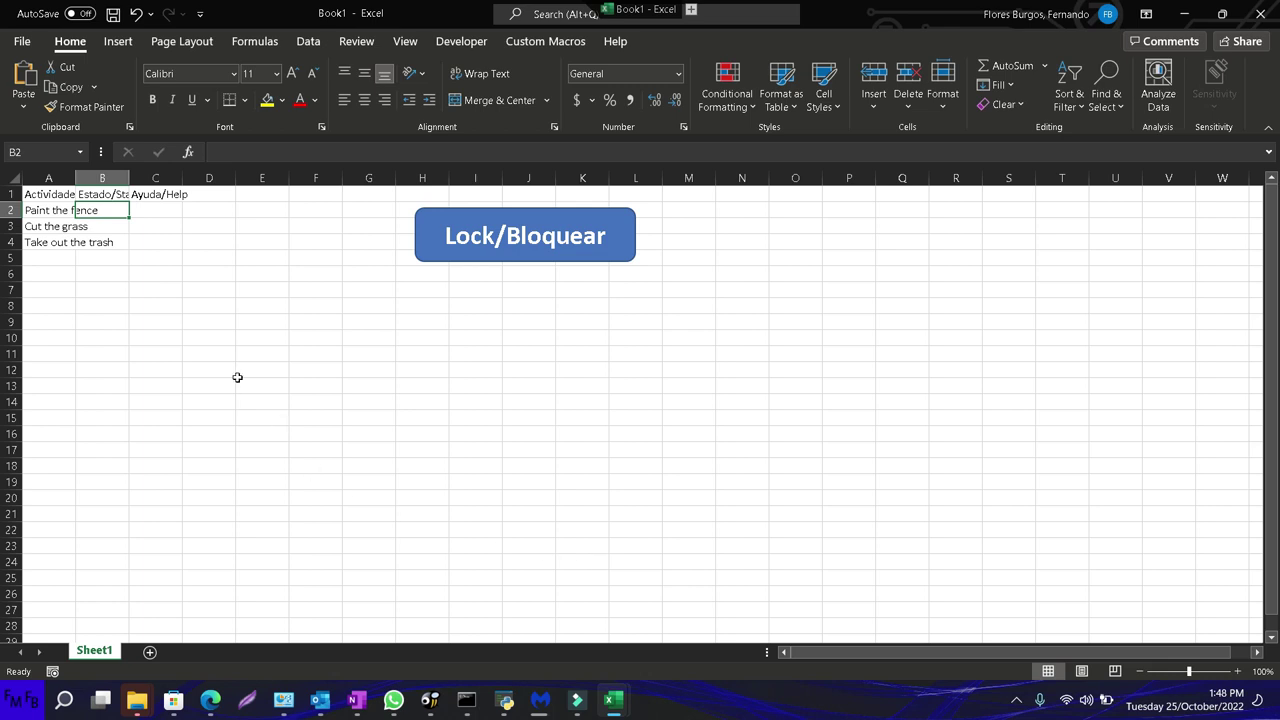
Autofit column A and draw a Form Controls check box in cell B2
double_click(75, 177)
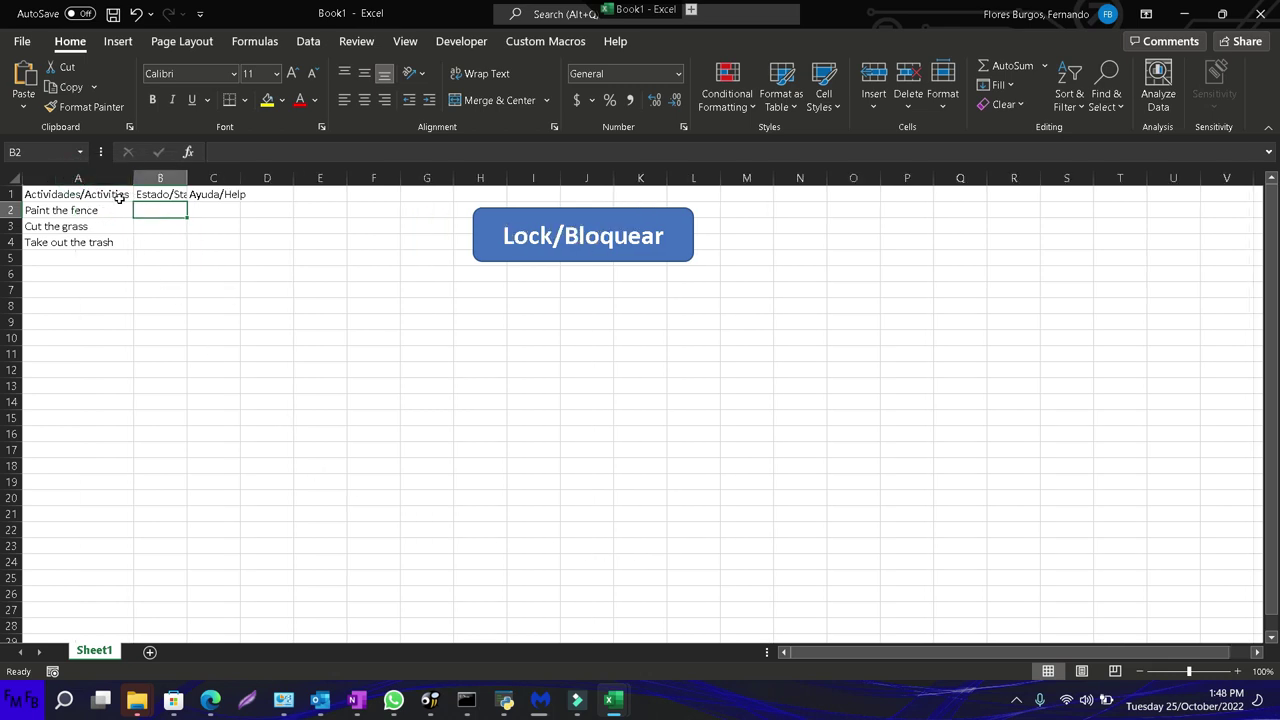
click(463, 42)
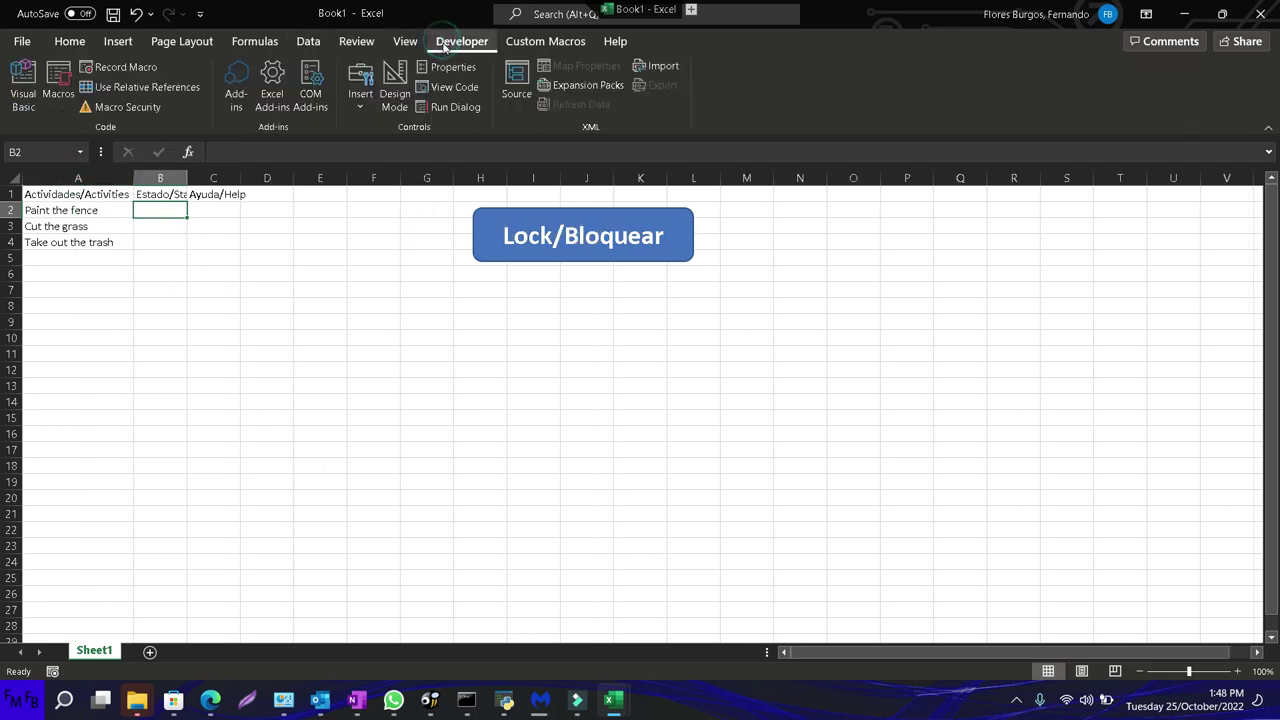
click(360, 82)
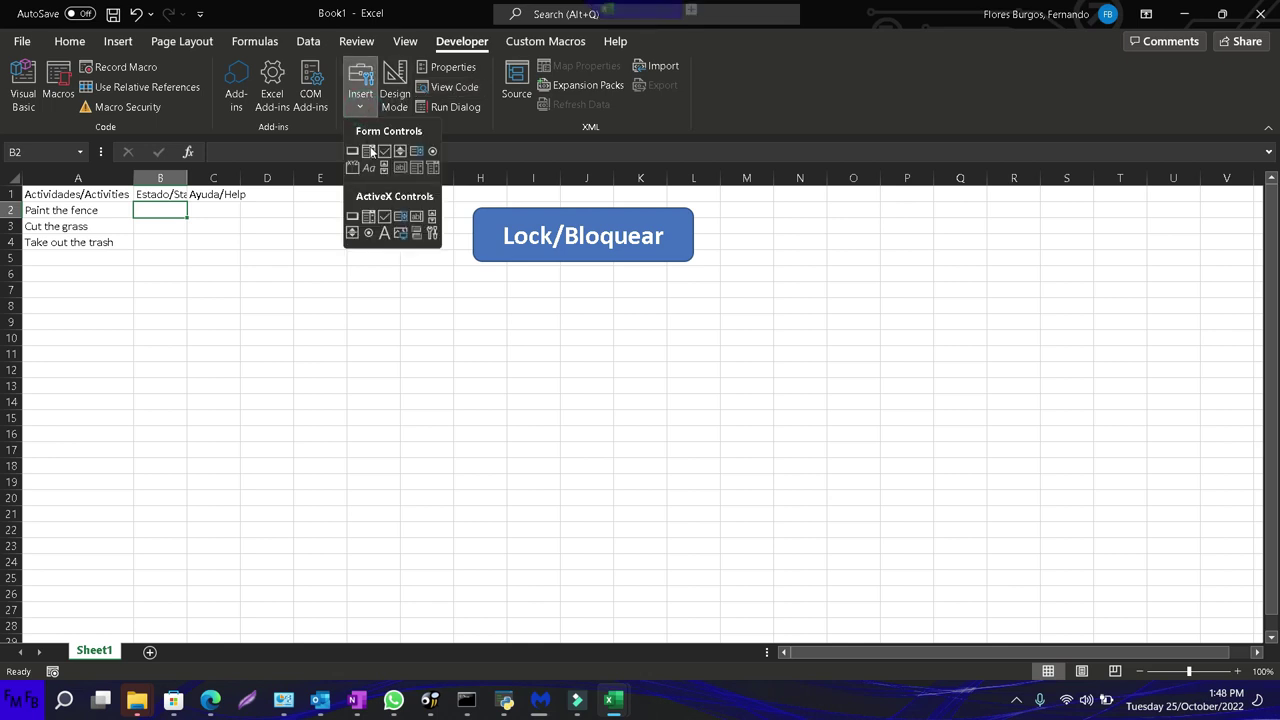
click(387, 151)
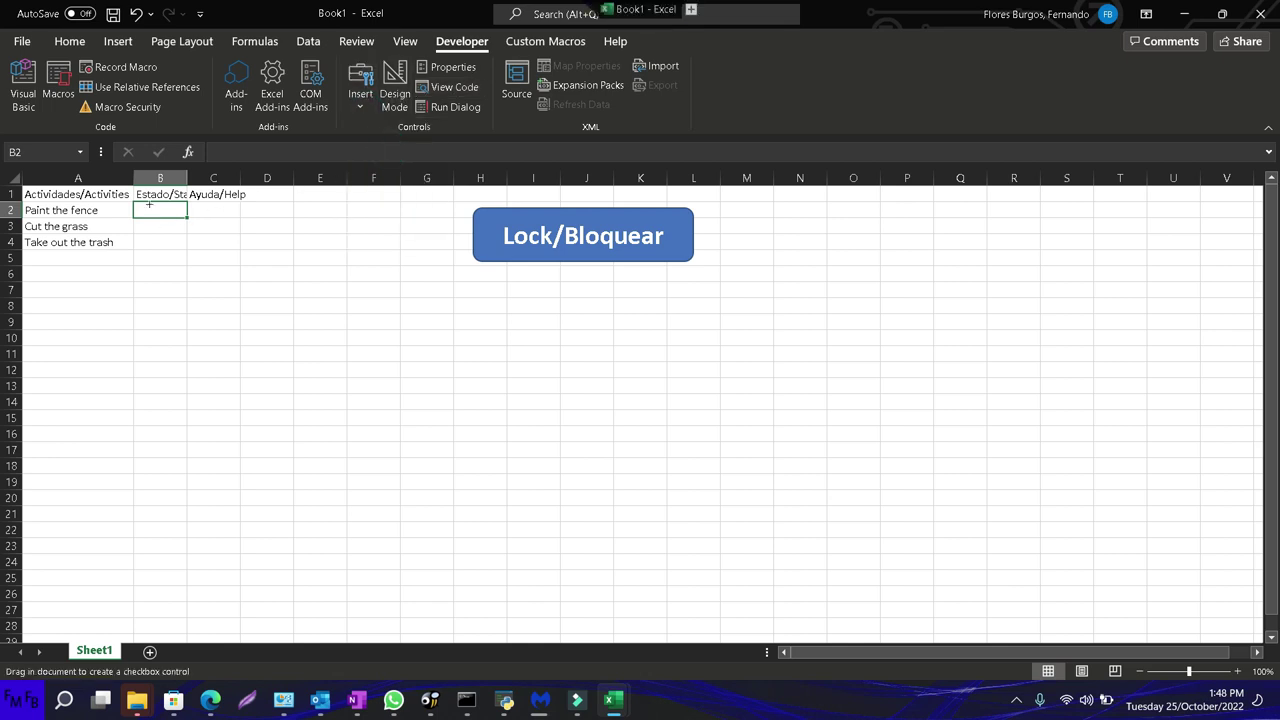
drag(143, 204, 186, 222)
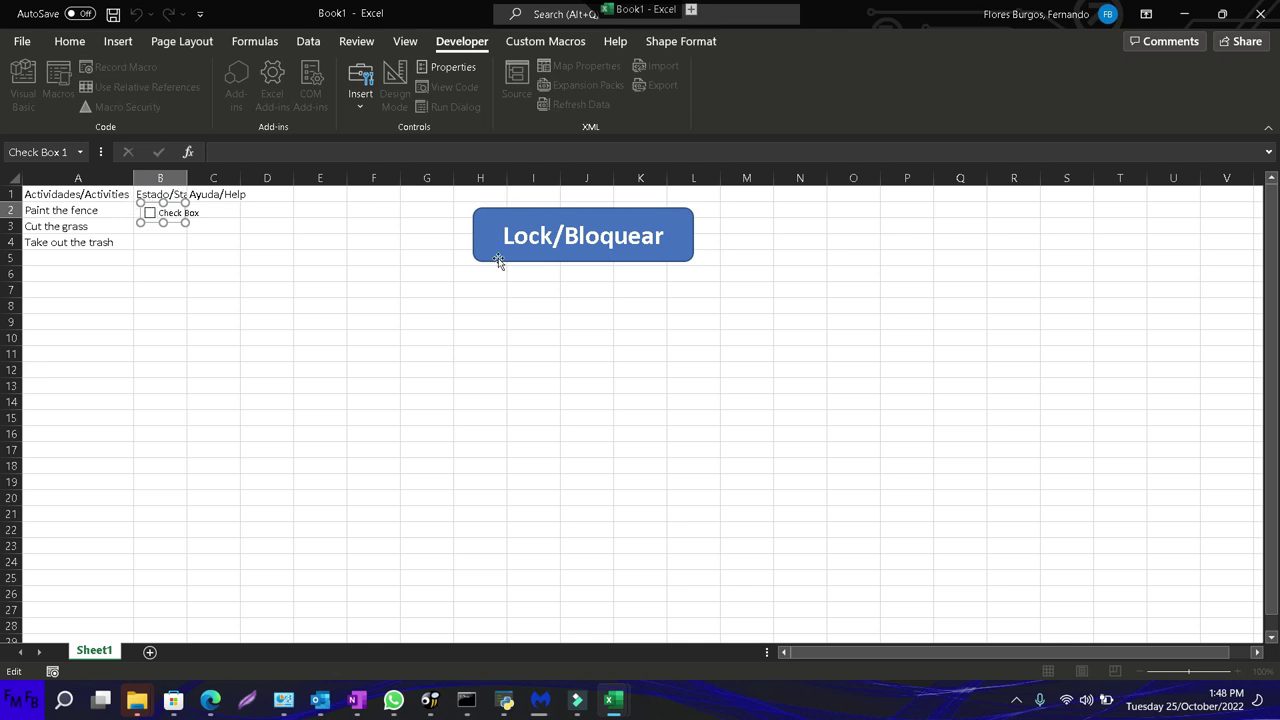
click(268, 304)
Position the check box within B2 and change its caption to done
right_click(165, 218)
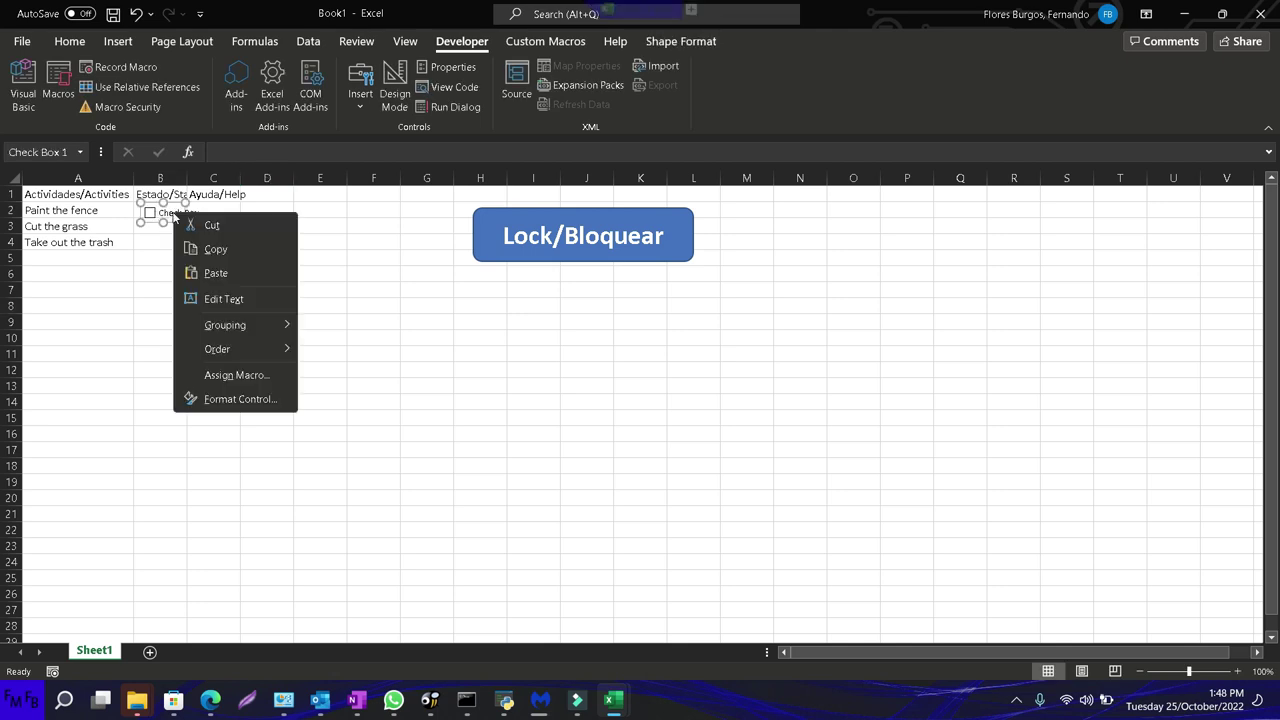
key(Escape)
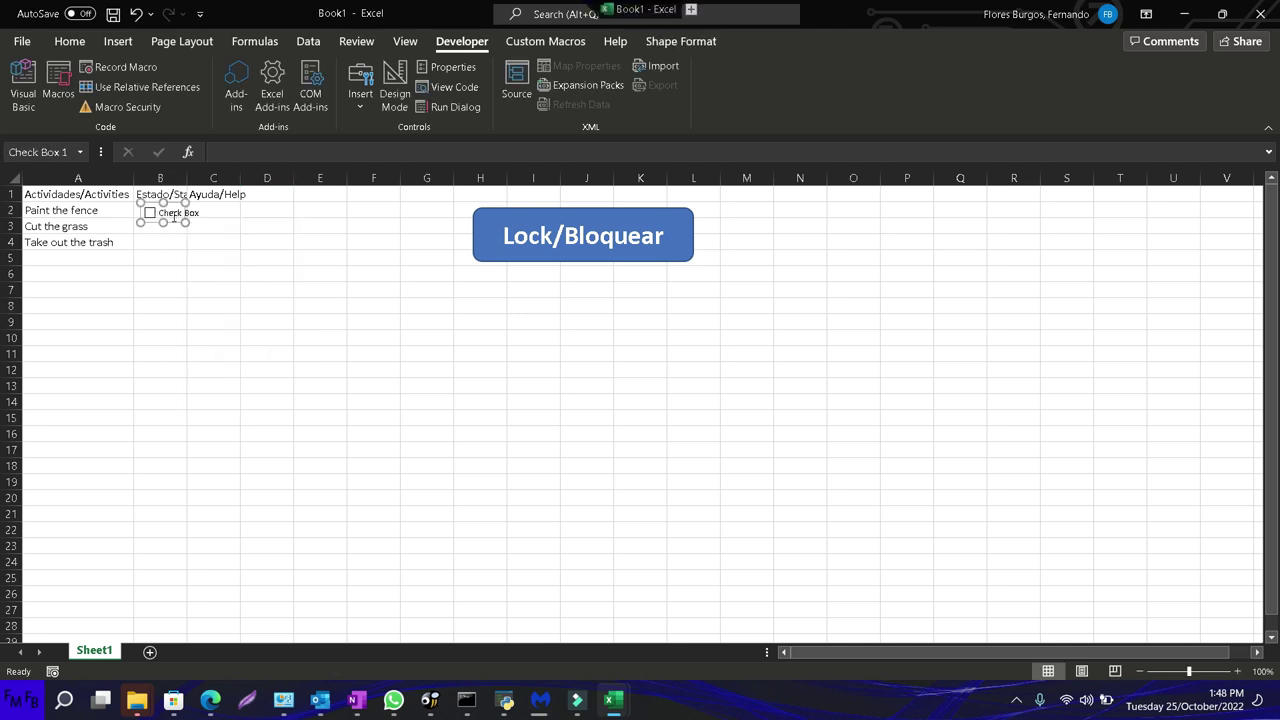
drag(174, 218, 167, 212)
drag(165, 216, 167, 214)
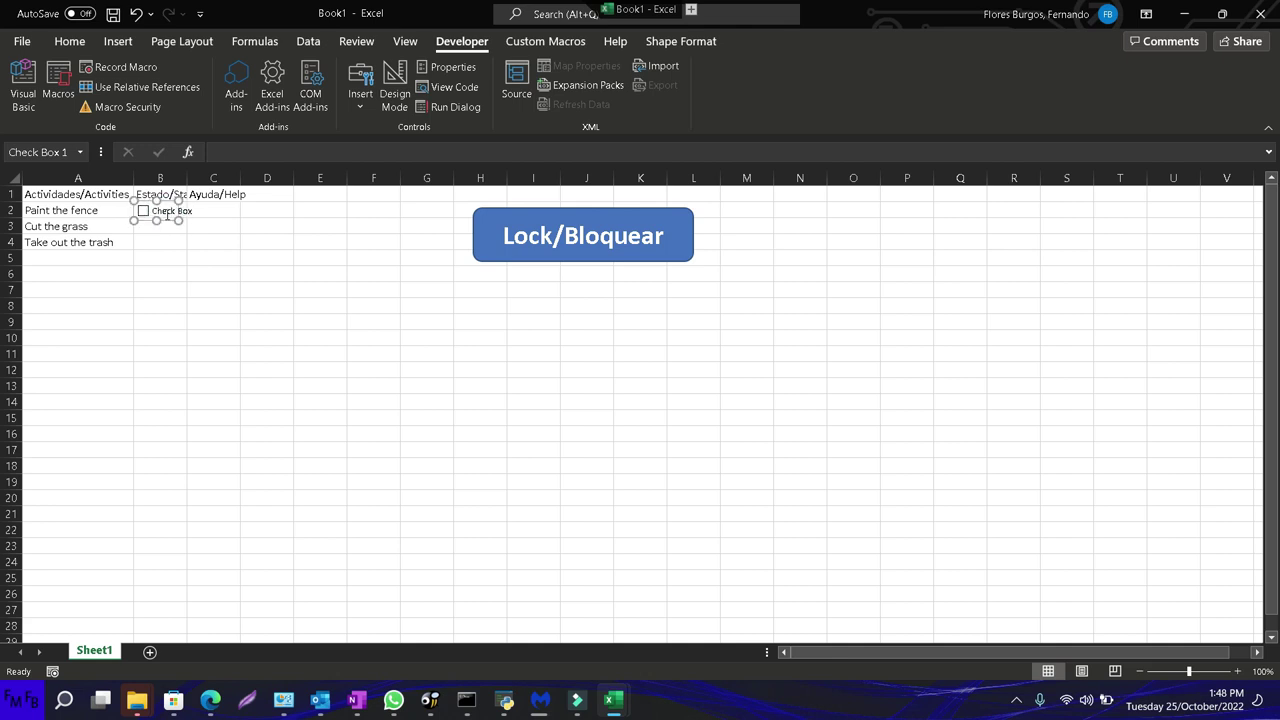
right_click(167, 214)
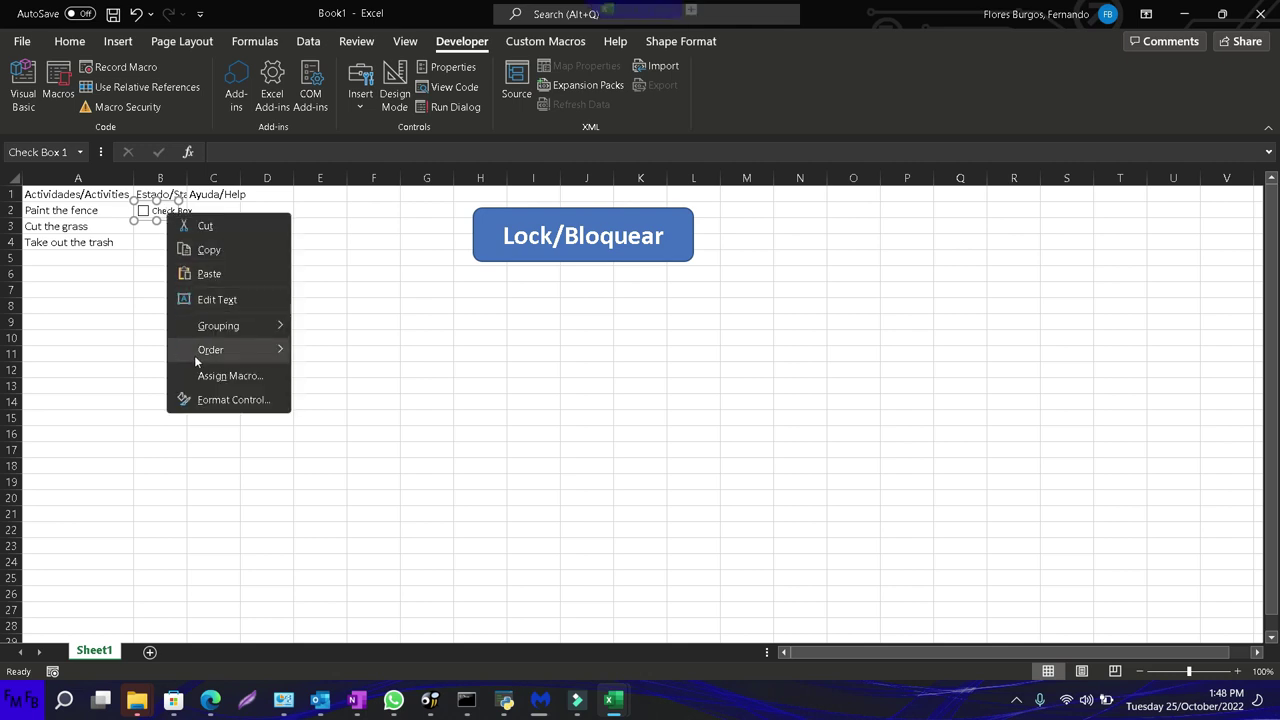
mouse_move(201, 360)
click(231, 307)
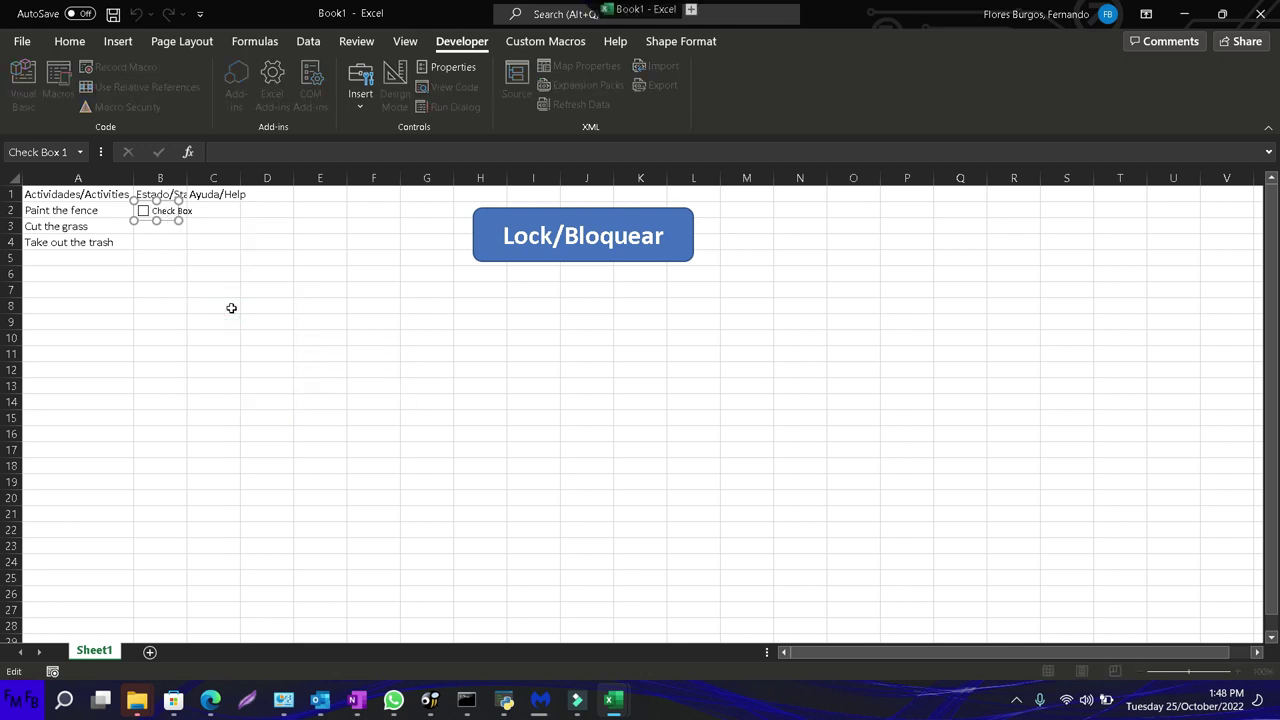
text(done)
click(231, 308)
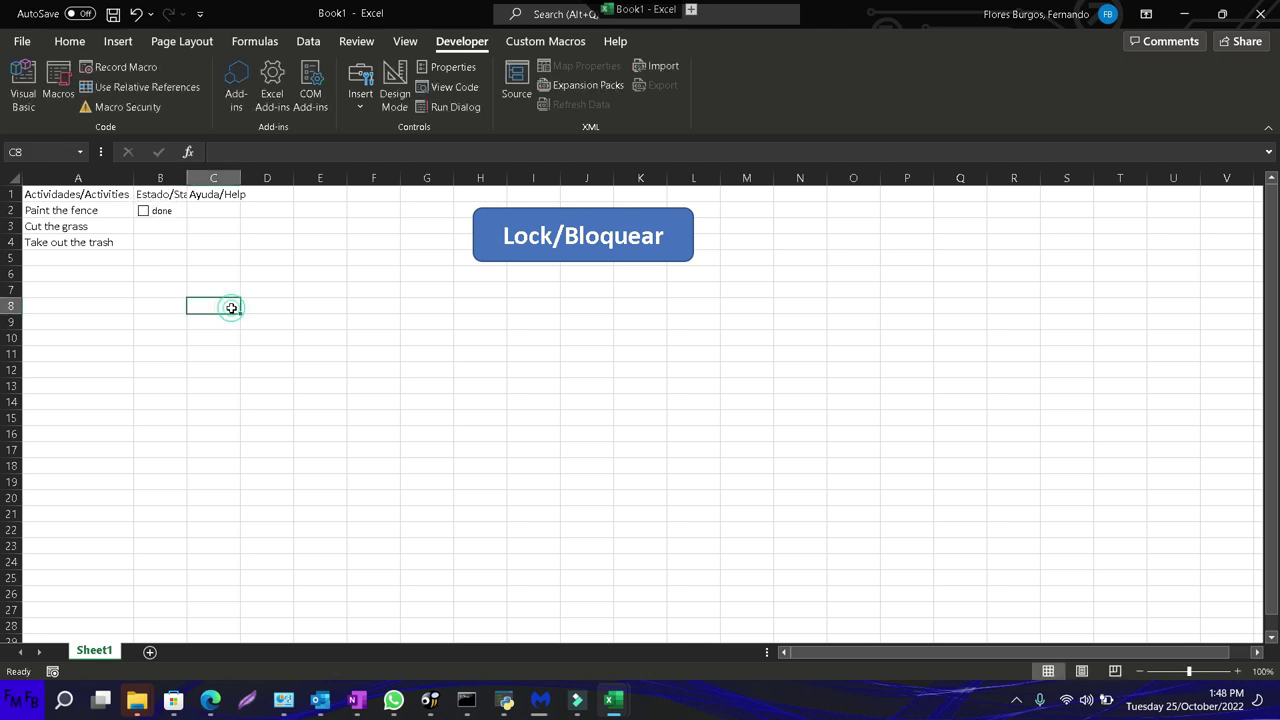
Copy the check box down to rows 3–4 and set the first checked, linked to C2
click(184, 209)
drag(186, 218, 185, 246)
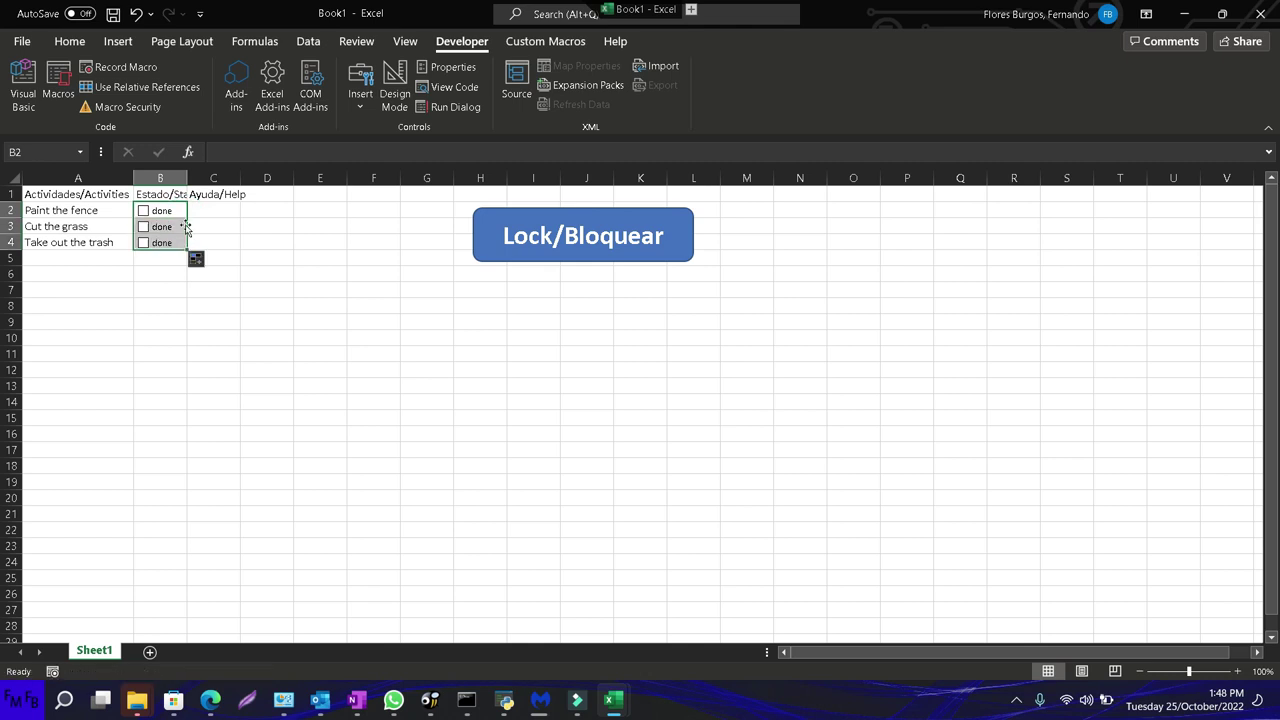
click(206, 211)
right_click(175, 217)
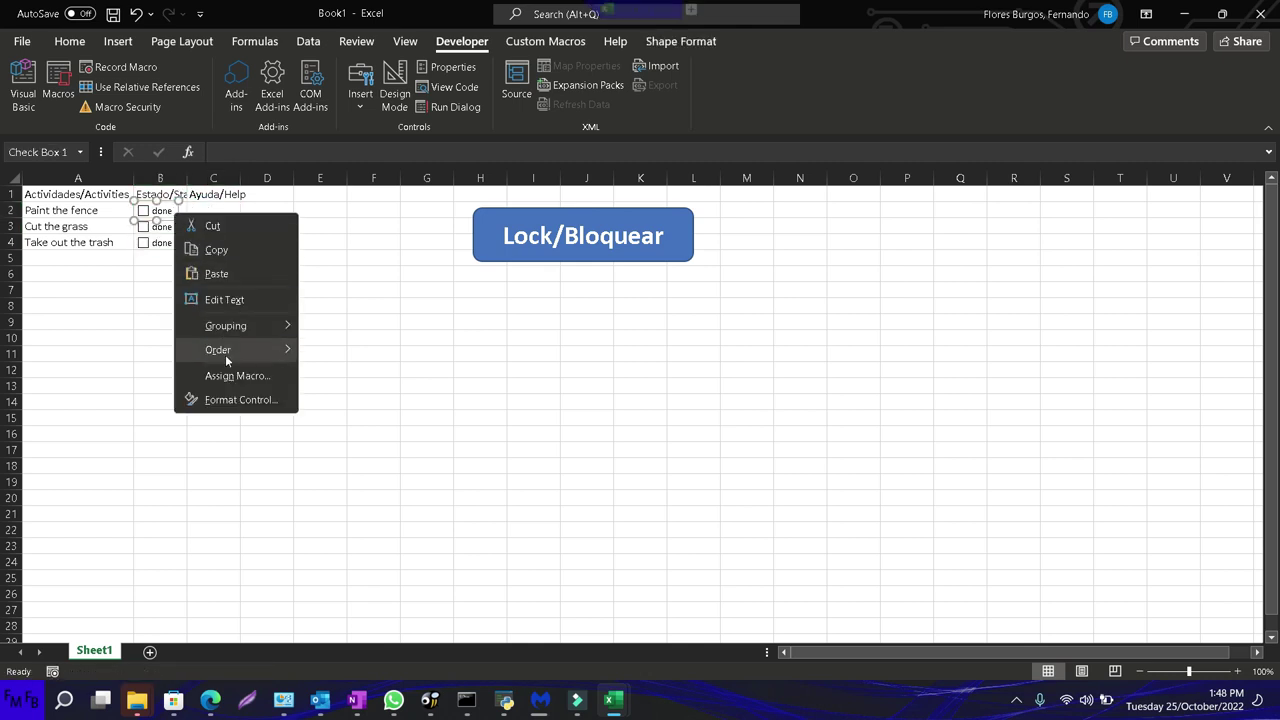
click(236, 399)
click(459, 246)
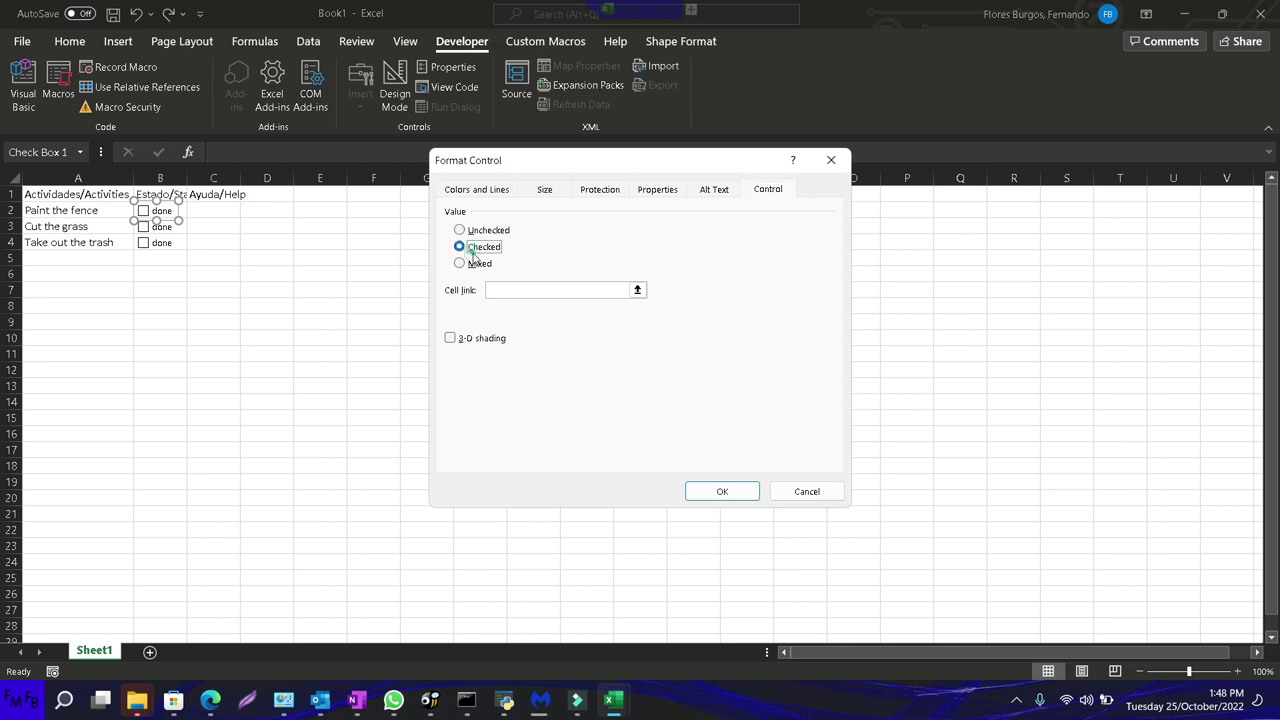
click(500, 288)
click(226, 211)
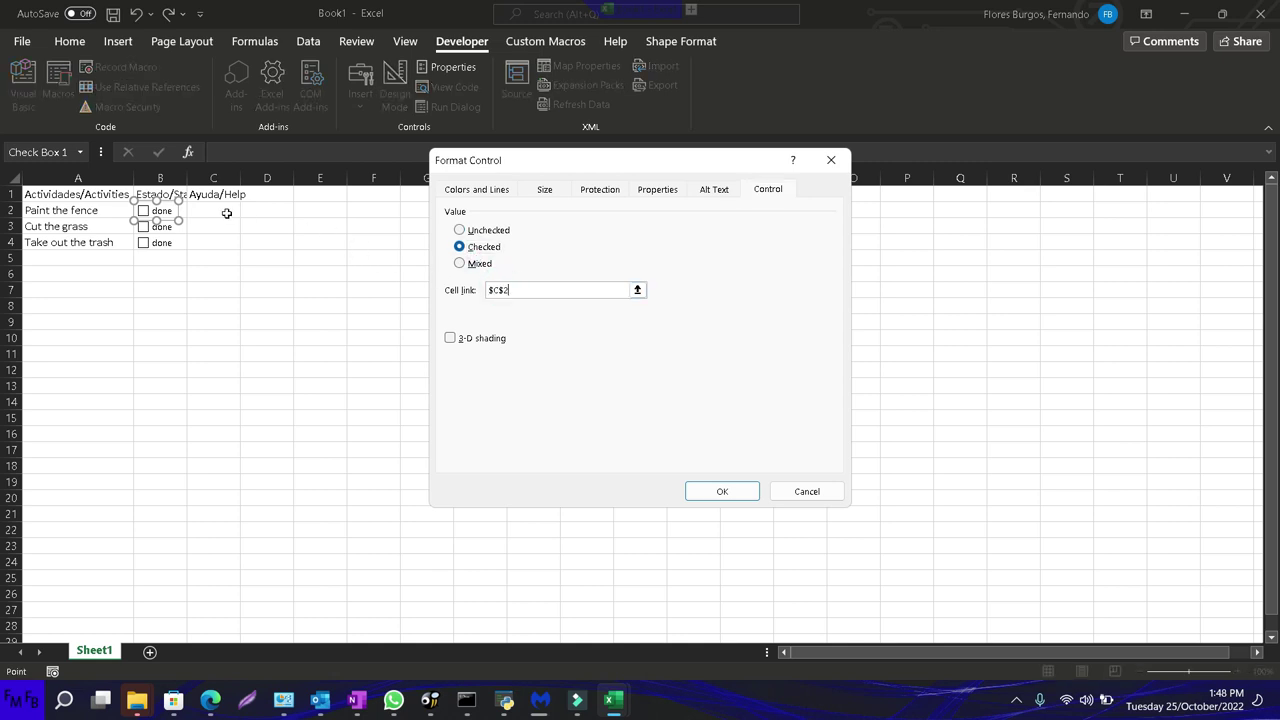
key(Return)
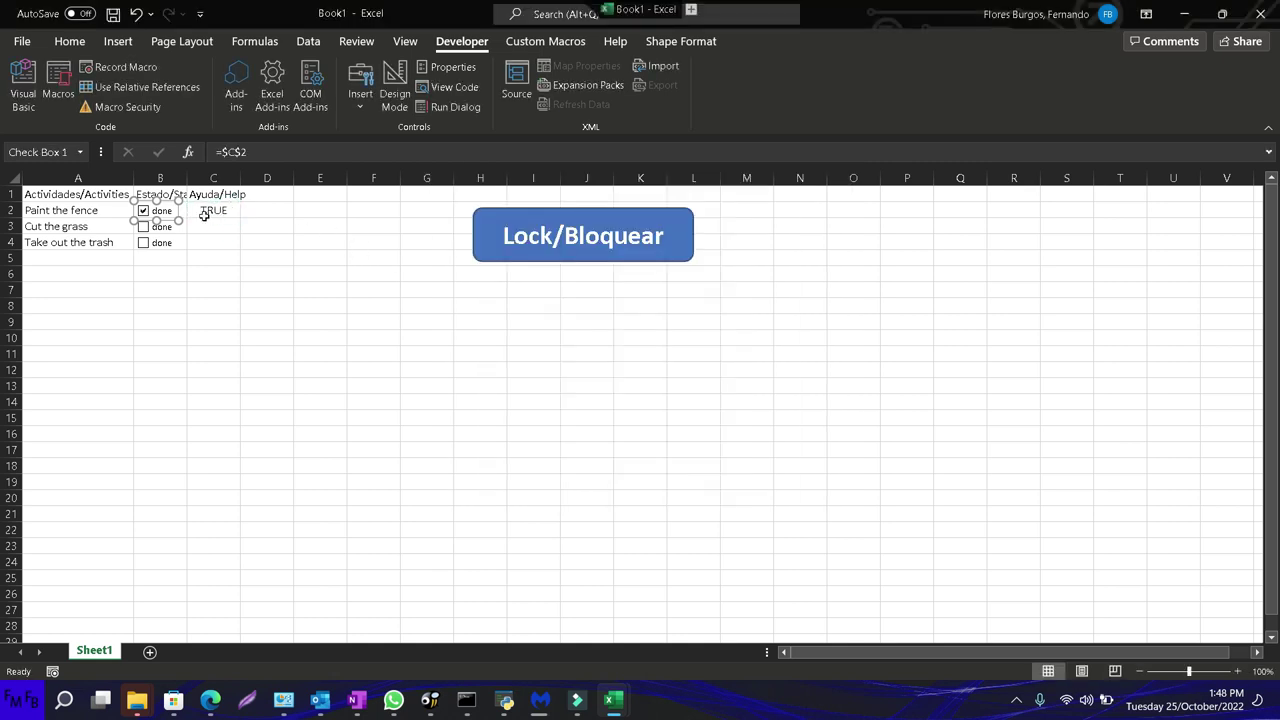
Set the second check box checked and linked to cell C3
right_click(156, 227)
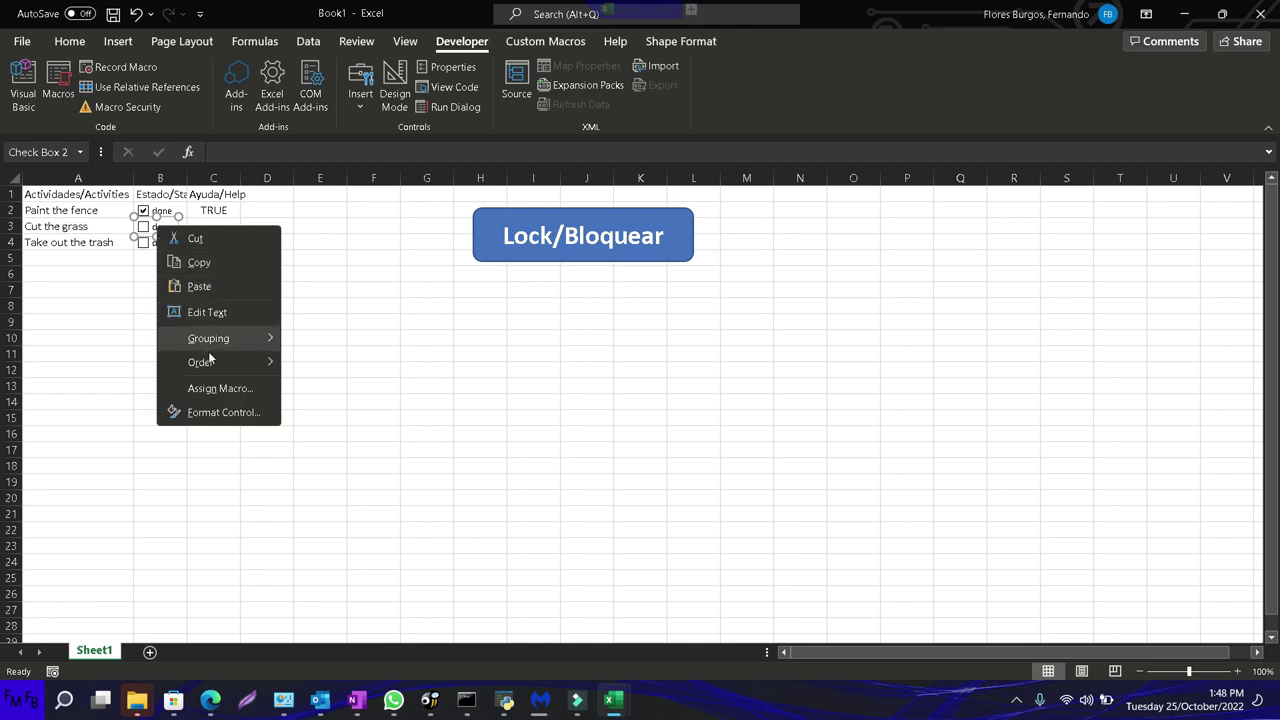
click(222, 409)
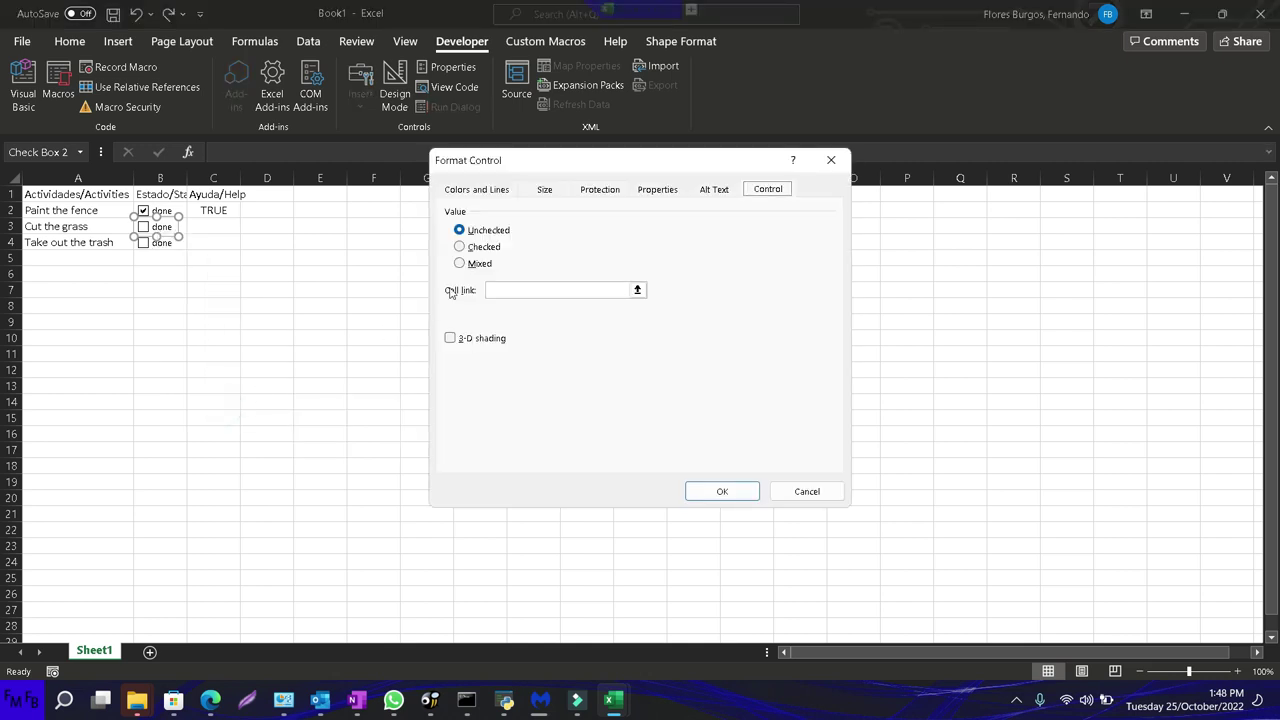
key(Down)
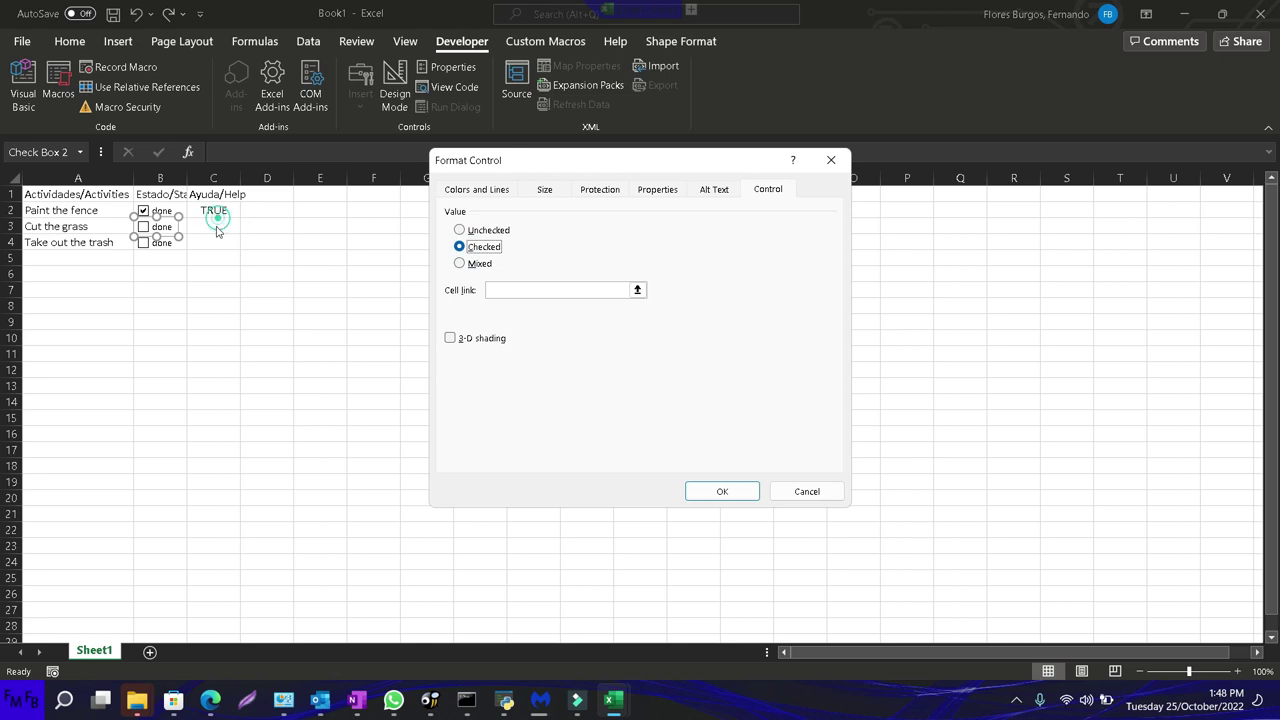
click(504, 289)
click(210, 226)
click(708, 488)
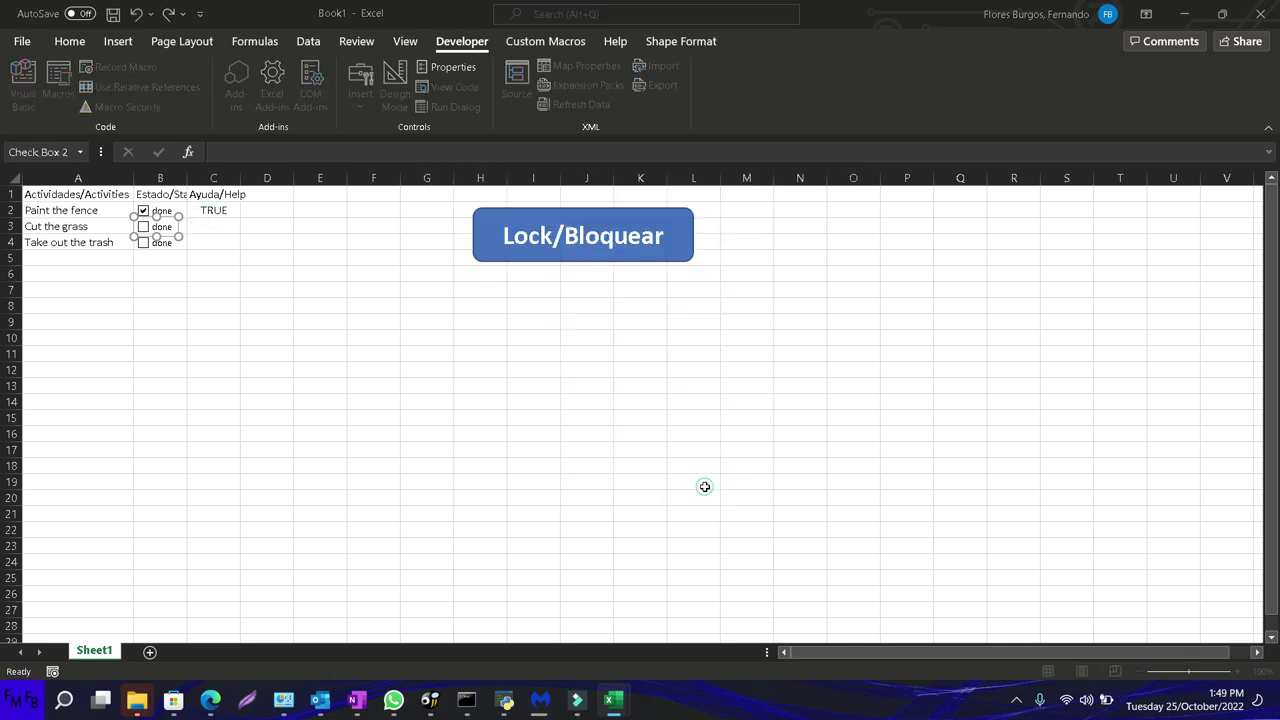
Tick the third check box and link it to cell C4
click(142, 246)
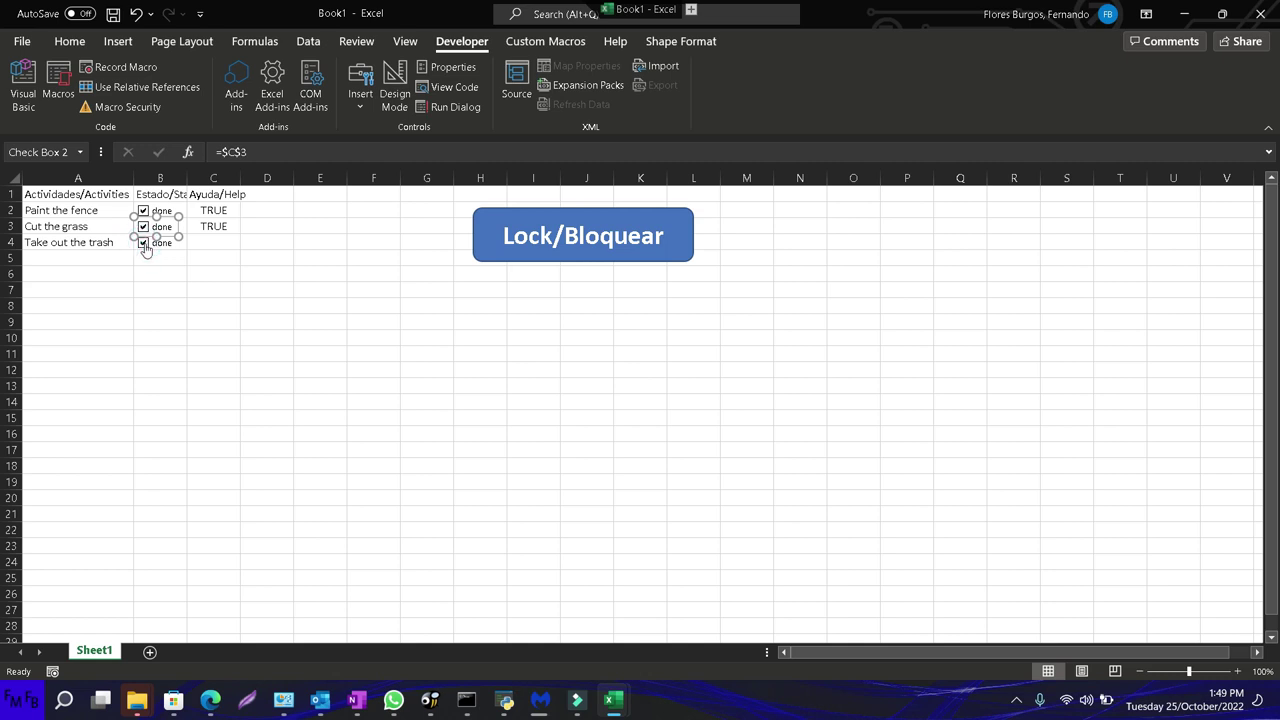
right_click(143, 246)
click(219, 431)
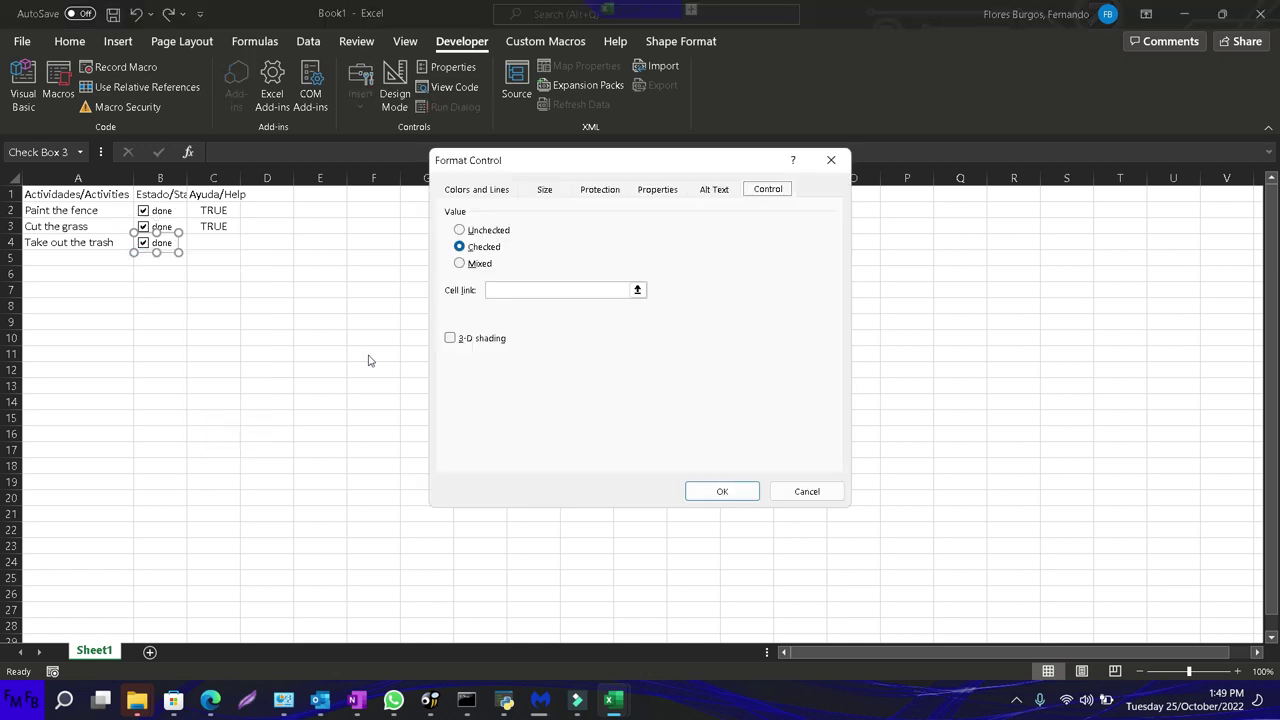
click(522, 290)
click(227, 245)
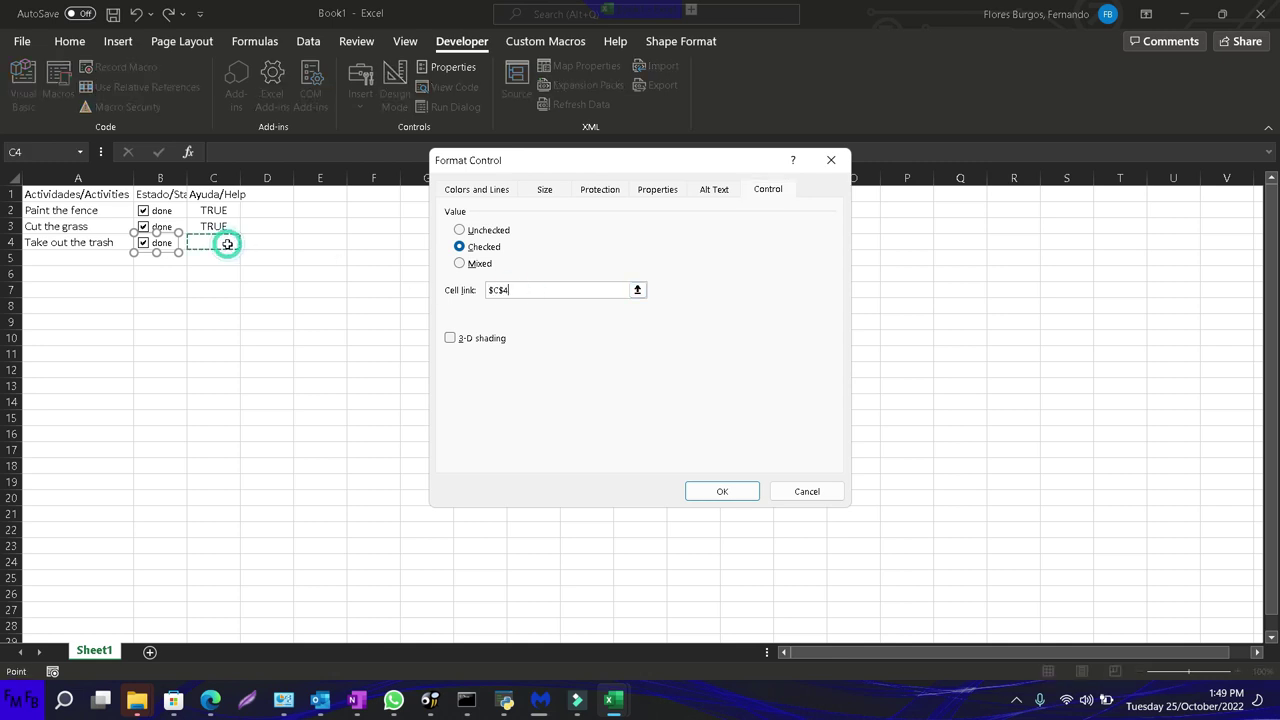
key(Return)
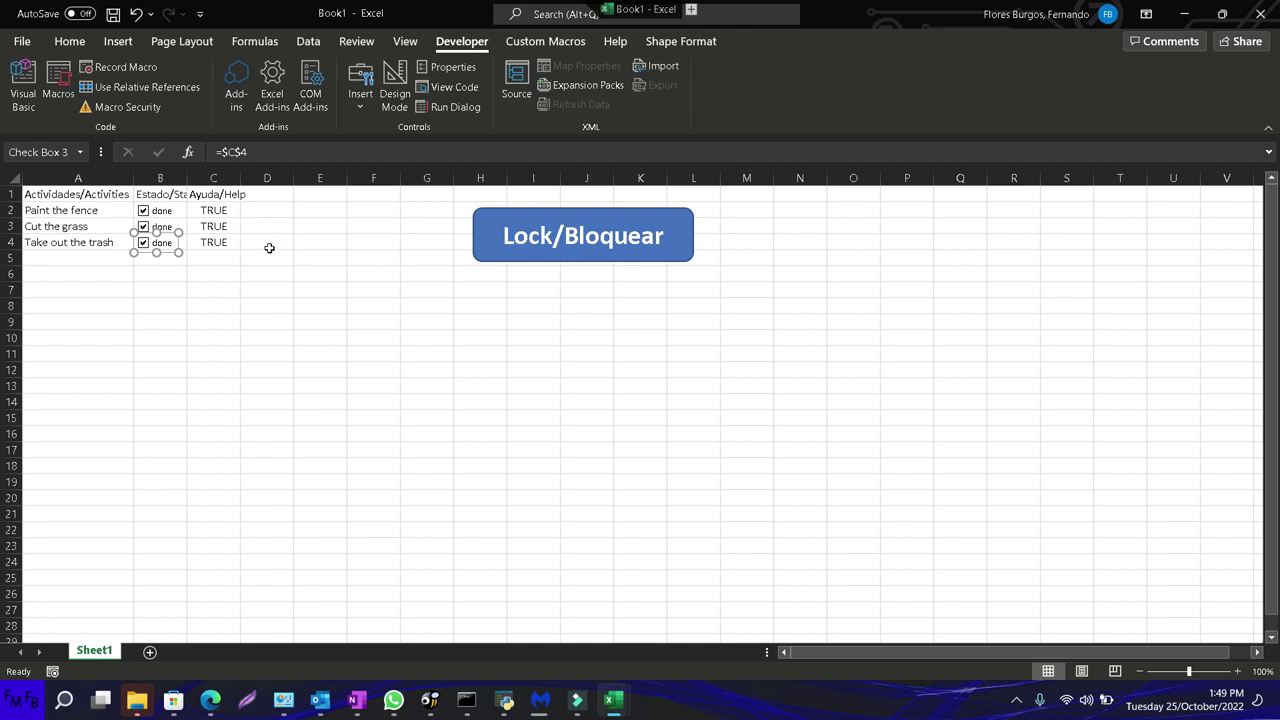
Inside the loop, write the condition If Range("C" & i).Value = True Then
key(alt+Tab)
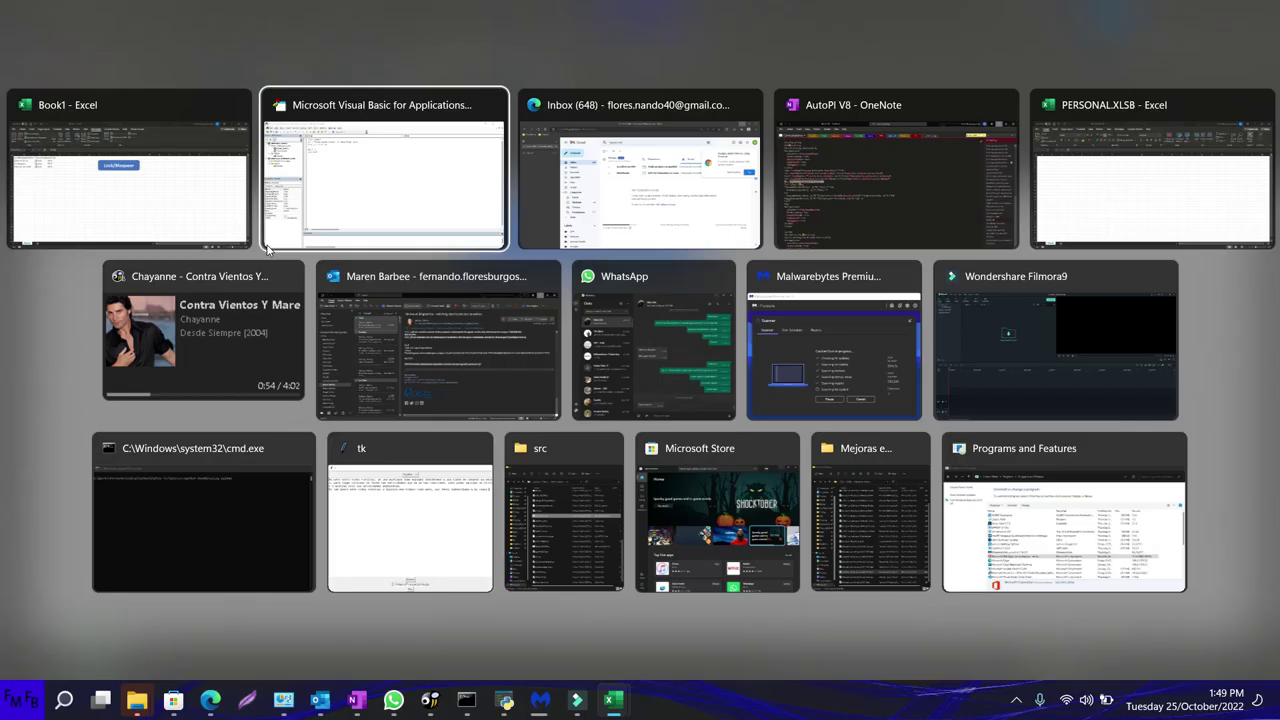
text(if Range())
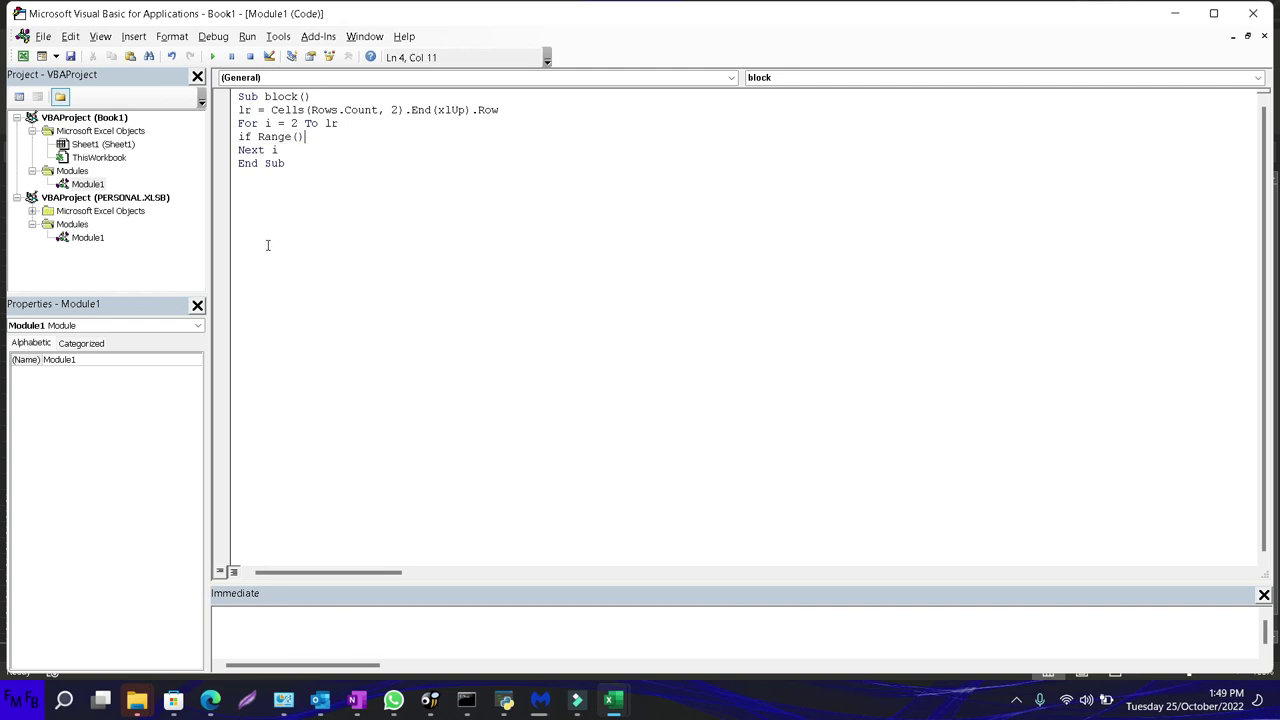
text(.val)
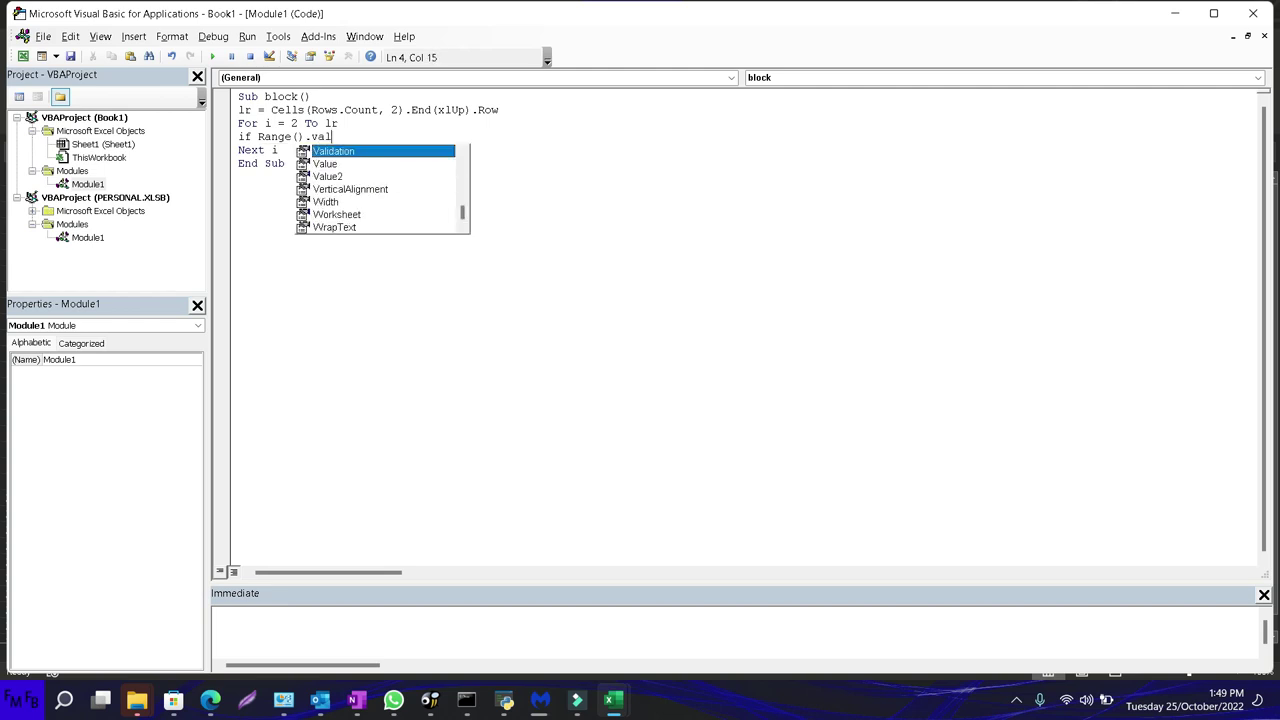
text(ue)
key(Left)
key(Left)
key(Left)
key(Left)
key(Left)
key(Left)
key(Left)
key(alt+F11)
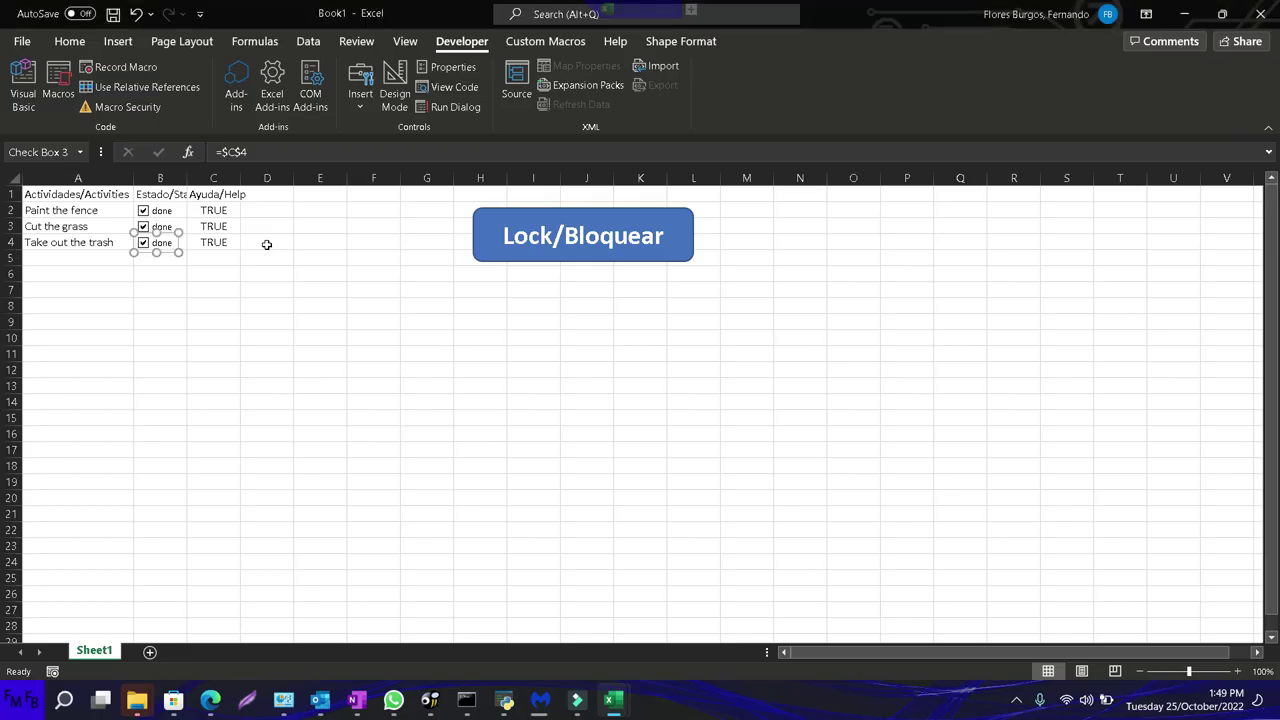
key(alt+F11)
text("" )
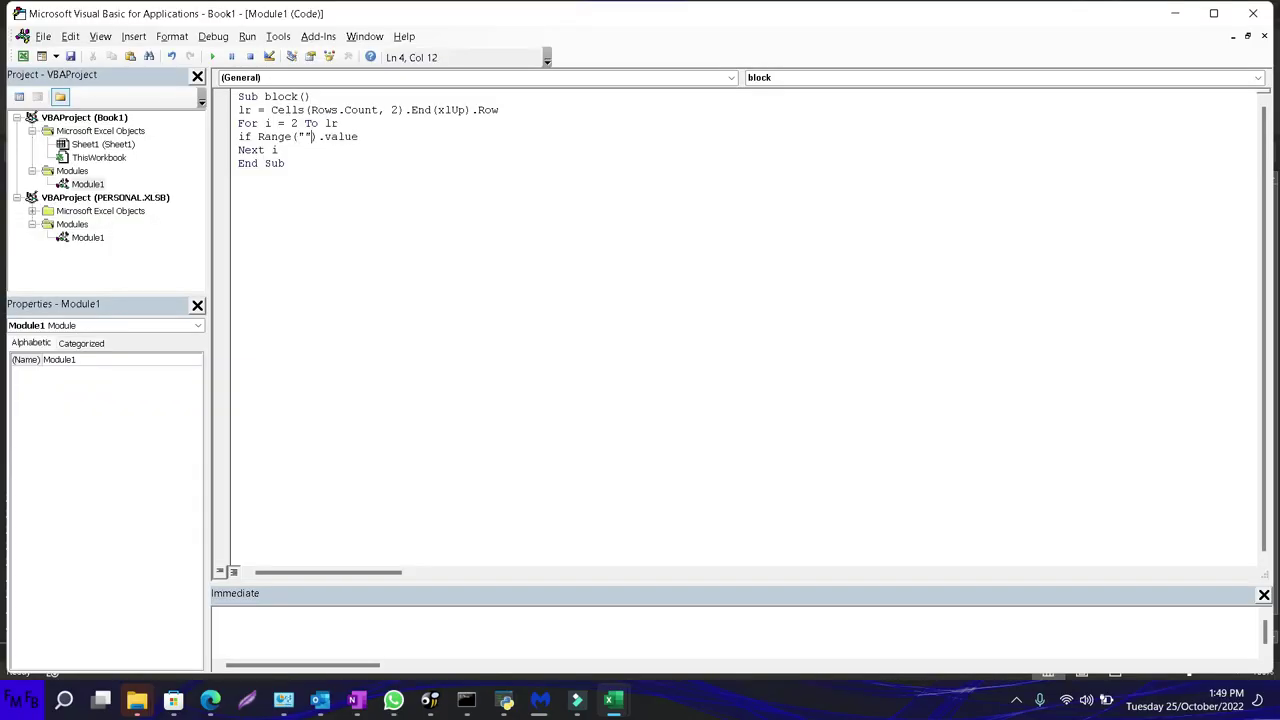
text(& i)
click(310, 137)
text(C)
click(393, 137)
text(= true then)
Close the If with End If, capitalise TRUE, and add ActiveSheet.Unprotect inside it
key(Return)
key(Return)
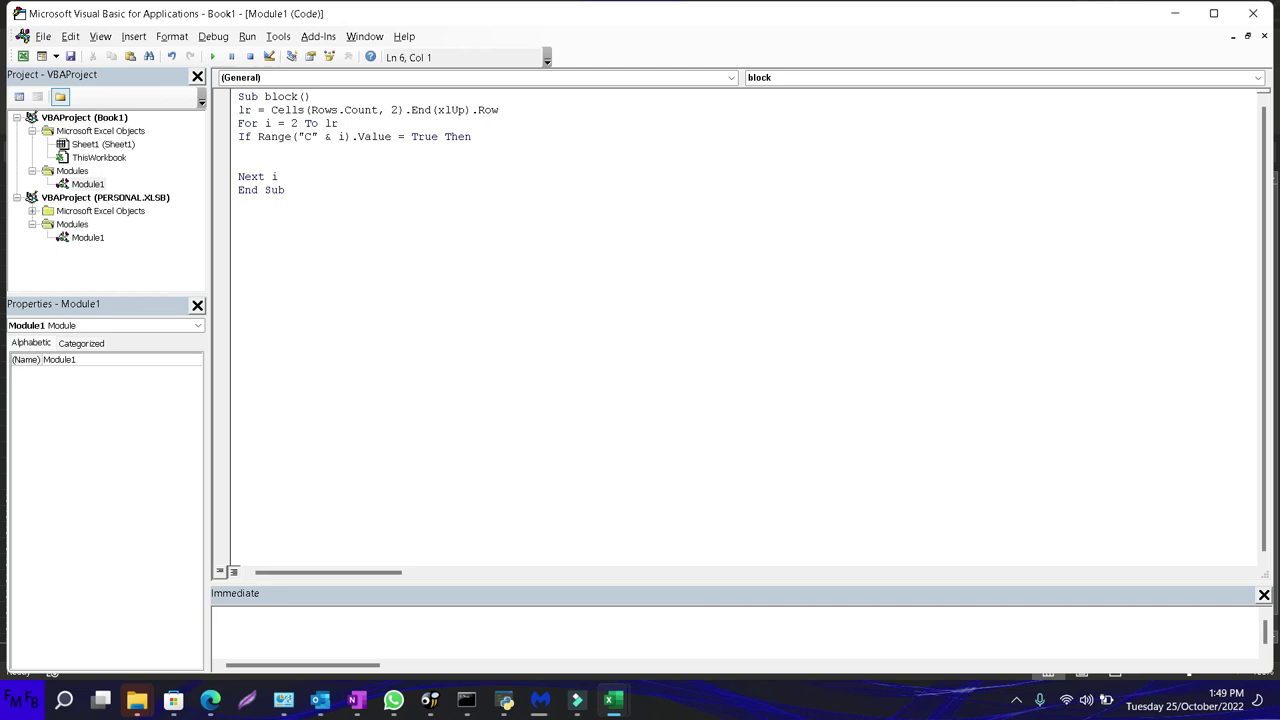
text(end if)
key(Up)
key(Up)
key(End)
key(Left)
key(Left)
key(BackSpace)
key(BackSpace)
key(BackSpace)
text(RUE)
click(239, 149)
text(Activesheet)
text(.unprotects)
key(BackSpace)
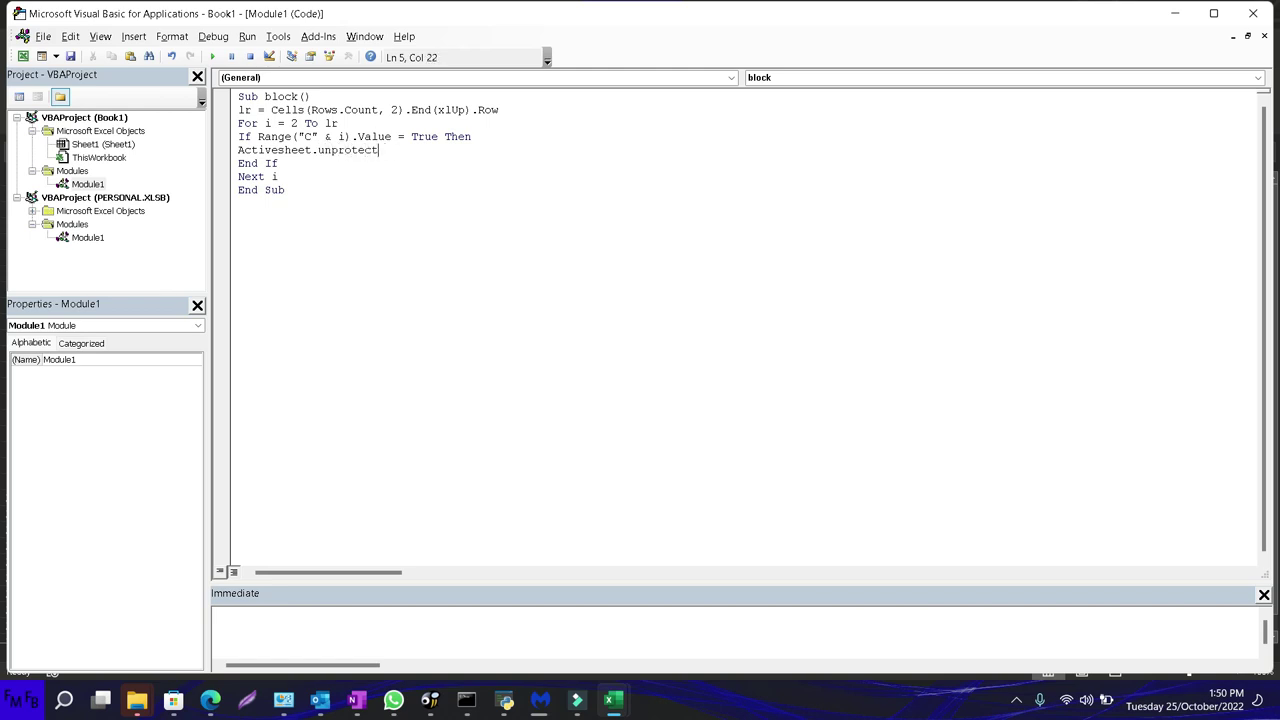
Add the line Range("A" & i).Locked = True after the unprotect line
key(Return)
text(Range())
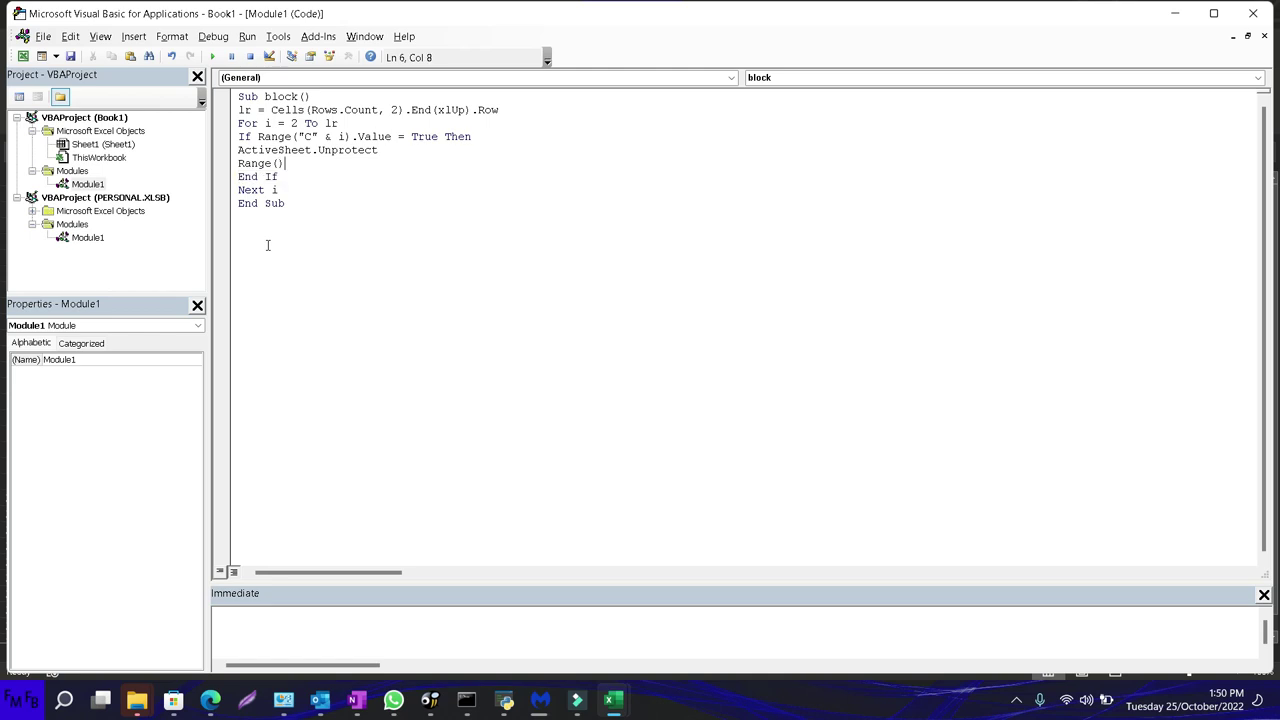
key(Left)
text("")
text(A)
key(Right)
text(& )
text(i)
key(Right)
text(.lo)
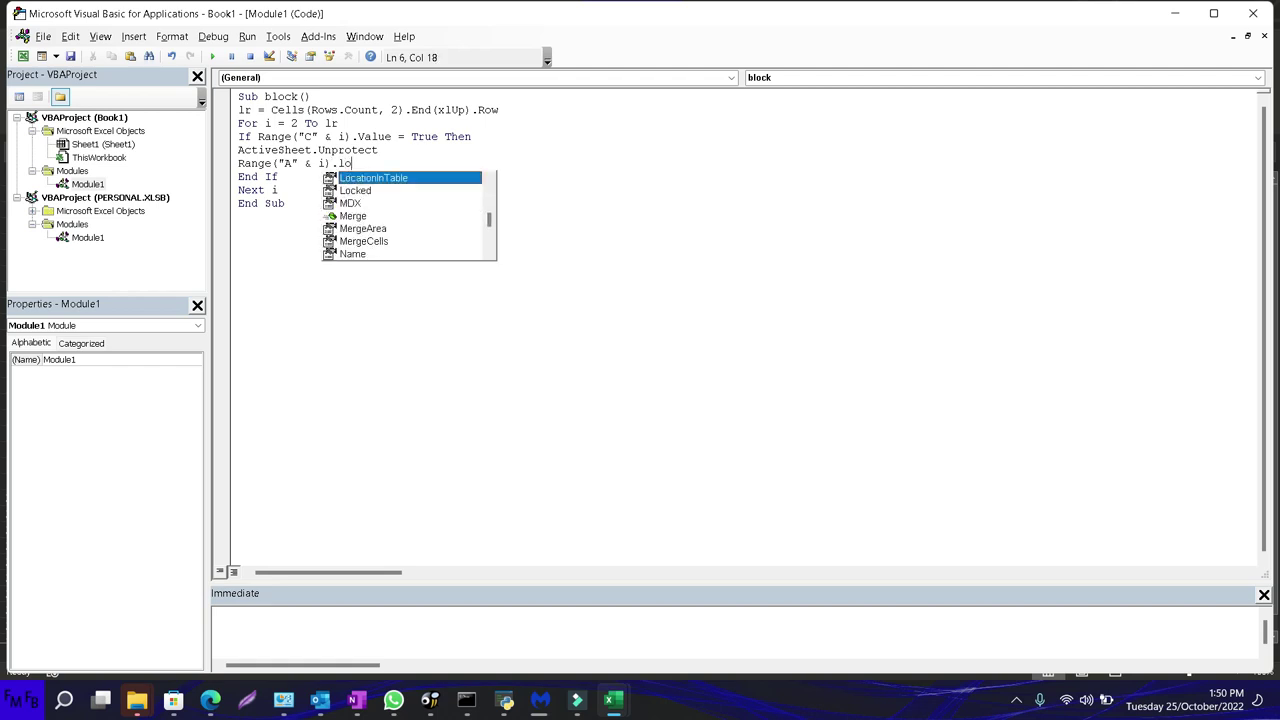
text(ck)
key(Tab)
text(=true)
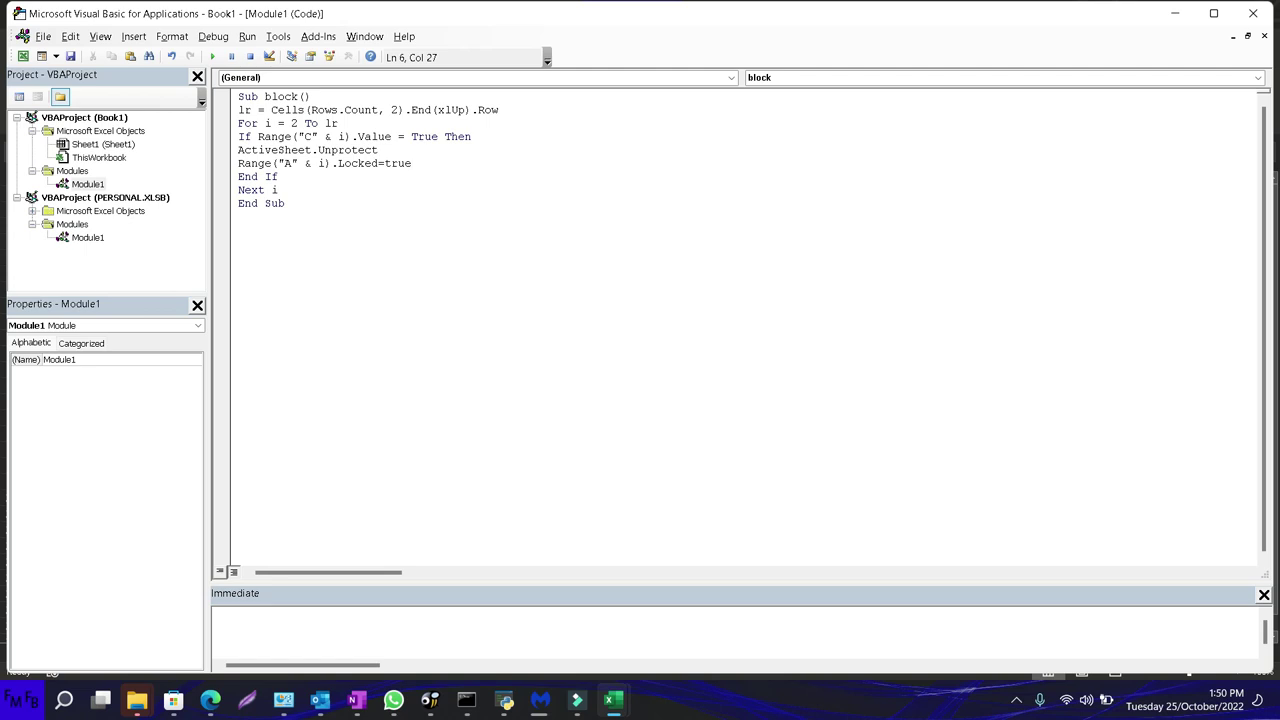
Add ActiveSheet.Protect, insert a blank line, and select Range("A" & i) for reuse
key(Return)
text(Activesheet.protect)
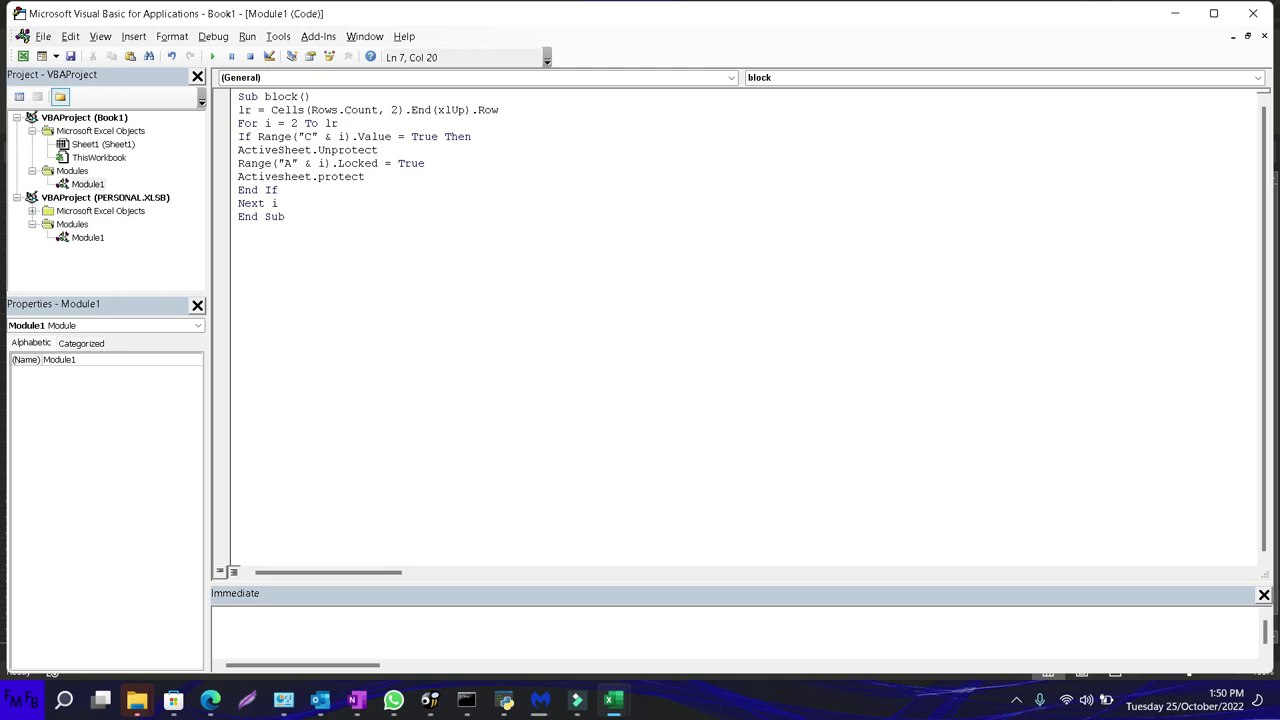
key(Return)
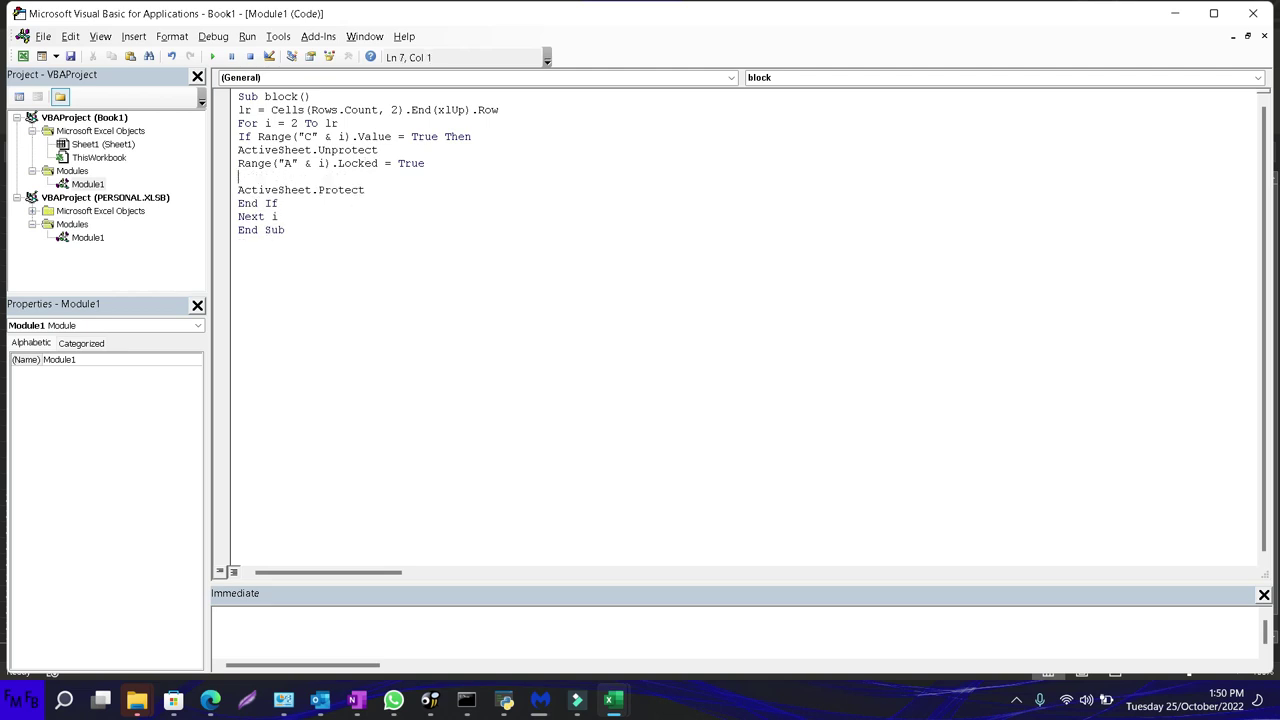
drag(238, 163, 332, 163)
key(ctrl+c)
Add Range("A" & i).Interior.ColorIndex = 4 on line 7 to colour completed rows green
click(240, 176)
key(ctrl+v)
text(.)
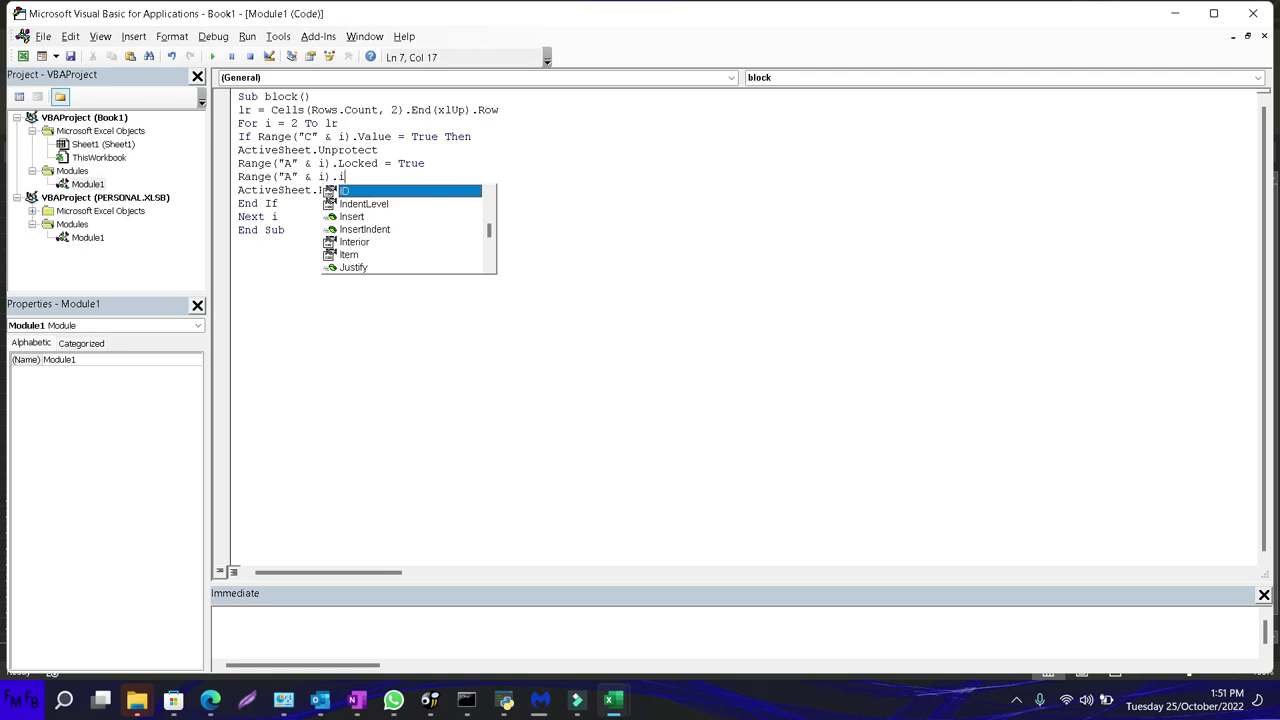
text(inter)
key(Tab)
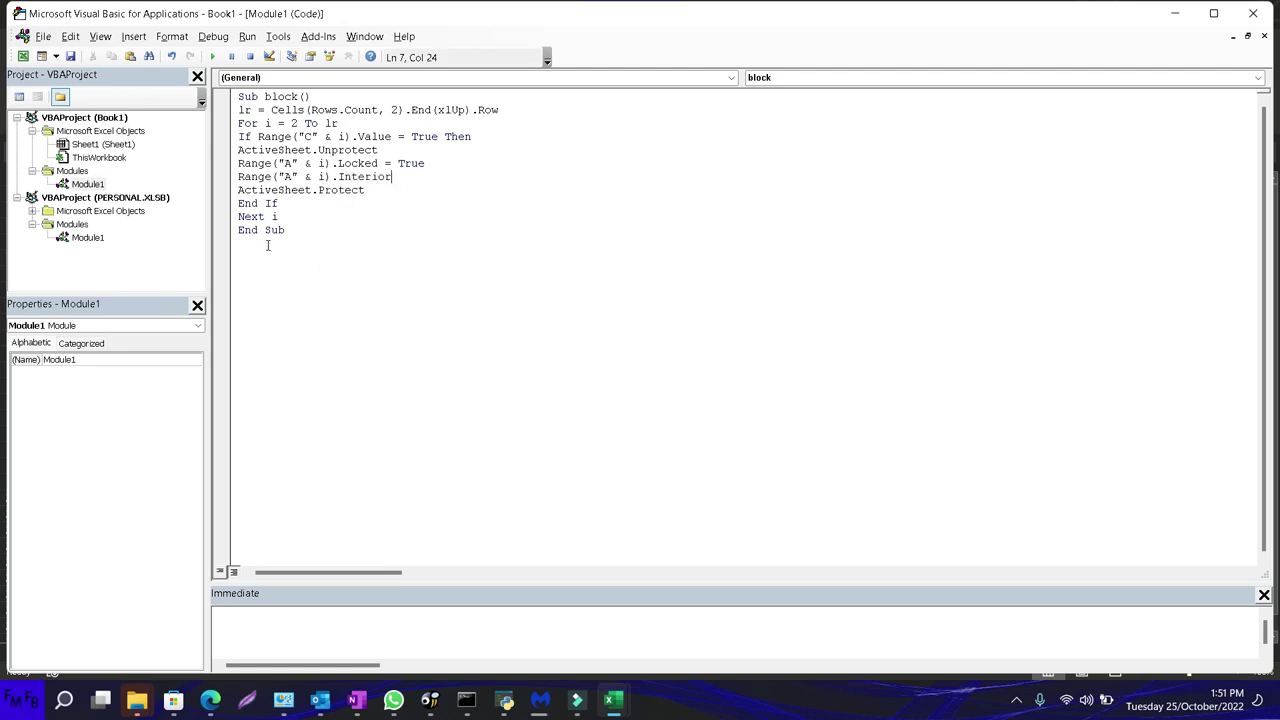
text(.colo)
key(Tab)
text(index=4)
Add an Else branch with ActiveSheet.Unprotect and a Range Interior.ColorIndex = 0 line
click(366, 190)
key(Return)
text(else)
key(Return)
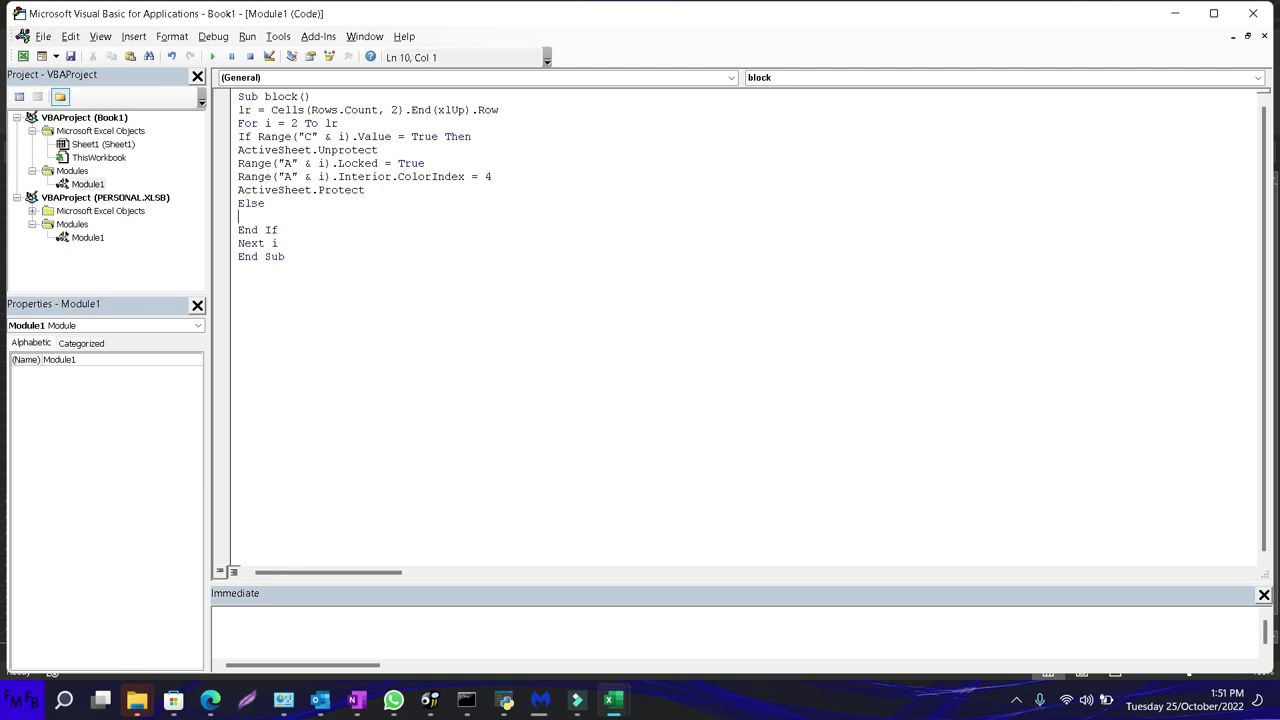
text(Activesheet.unprotect)
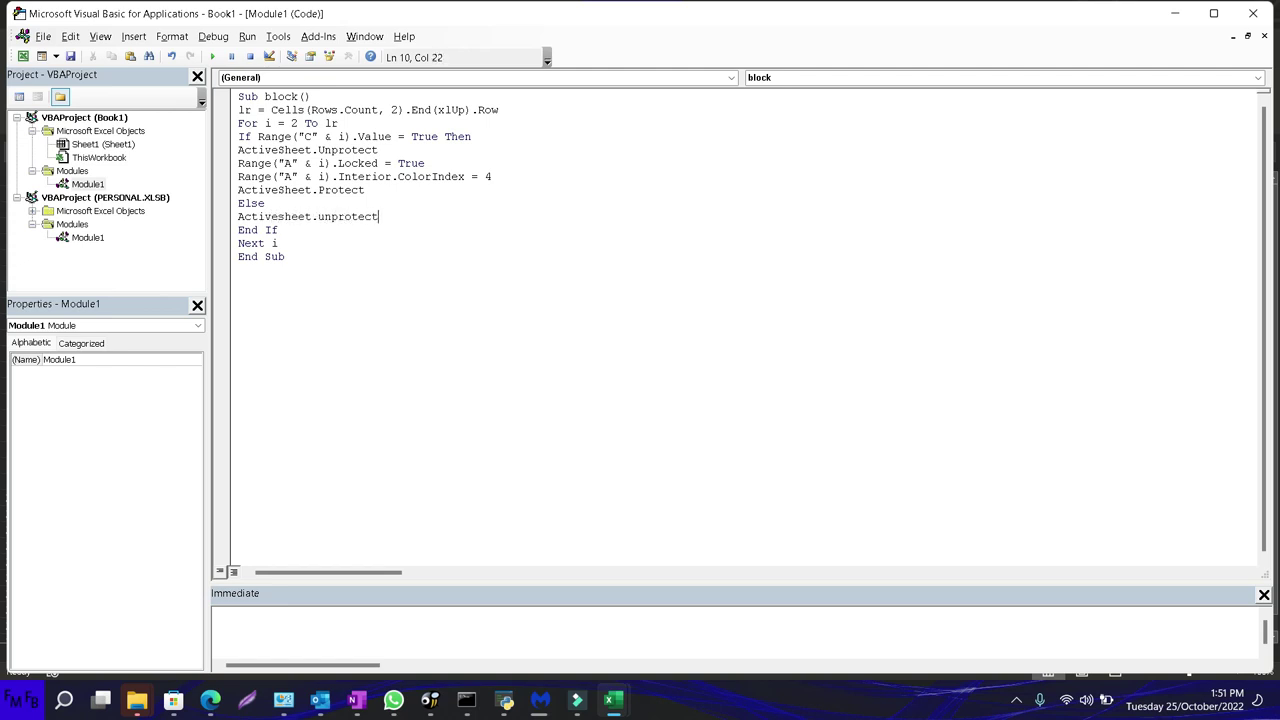
key(Return)
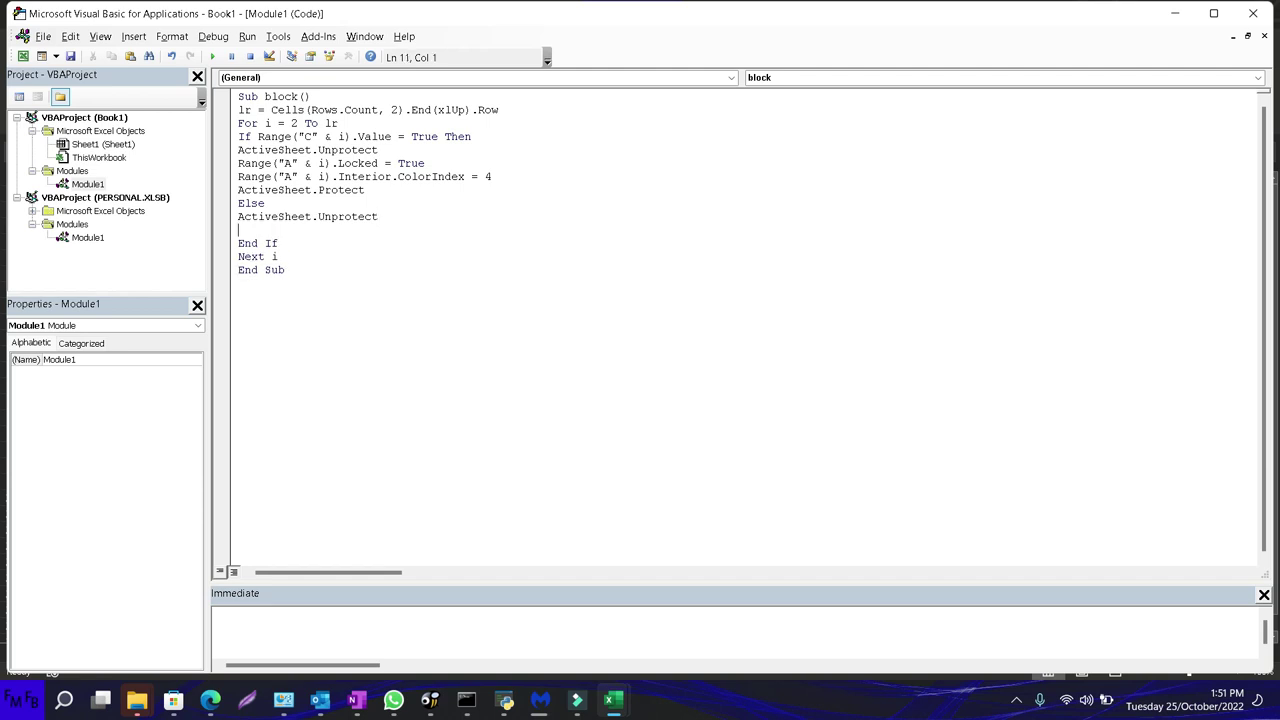
text(Range()"" & i)
text(.)
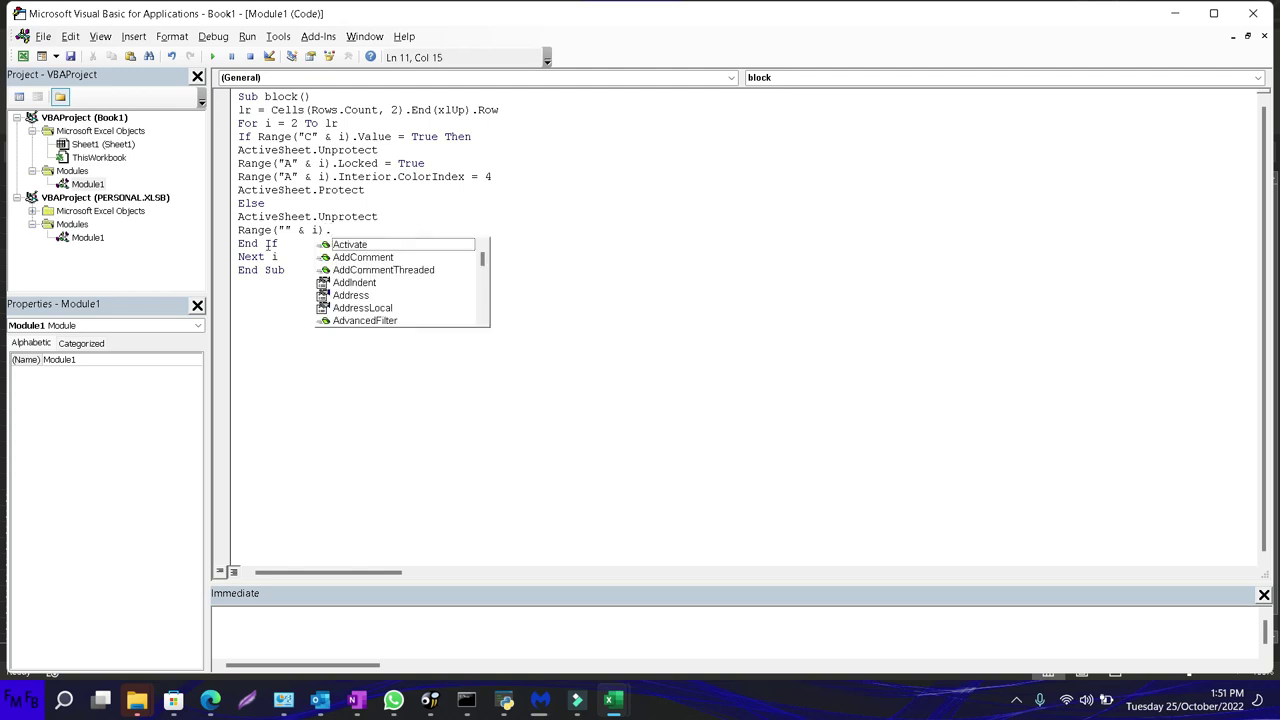
text(Inter)
key(Tab)
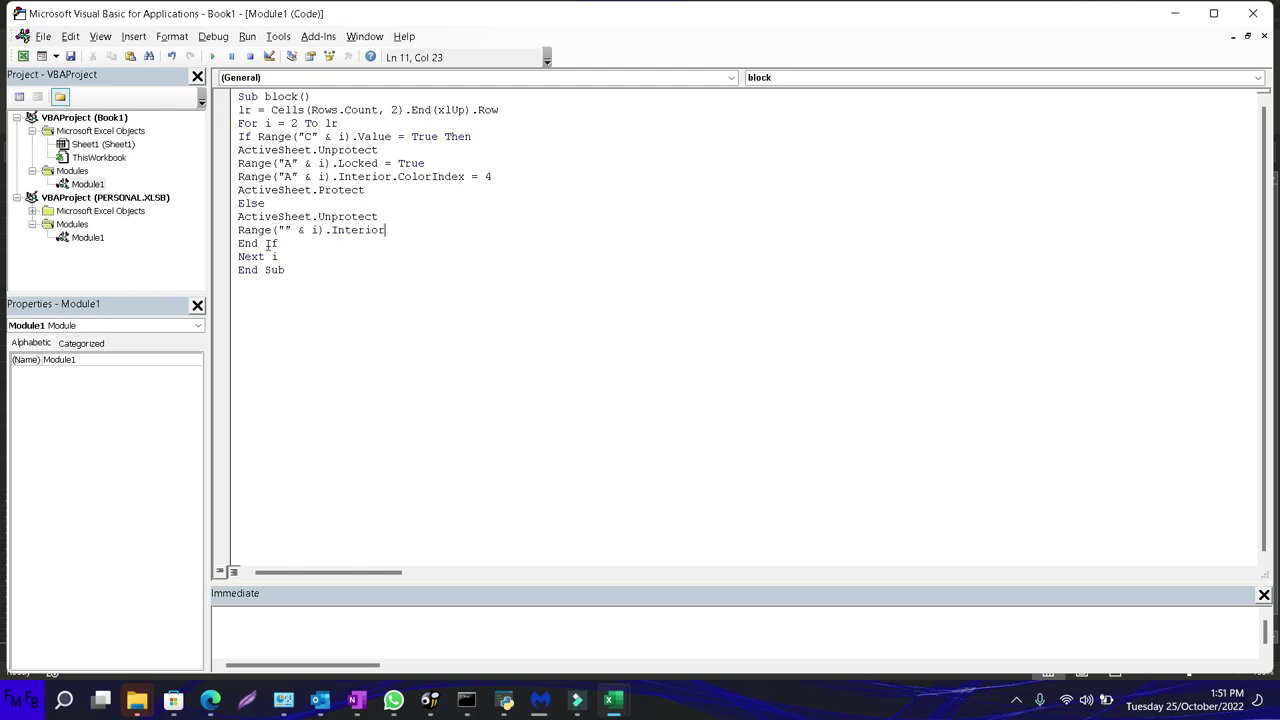
text(.colo)
key(Tab)
text(=0)
Fill in "A" in the Else line's Range reference, then glance at Excel and return
click(238, 230)
click(311, 230)
click(291, 230)
text(A)
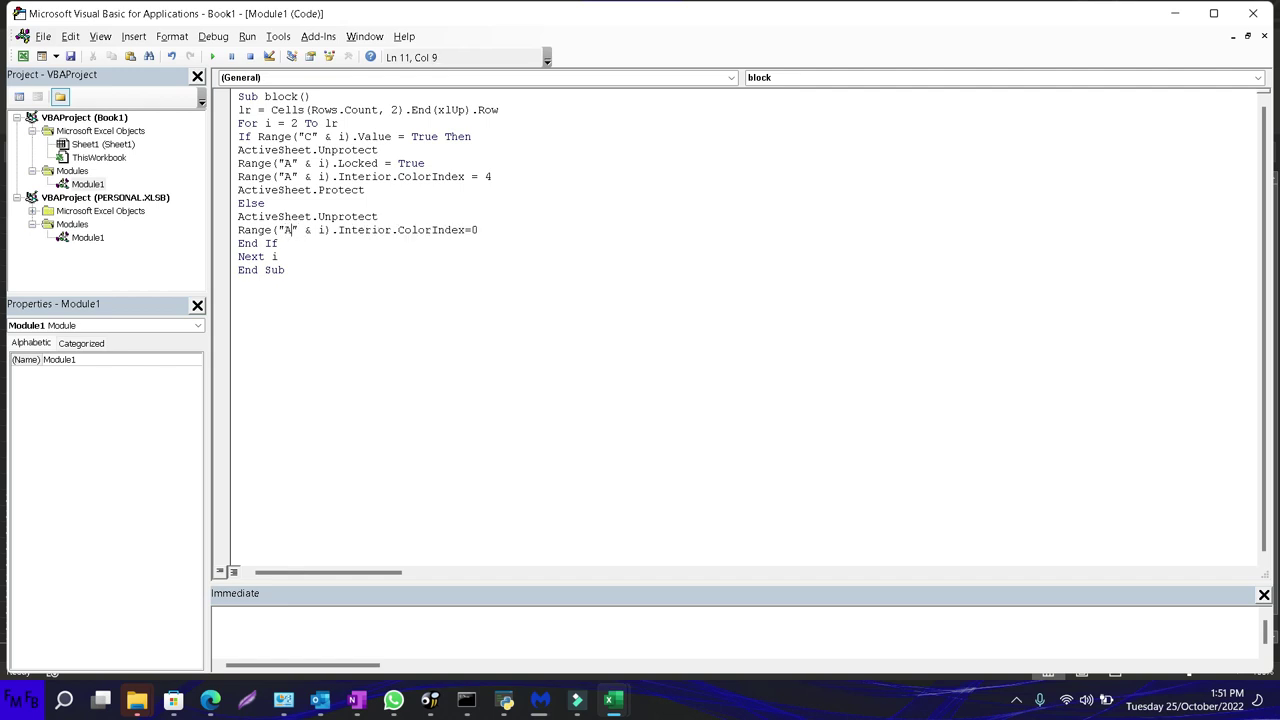
click(479, 230)
key(alt+F11)
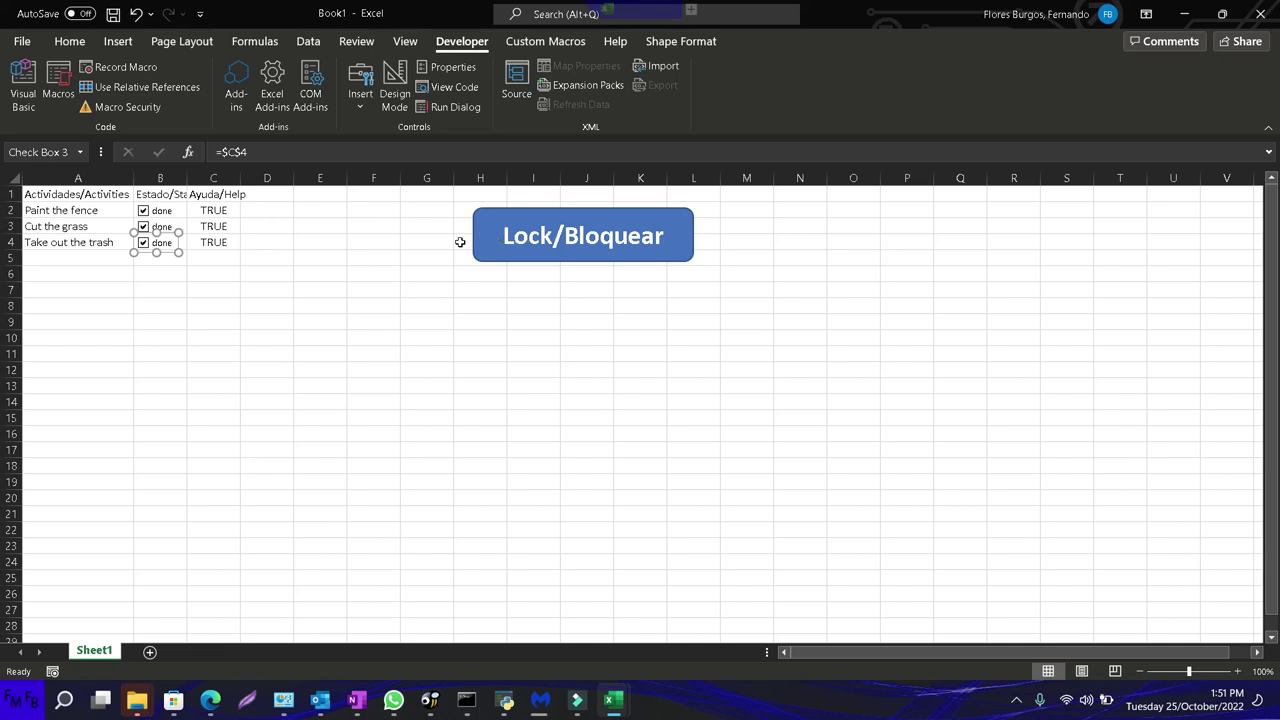
key(alt+F11)
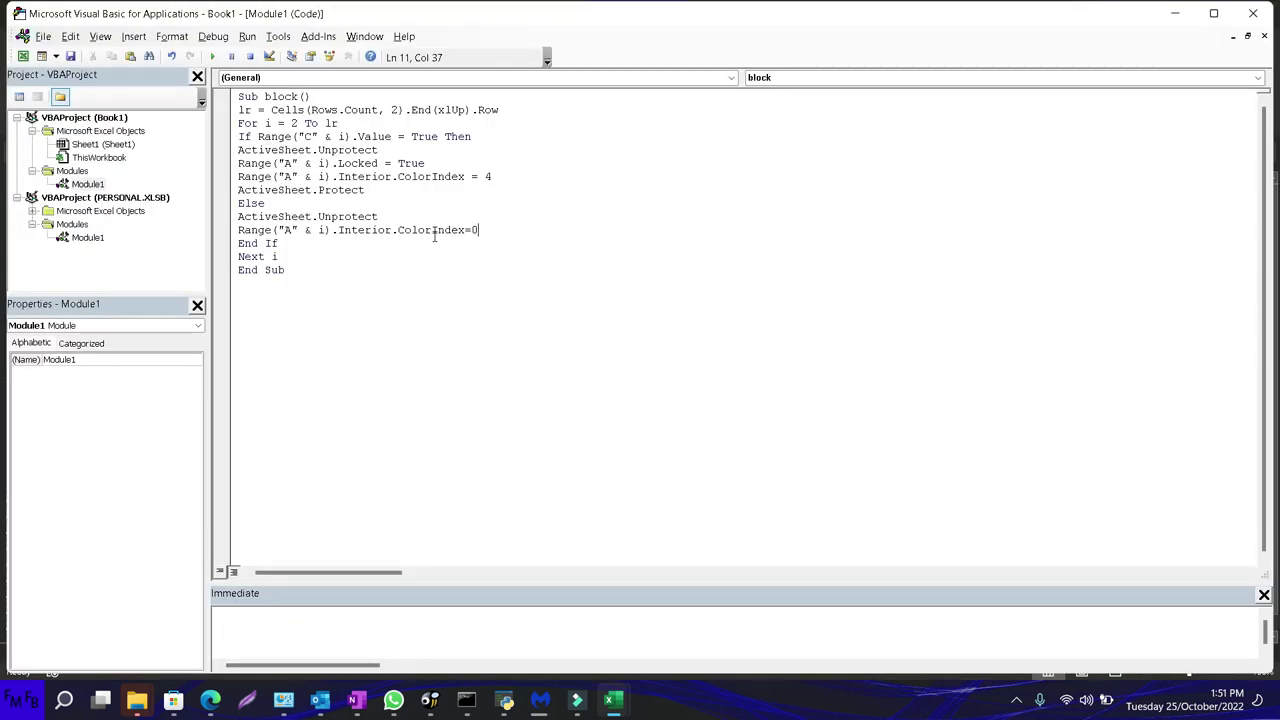
Assign This Workbook's block macro to the Lock/Bloquear shape and click it to run
key(alt+F11)
right_click(519, 219)
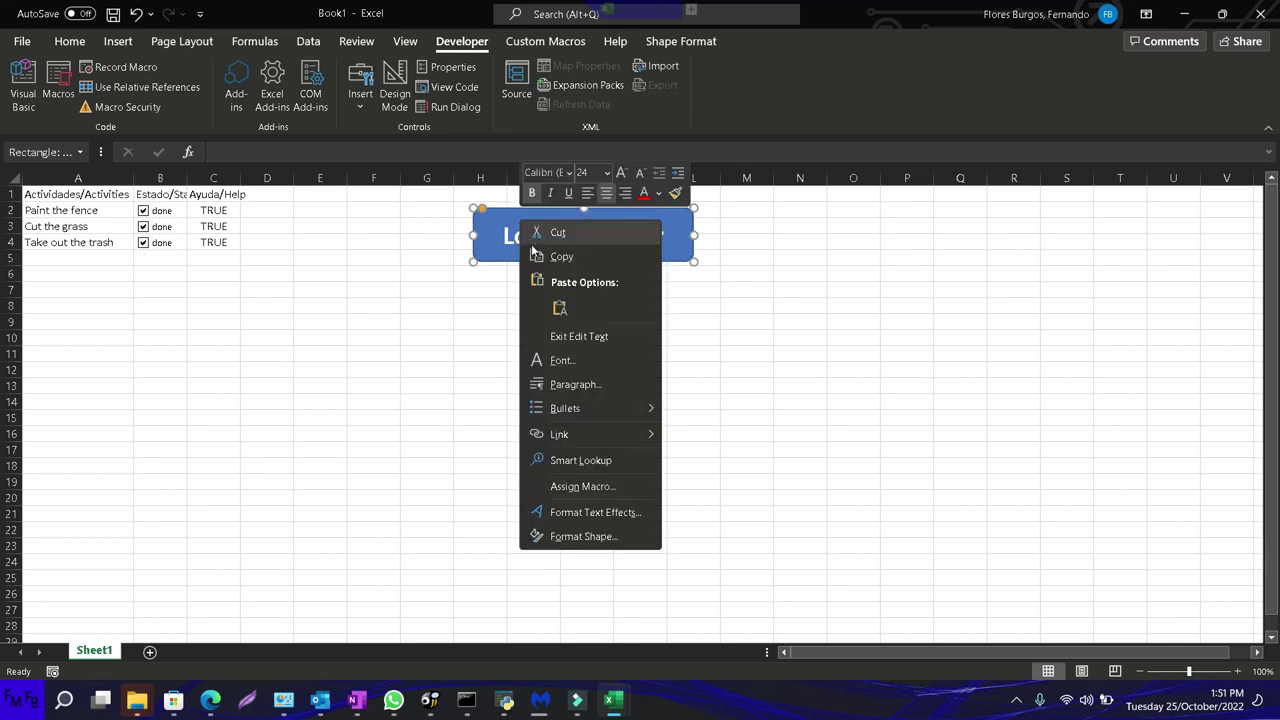
click(580, 486)
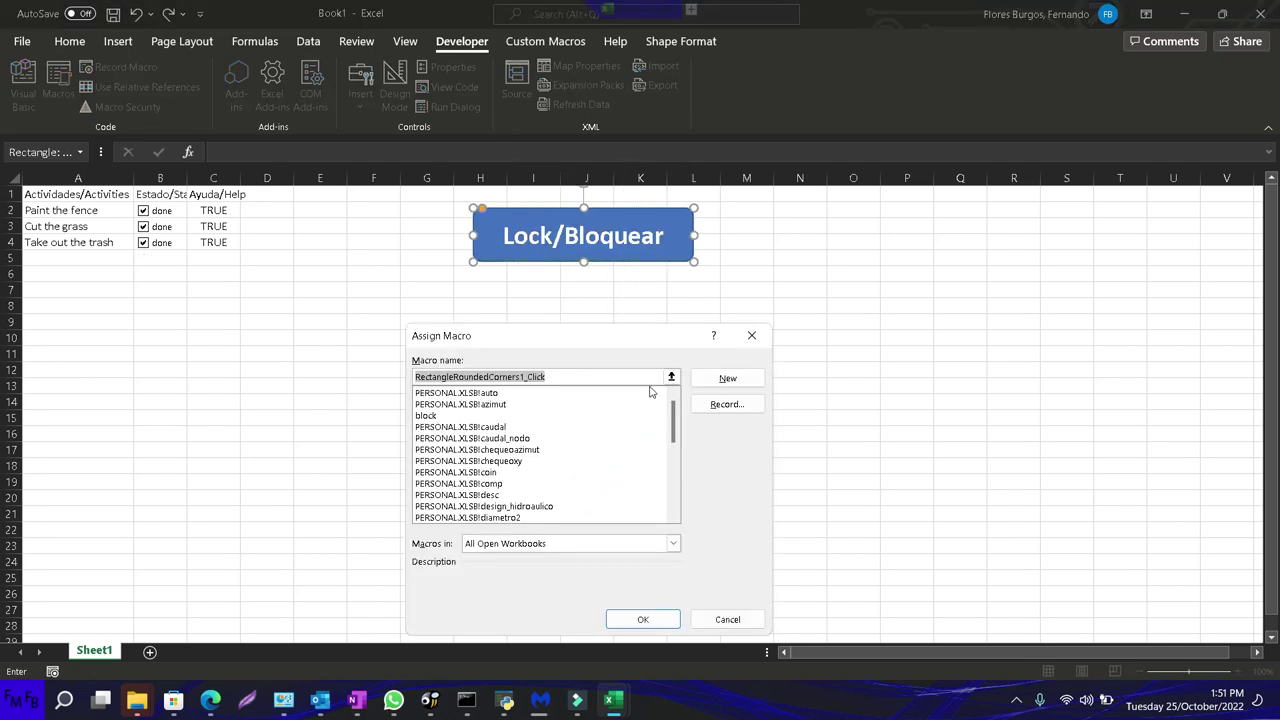
click(673, 543)
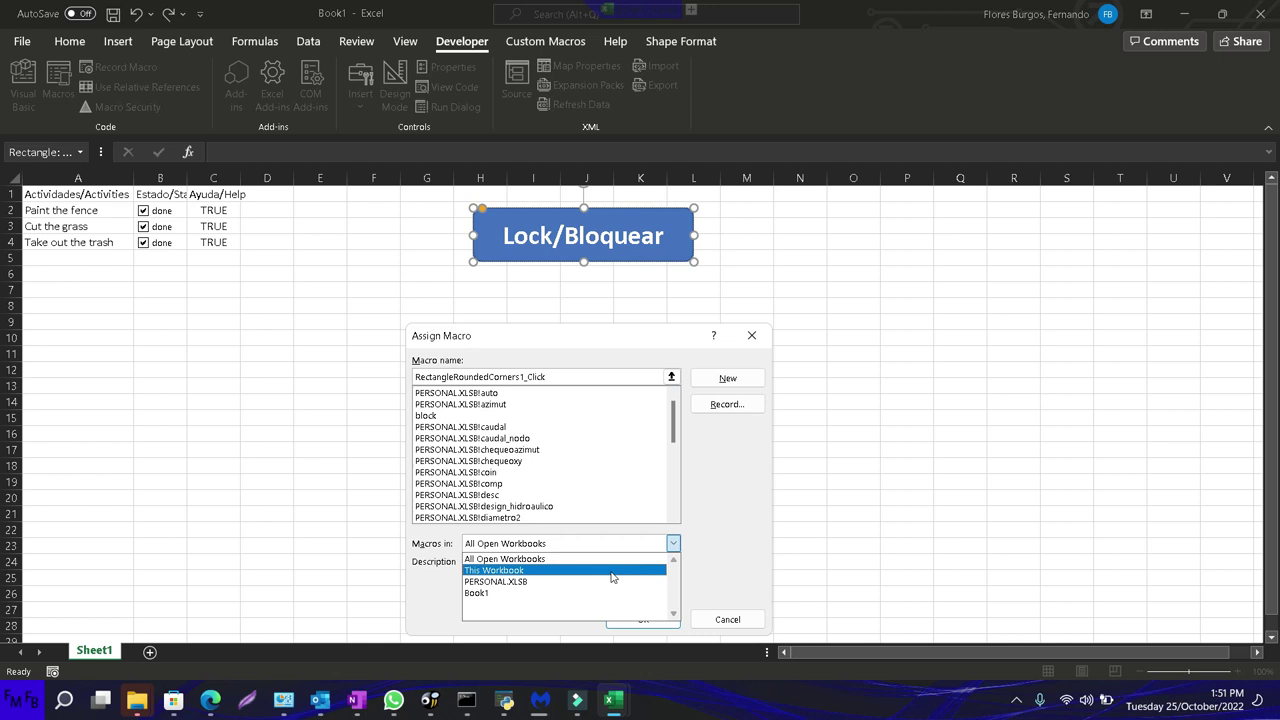
click(612, 571)
click(427, 393)
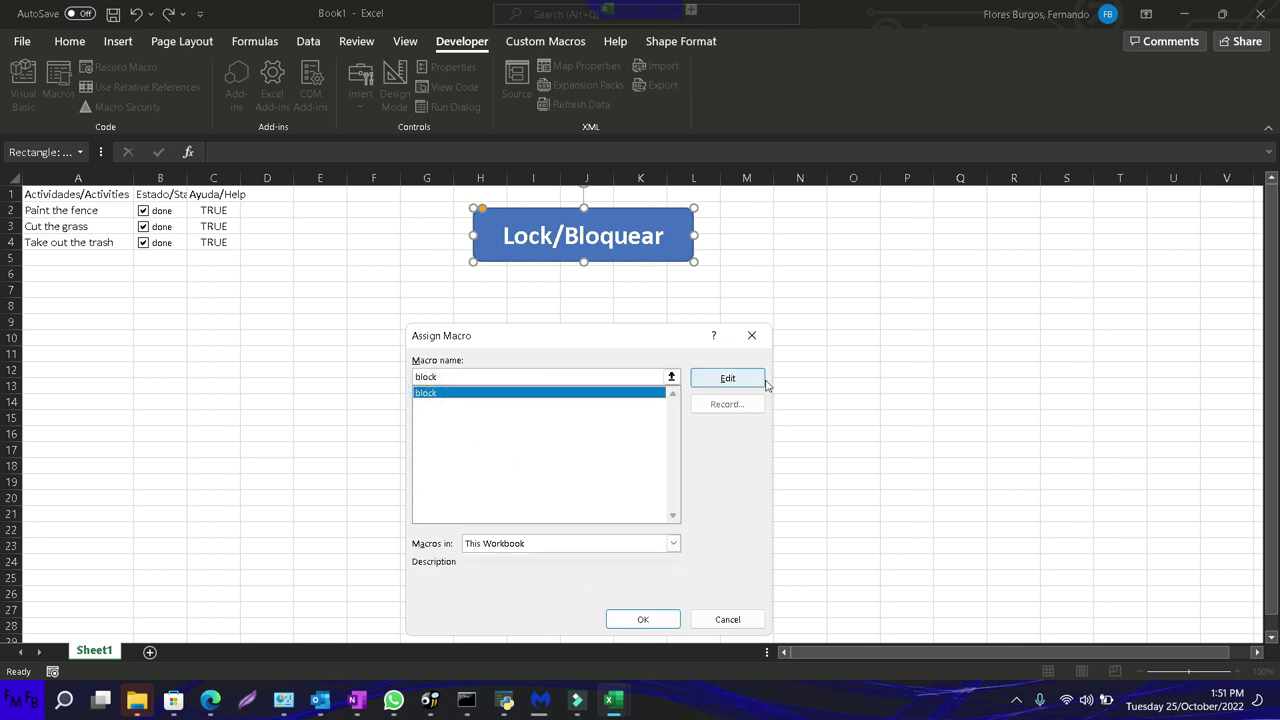
click(652, 618)
click(613, 390)
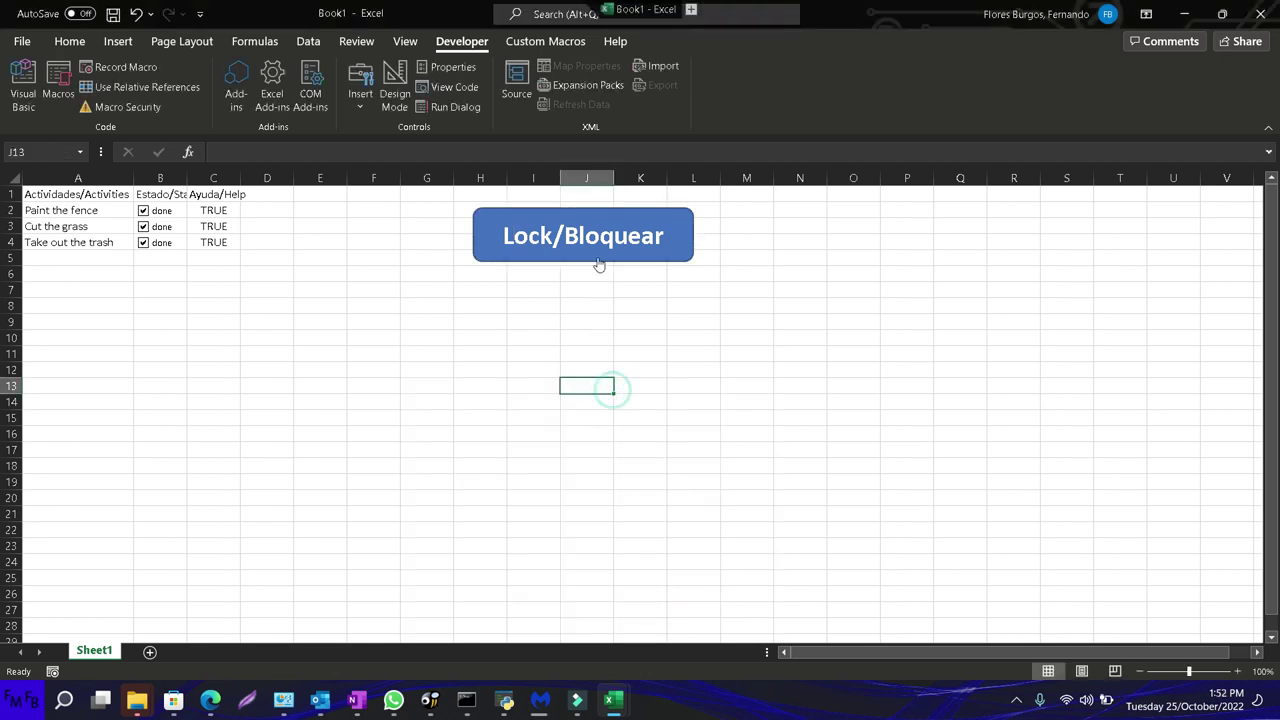
click(594, 245)
Prefix the Range lines on lines 6, 7 and 11 with ActiveSheet
key(alt+F11)
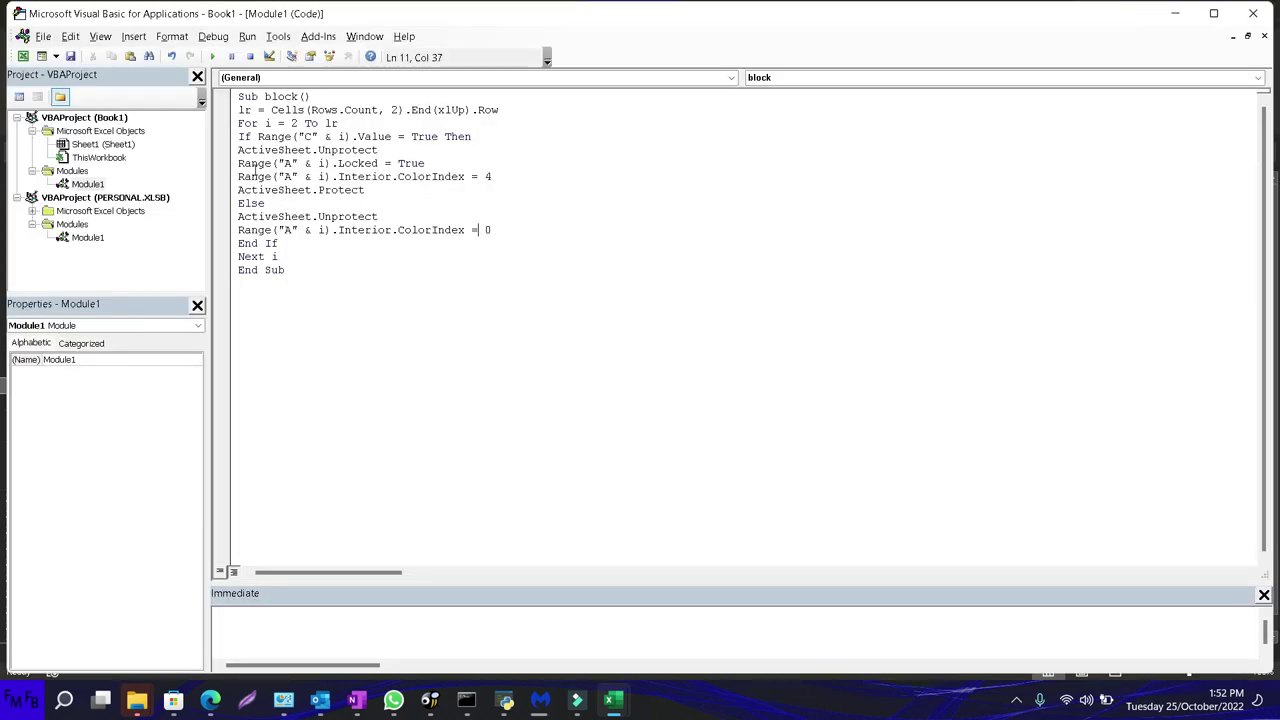
click(240, 163)
text(Acti)
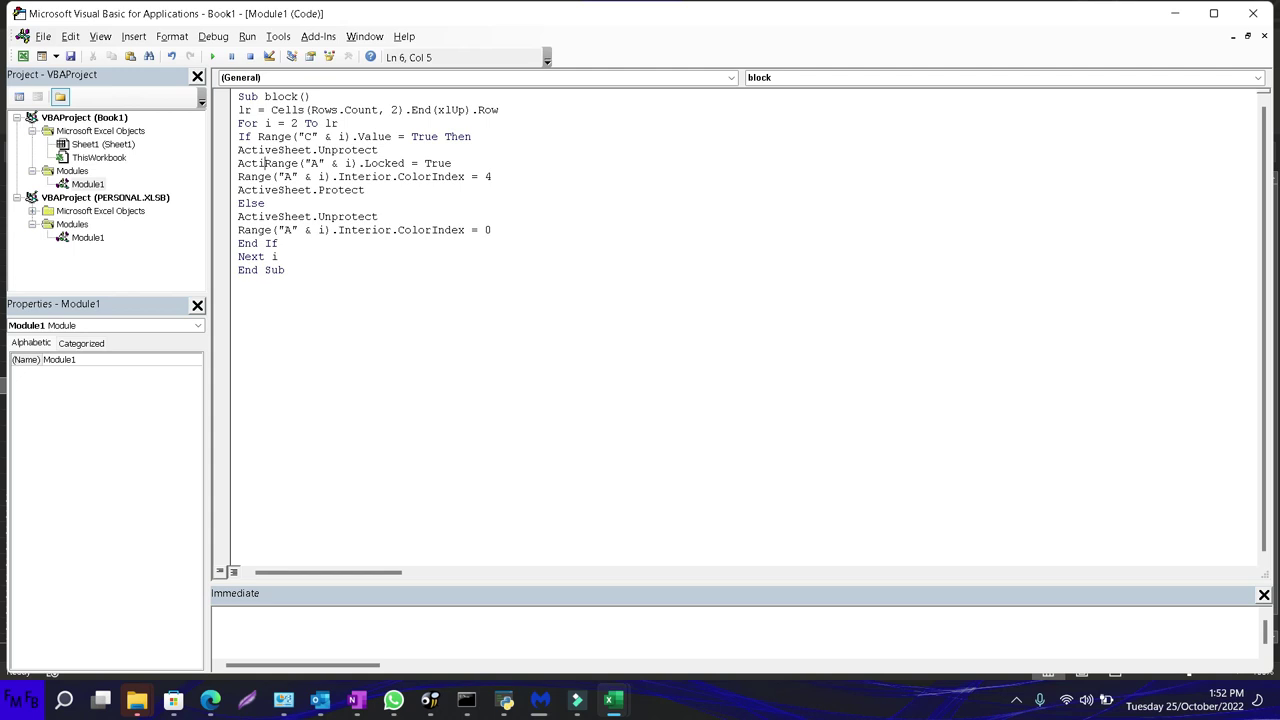
text(vesheet.)
key(shift+Home)
key(ctrl+c)
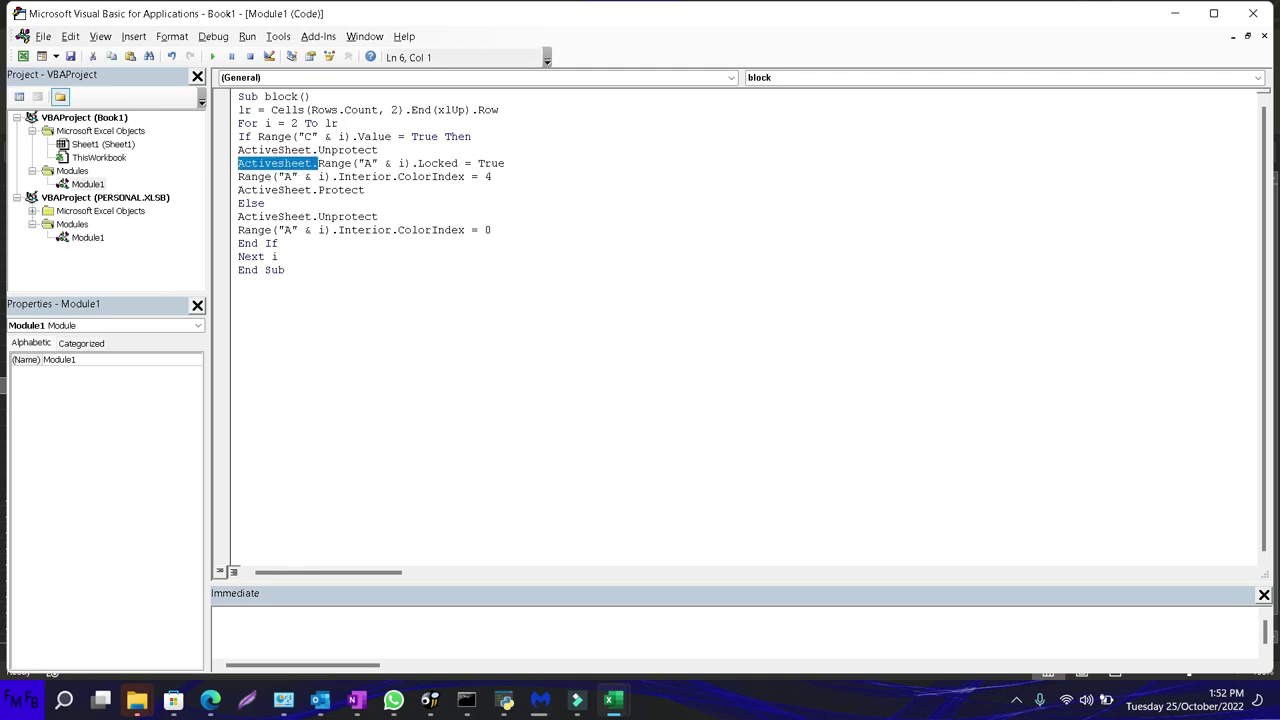
click(238, 176)
key(ctrl+v)
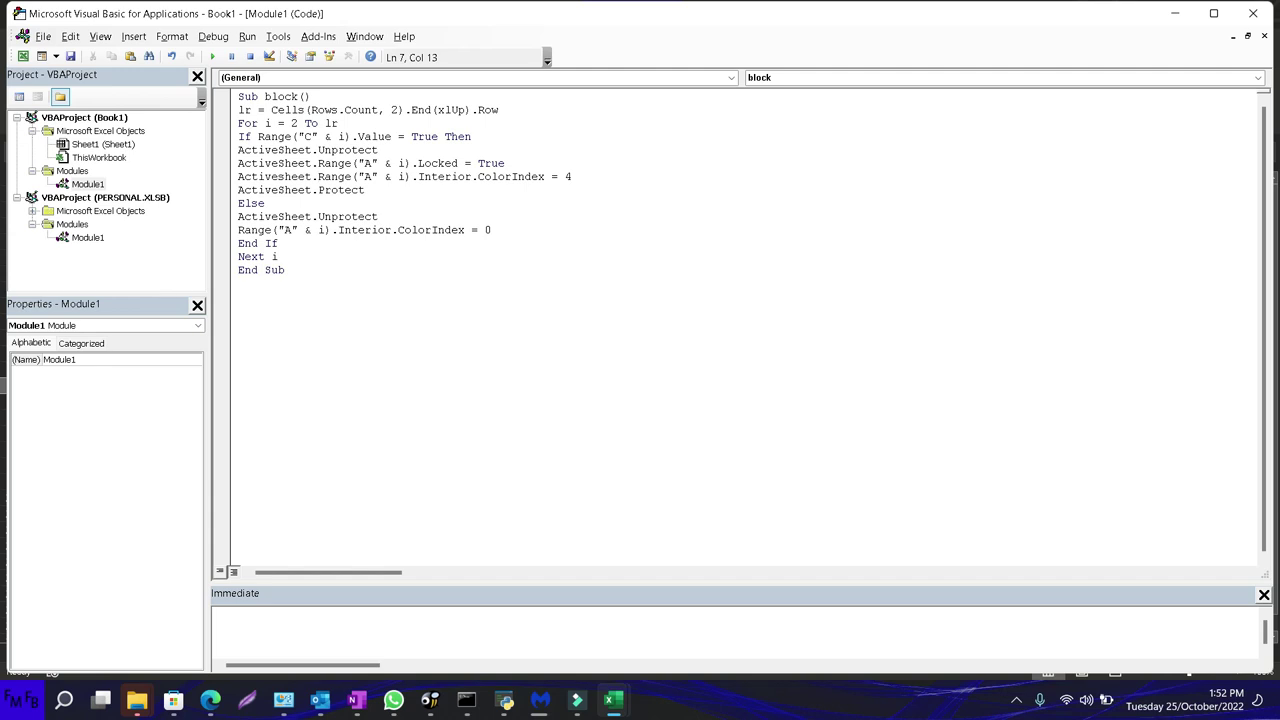
click(318, 230)
key(ctrl+v)
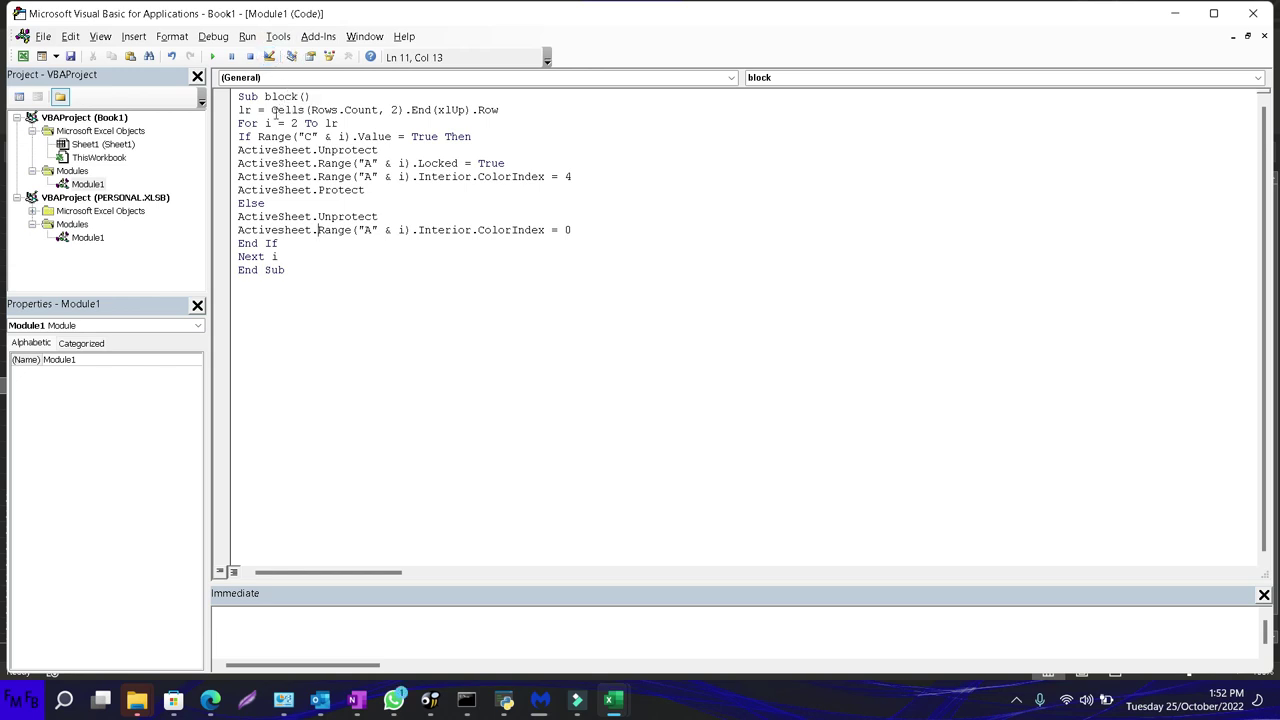
Set a breakpoint on the For loop line and step through block with F8
click(221, 123)
key(F8)
key(F8)
key(F8)
mouse_move(247, 112)
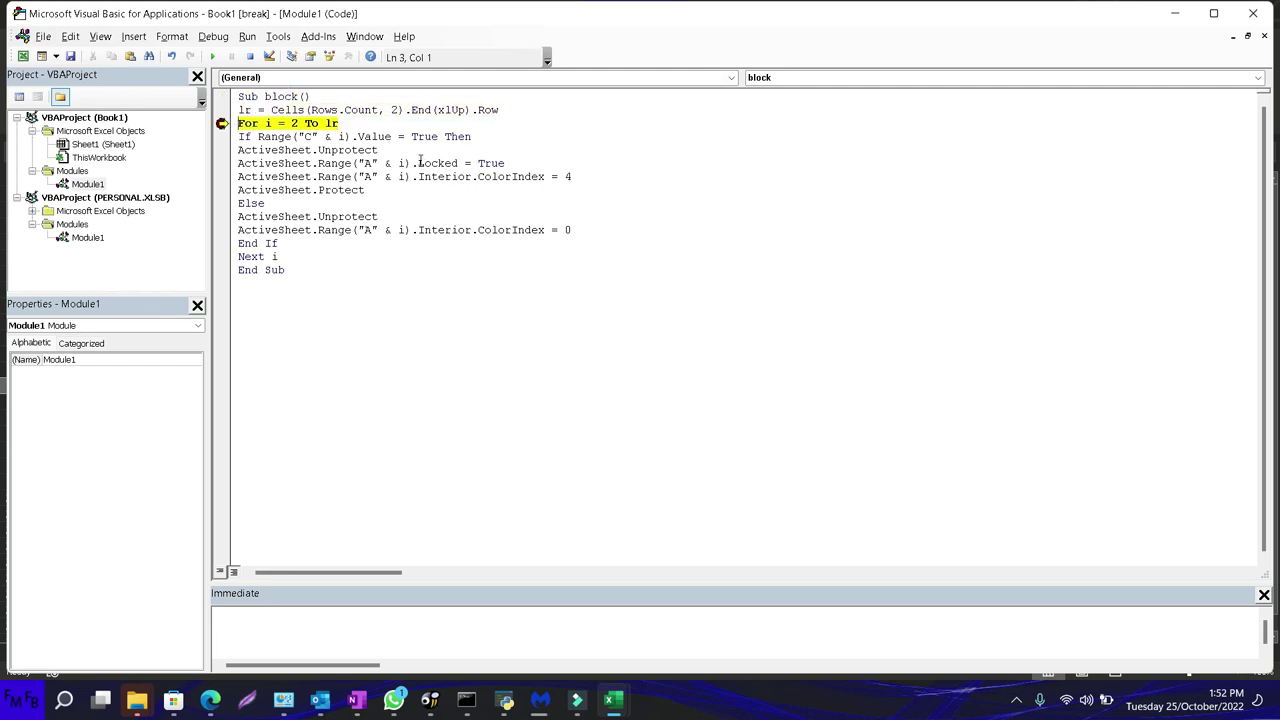
key(alt+F11)
key(alt+Tab)
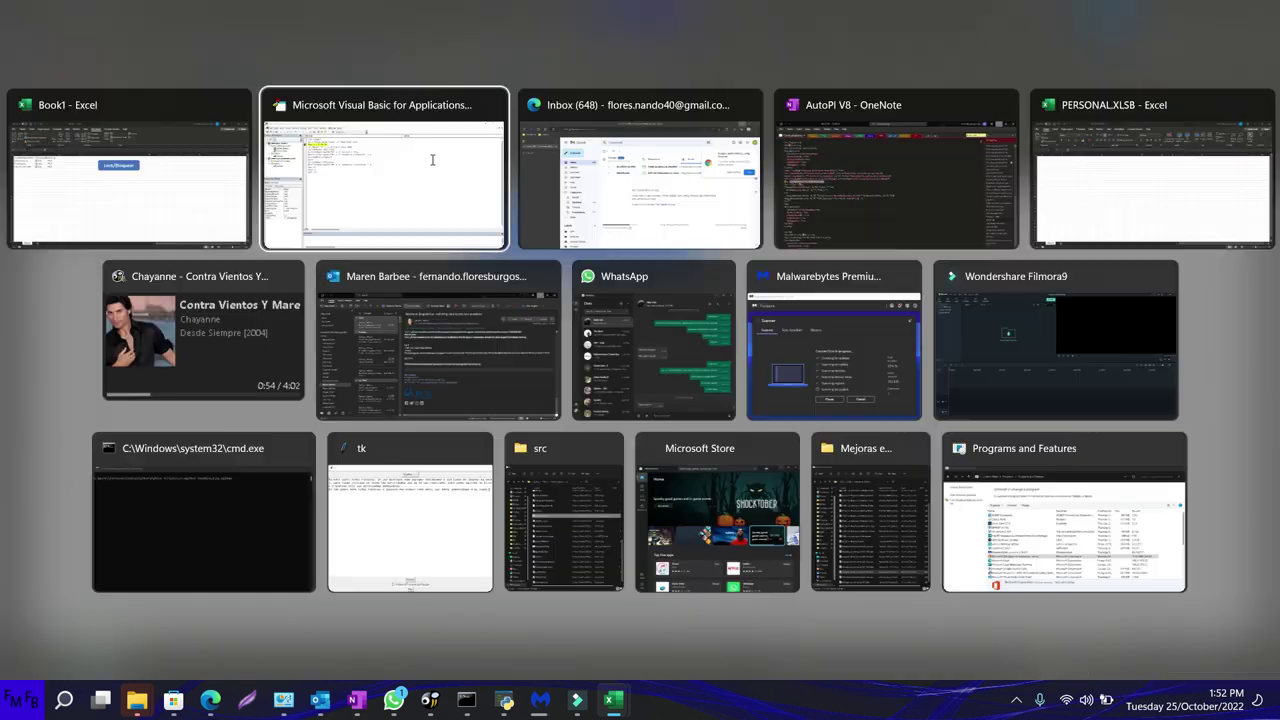
Change Cells(Rows.Count, 2) to column 1, reset, and step through the loop again
click(398, 110)
key(BackSpace)
text(1)
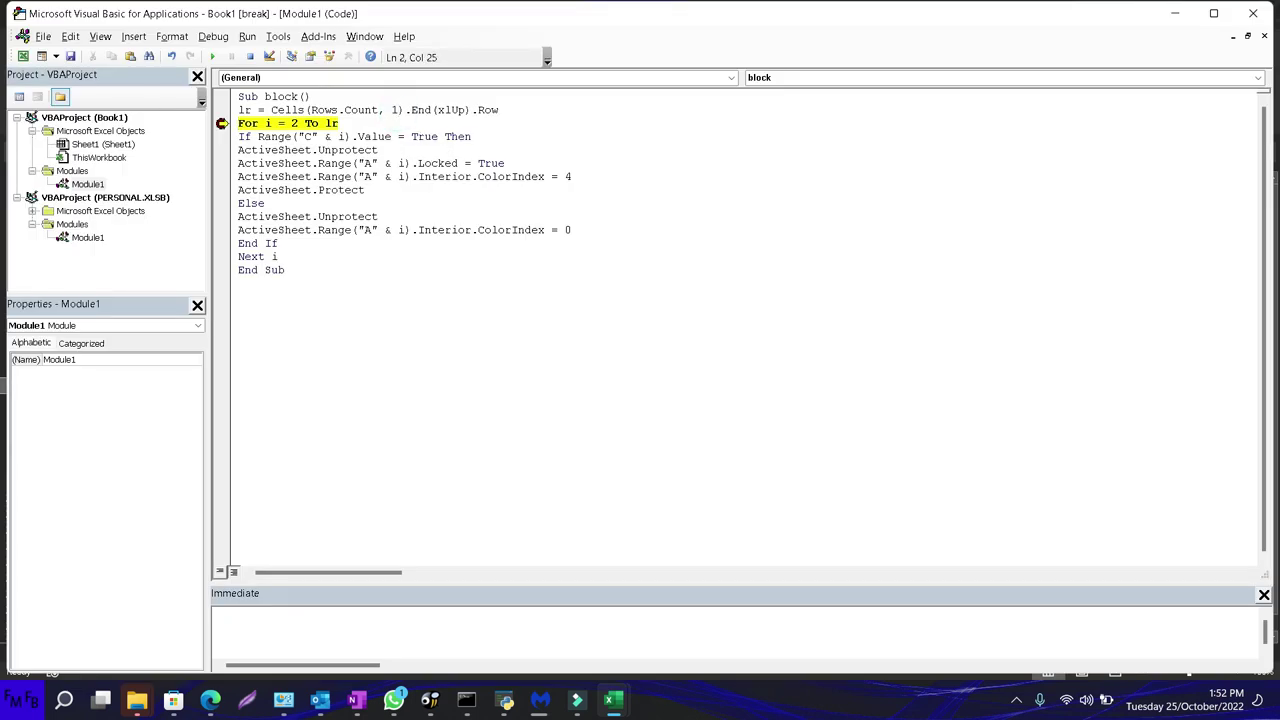
click(250, 57)
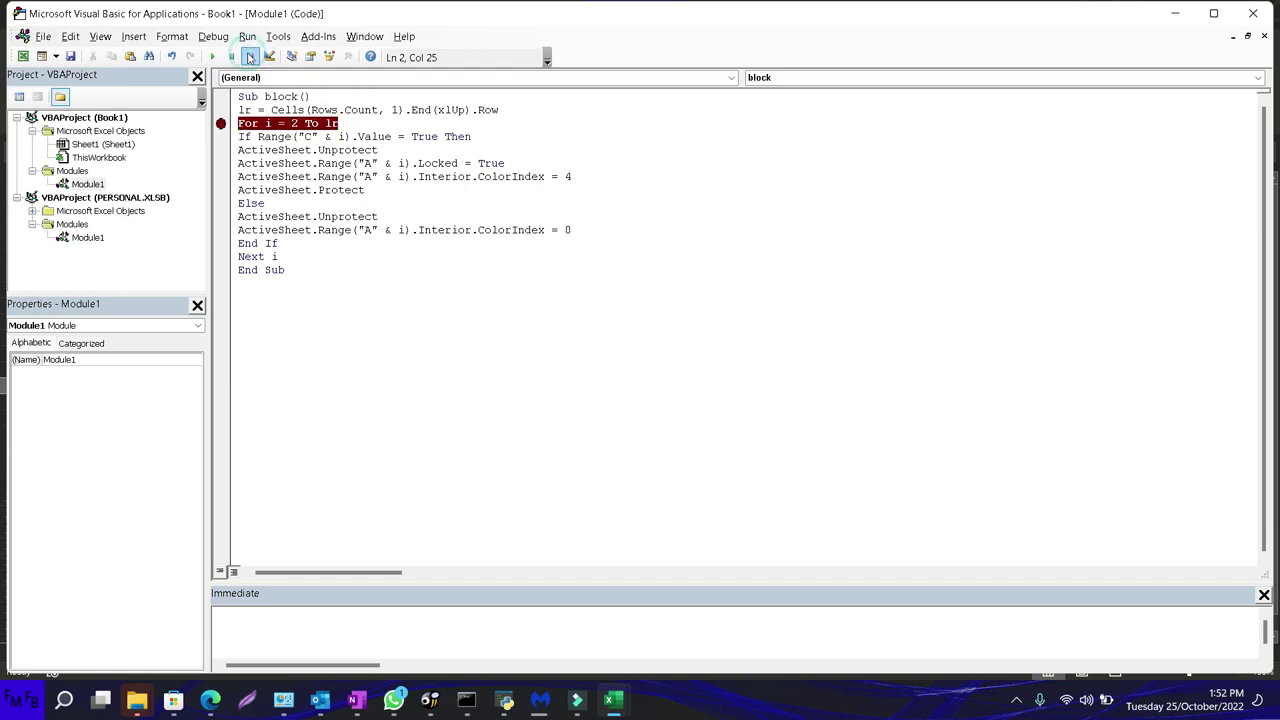
key(F8)
key(F8)
key(F8)
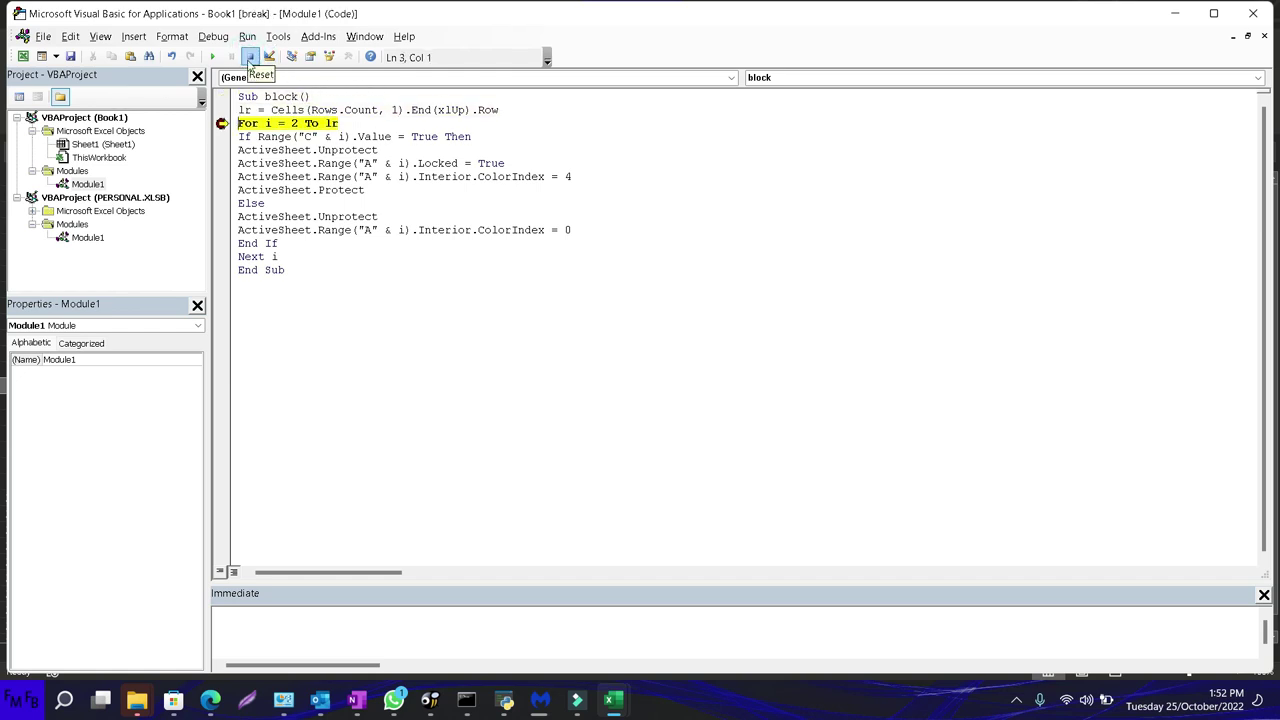
key(F8)
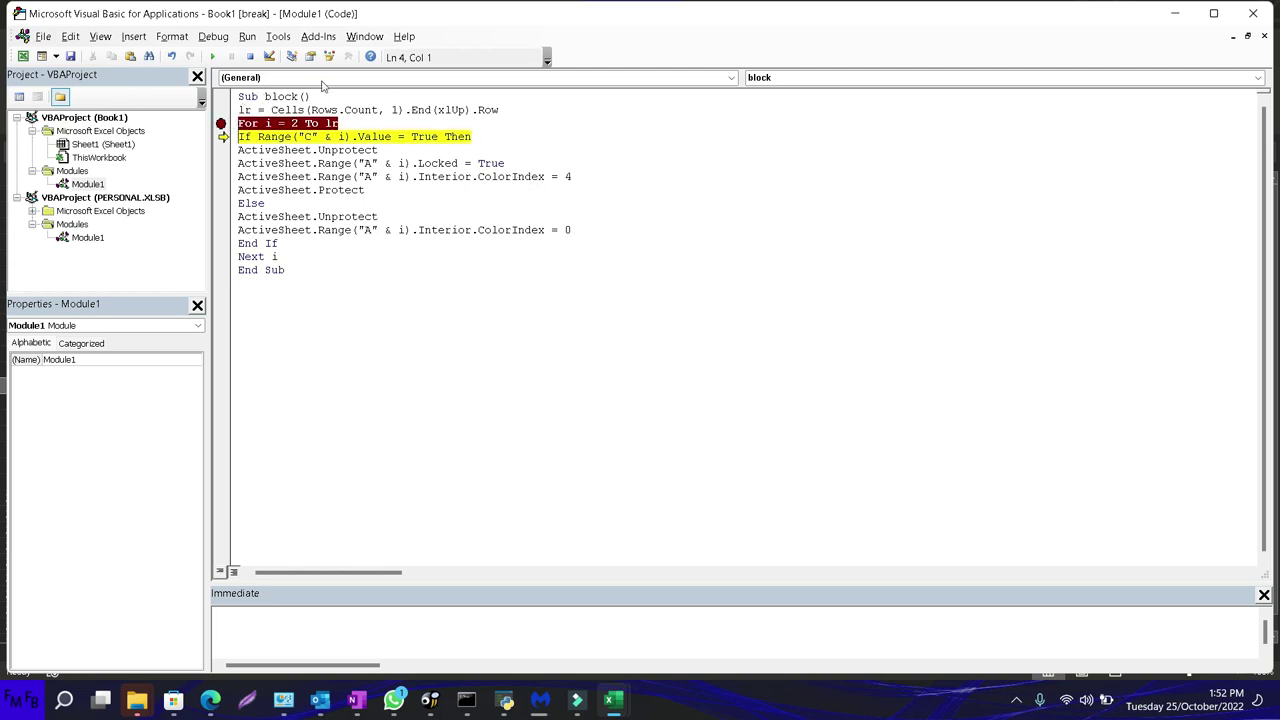
key(F8)
key(F8)
key(F8)
key(F8)
key(F8)
key(F8)
key(F8)
key(F8)
key(F8)
key(F8)
key(F8)
key(F8)
key(F8)
key(F8)
key(F8)
key(F8)
key(F8)
key(F8)
key(F8)
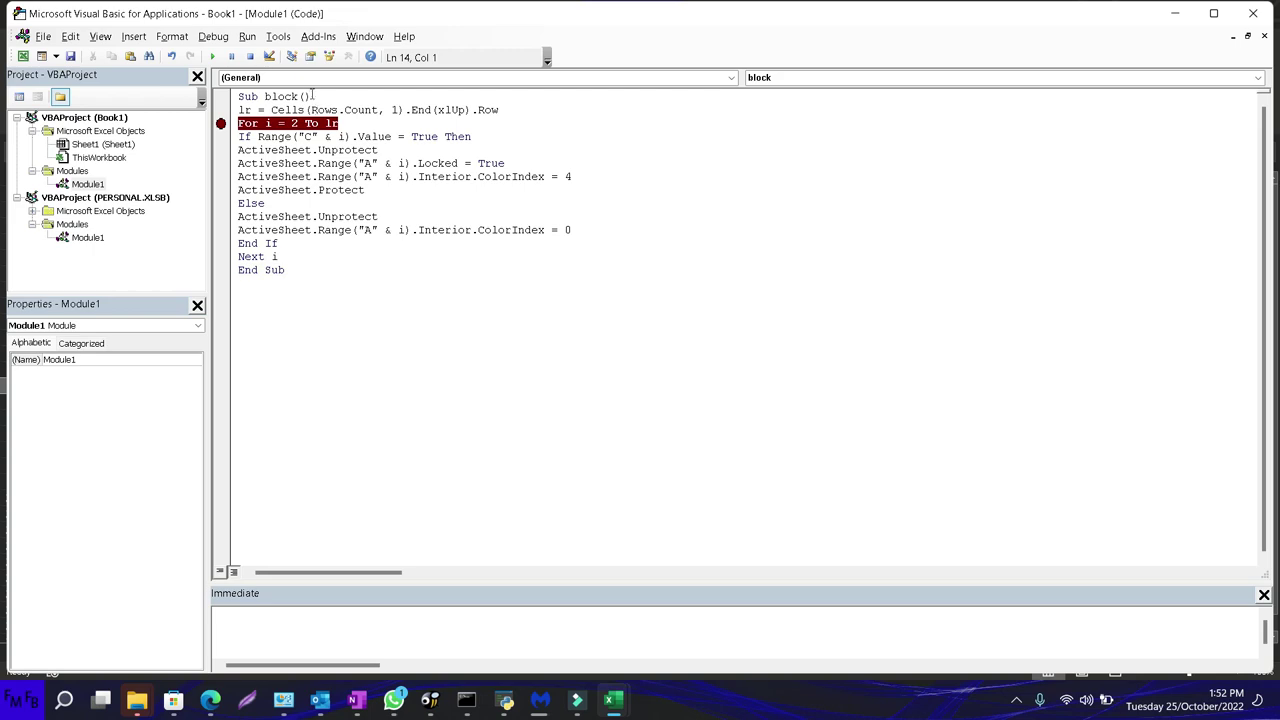
Try unchecking Paint the fence on the protected sheet, dismiss the warning, and return to VBA
key(alt+F11)
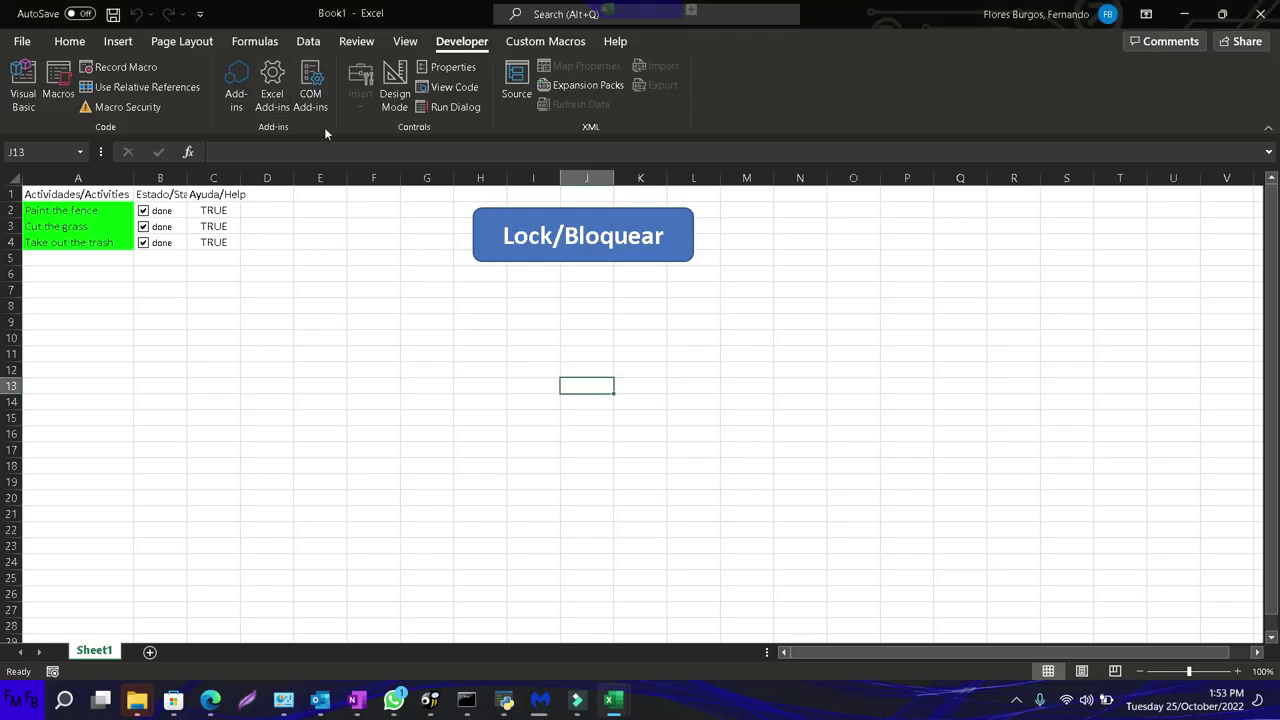
click(145, 212)
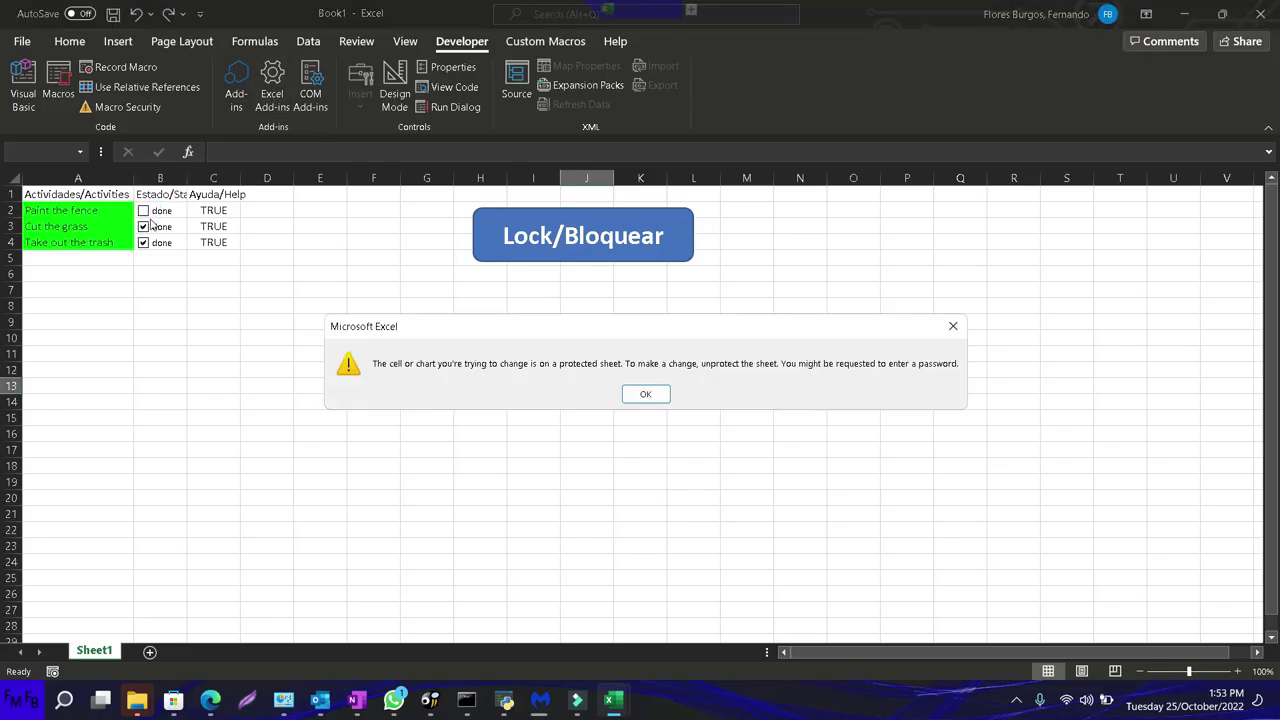
click(625, 394)
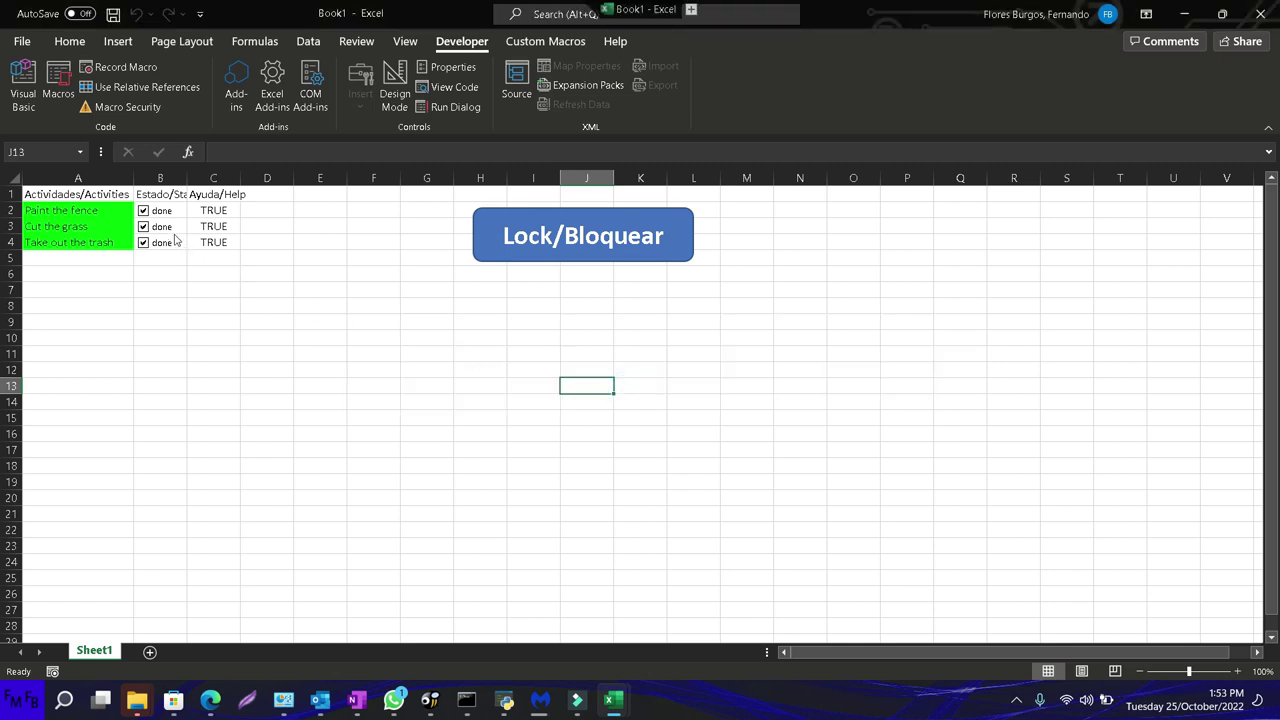
key(alt+F11)
key(alt+F11)
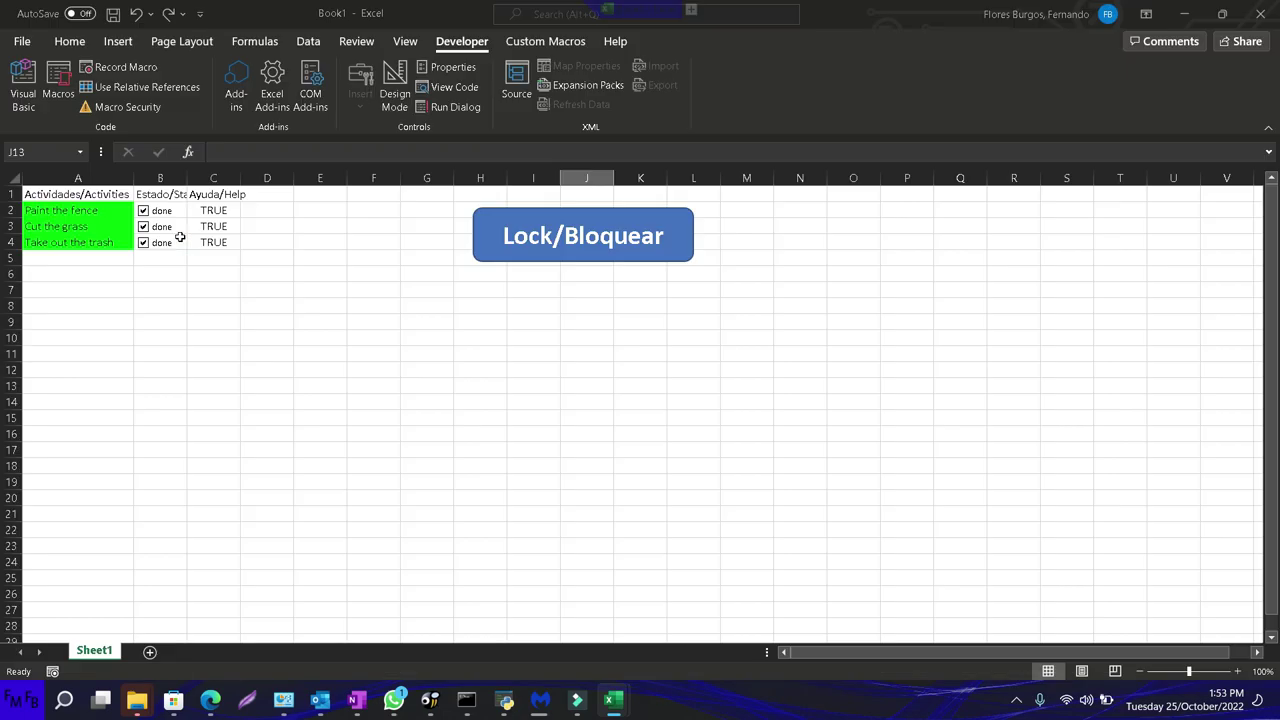
key(alt+Tab)
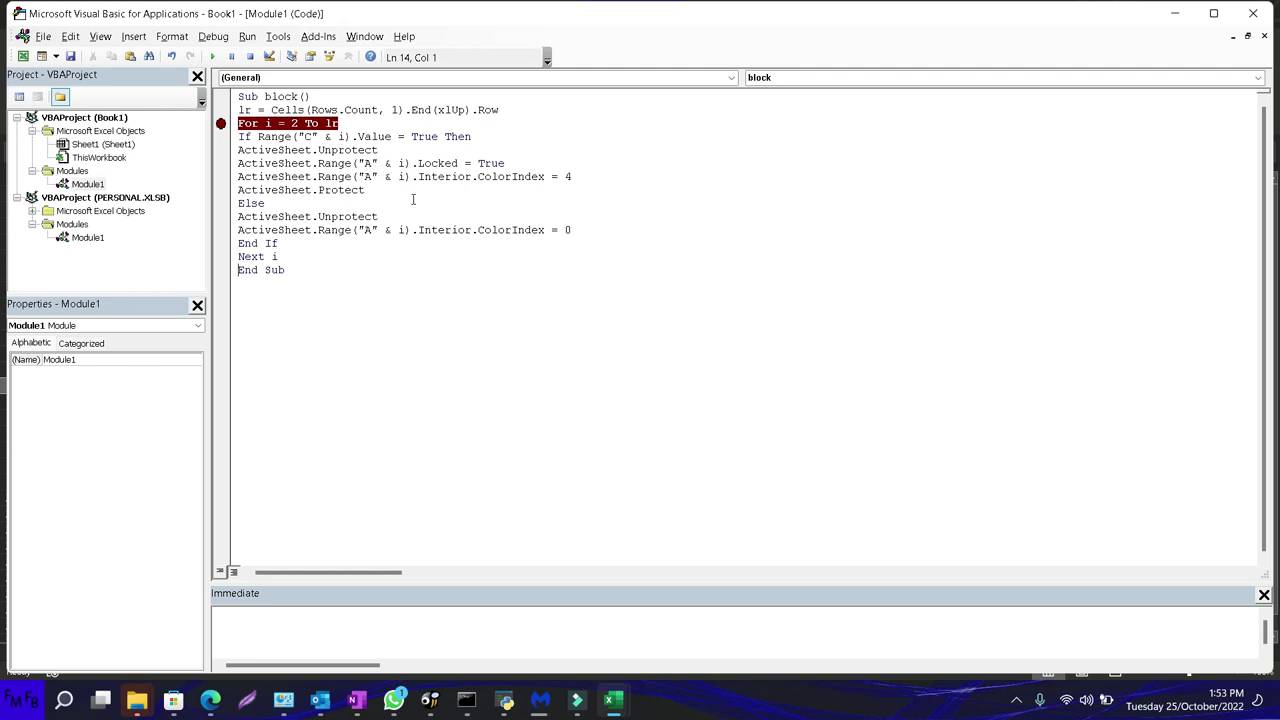
Write Sub desproteger() containing ActiveSheet.Unprotect below the block macro, then return to Excel
click(292, 269)
text(sub desp)
text(roteger)
key(Return)
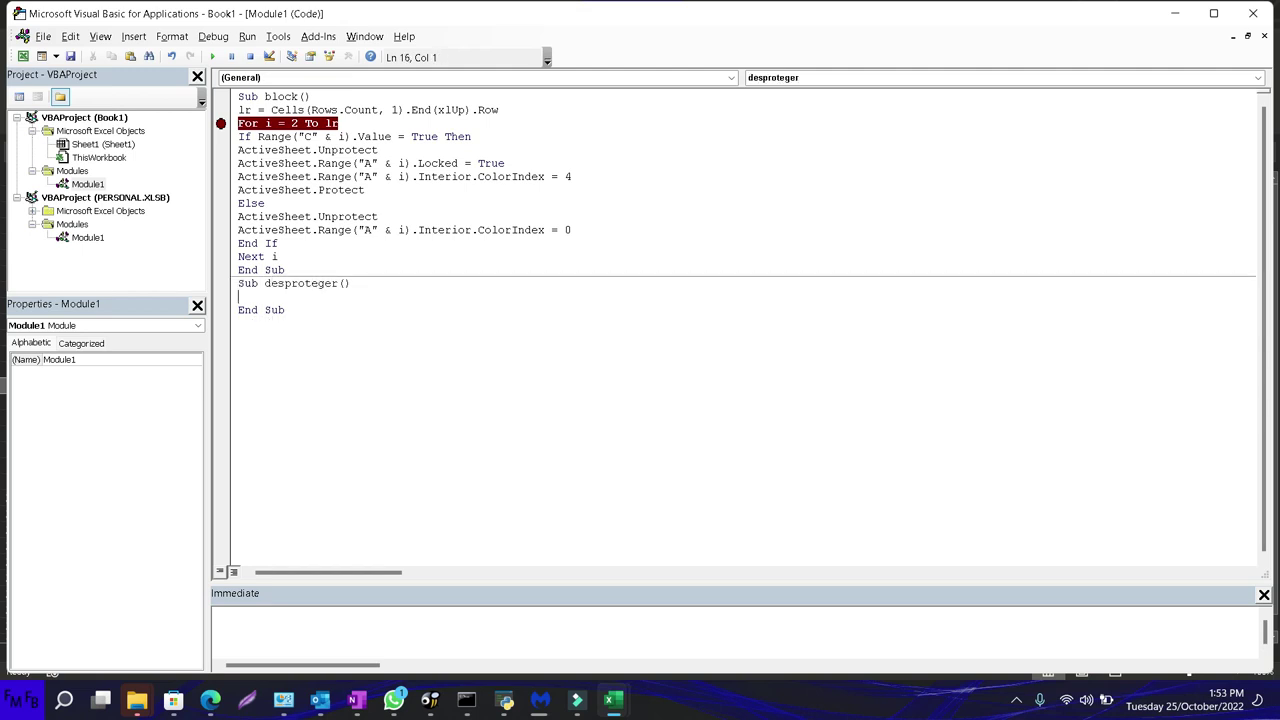
text(activ)
text(esheet.un)
text(protect)
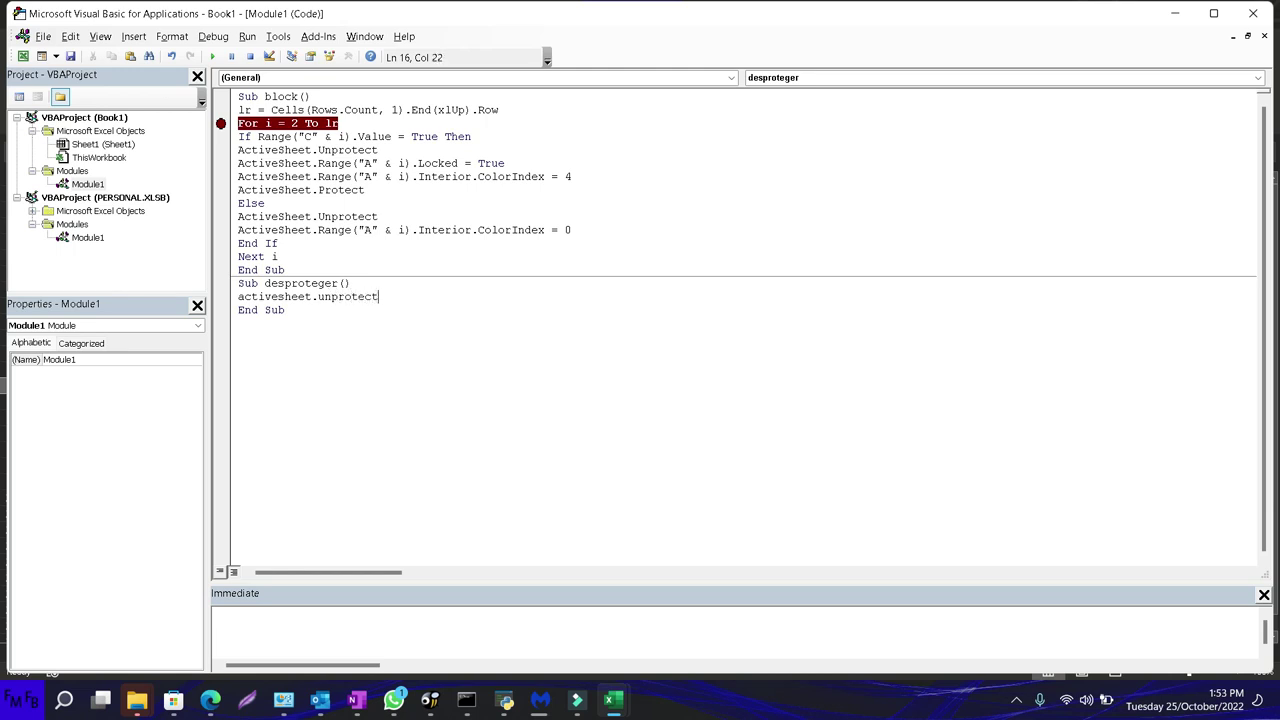
key(Return)
key(BackSpace)
key(alt+F11)
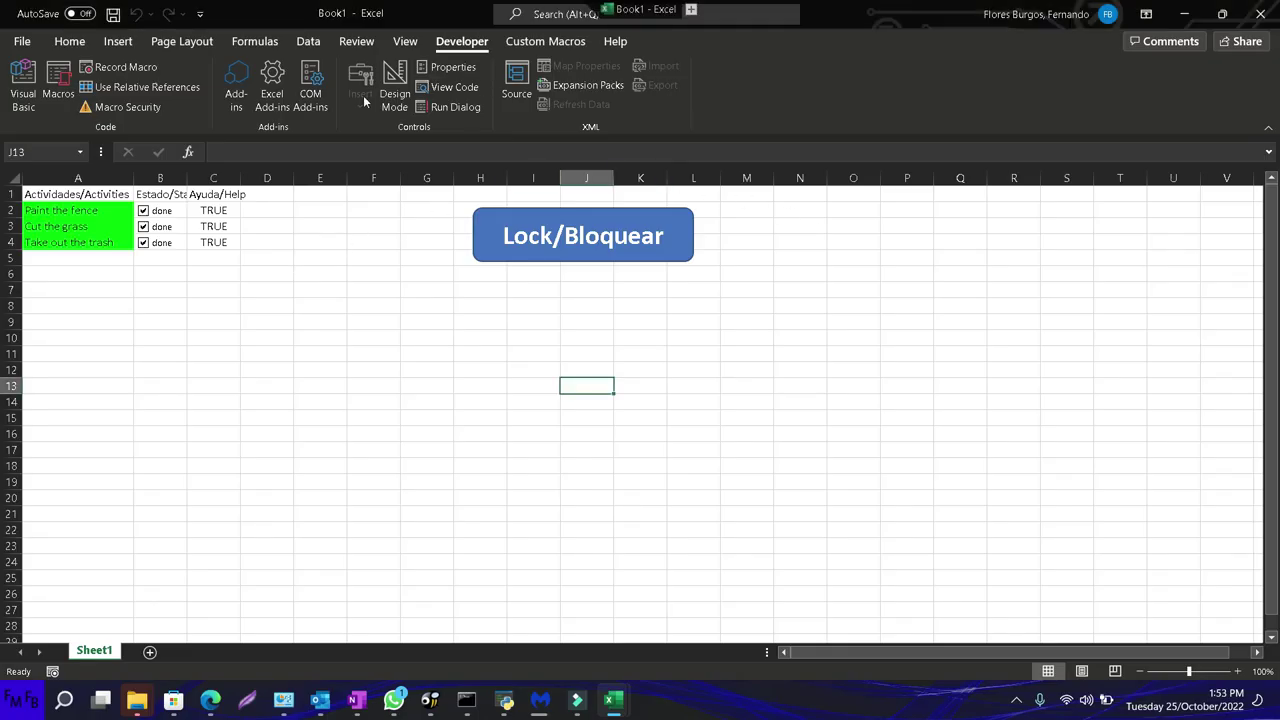
Unprotect the worksheet from the Review ribbon
click(112, 44)
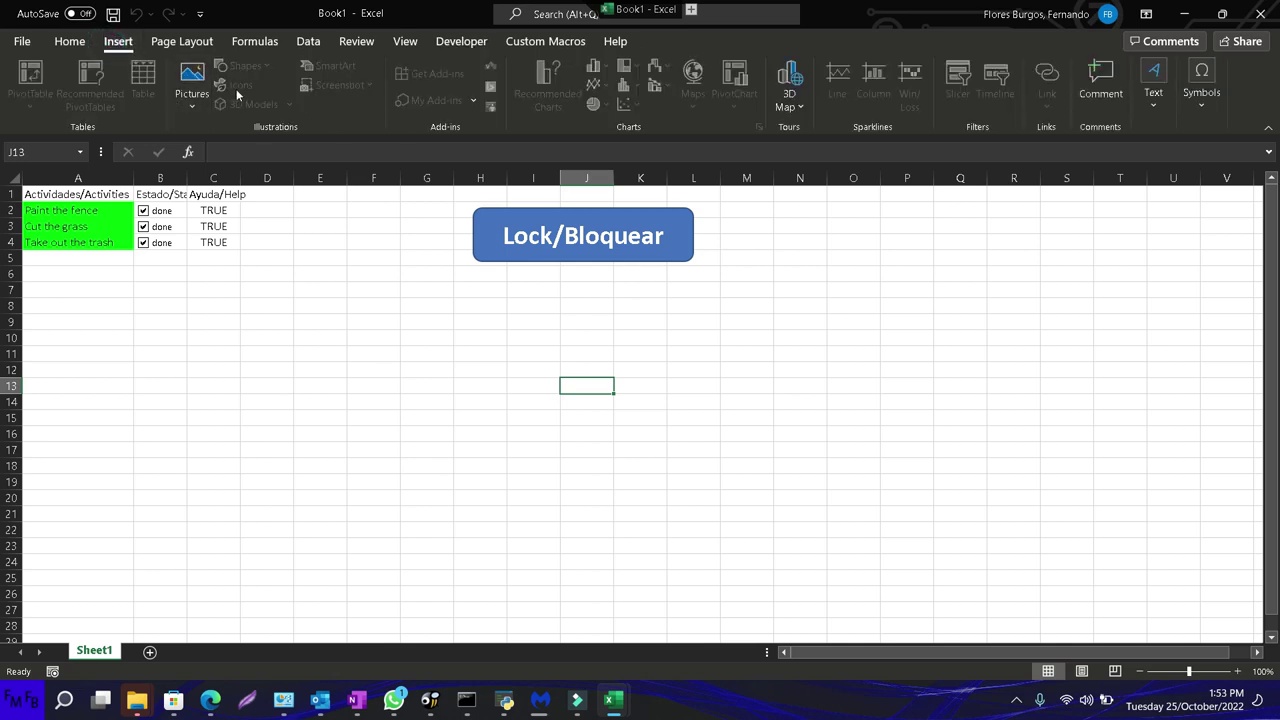
click(351, 272)
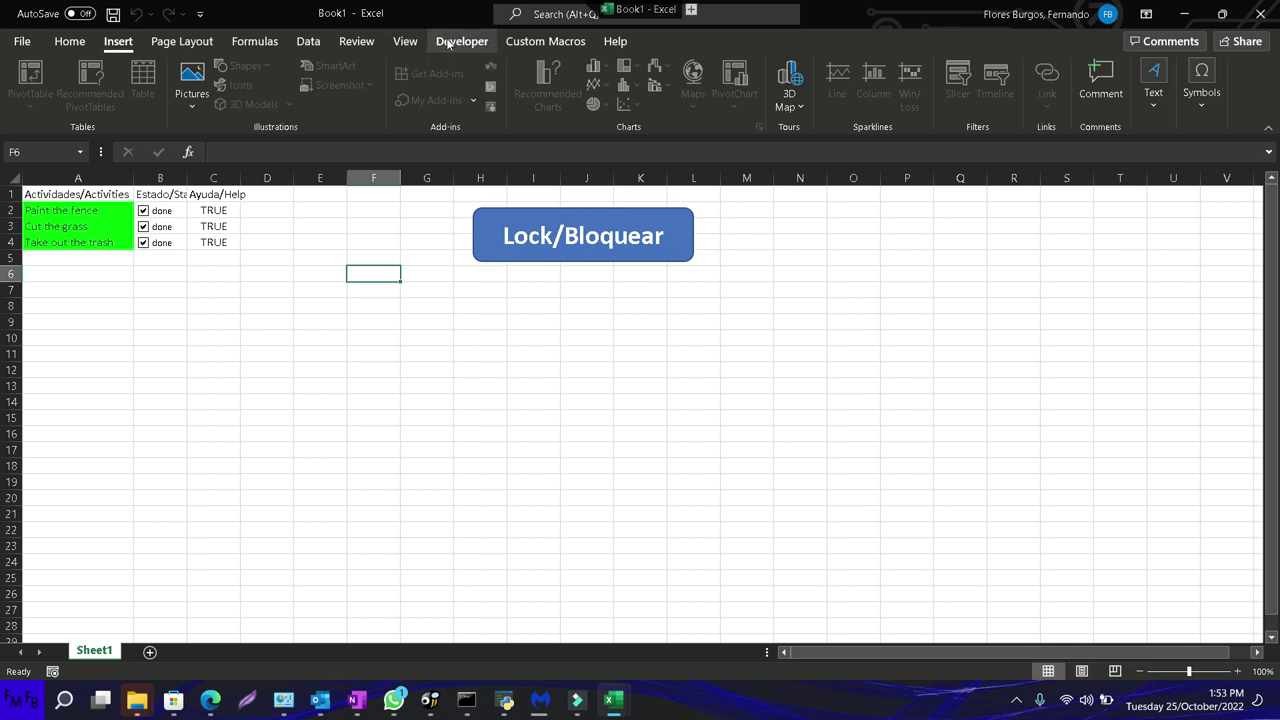
click(362, 43)
click(649, 85)
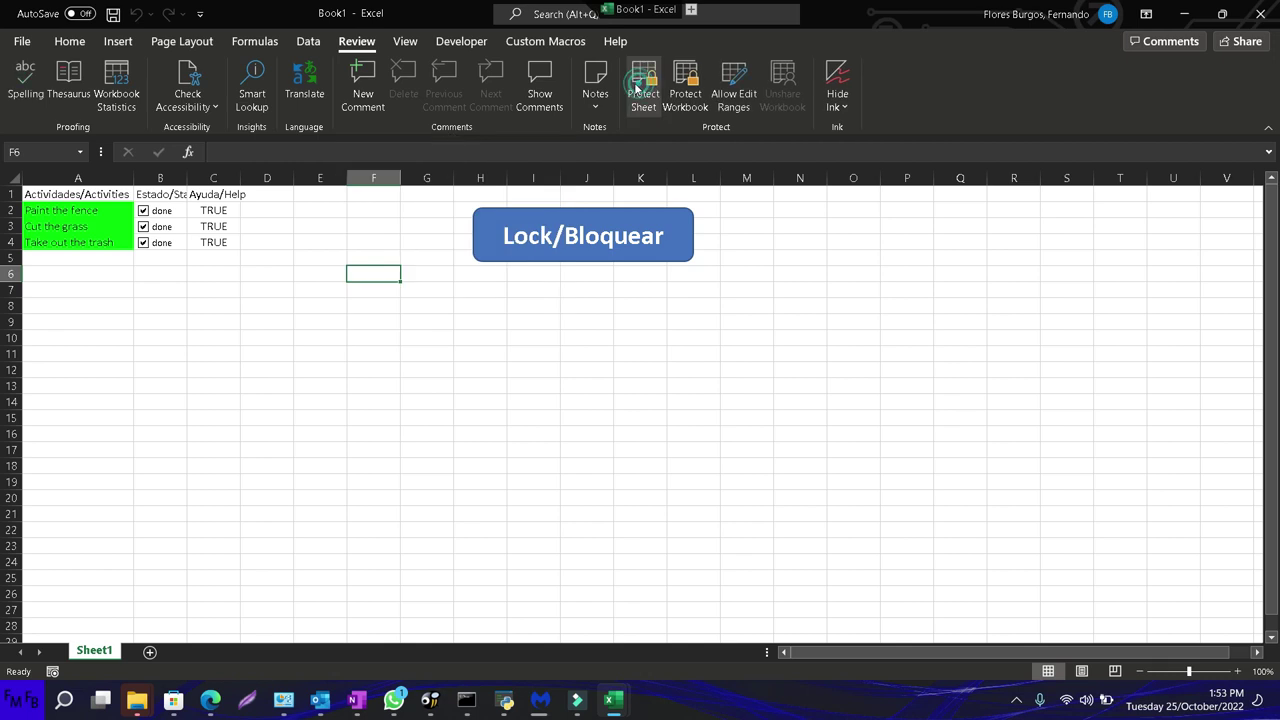
Draw a rounded rectangle below the Lock/Bloquear button
click(122, 42)
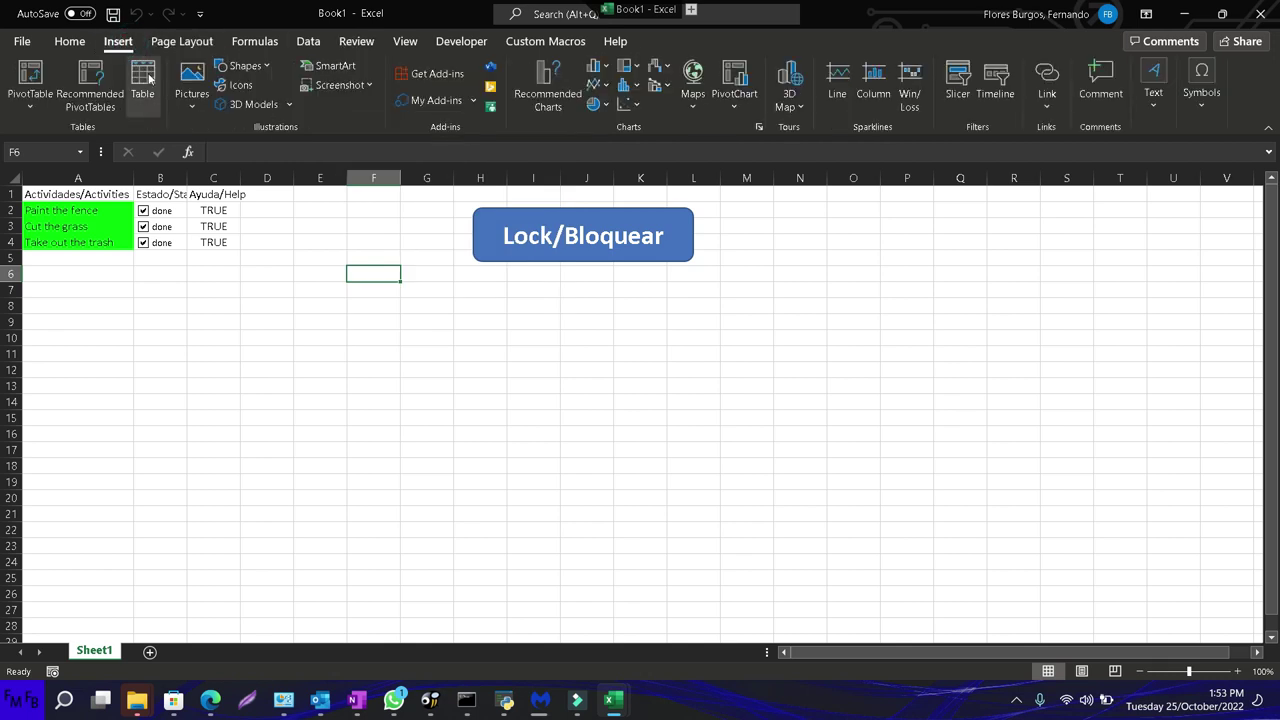
click(268, 67)
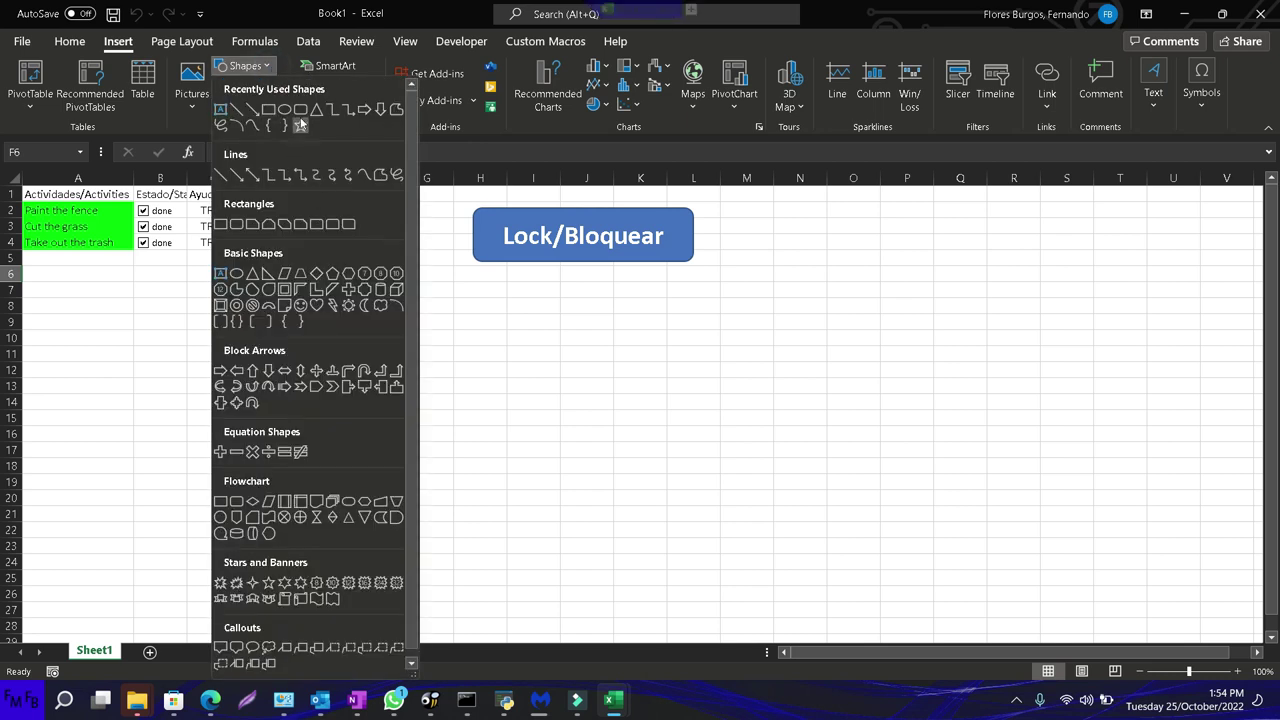
click(300, 110)
drag(480, 281, 687, 329)
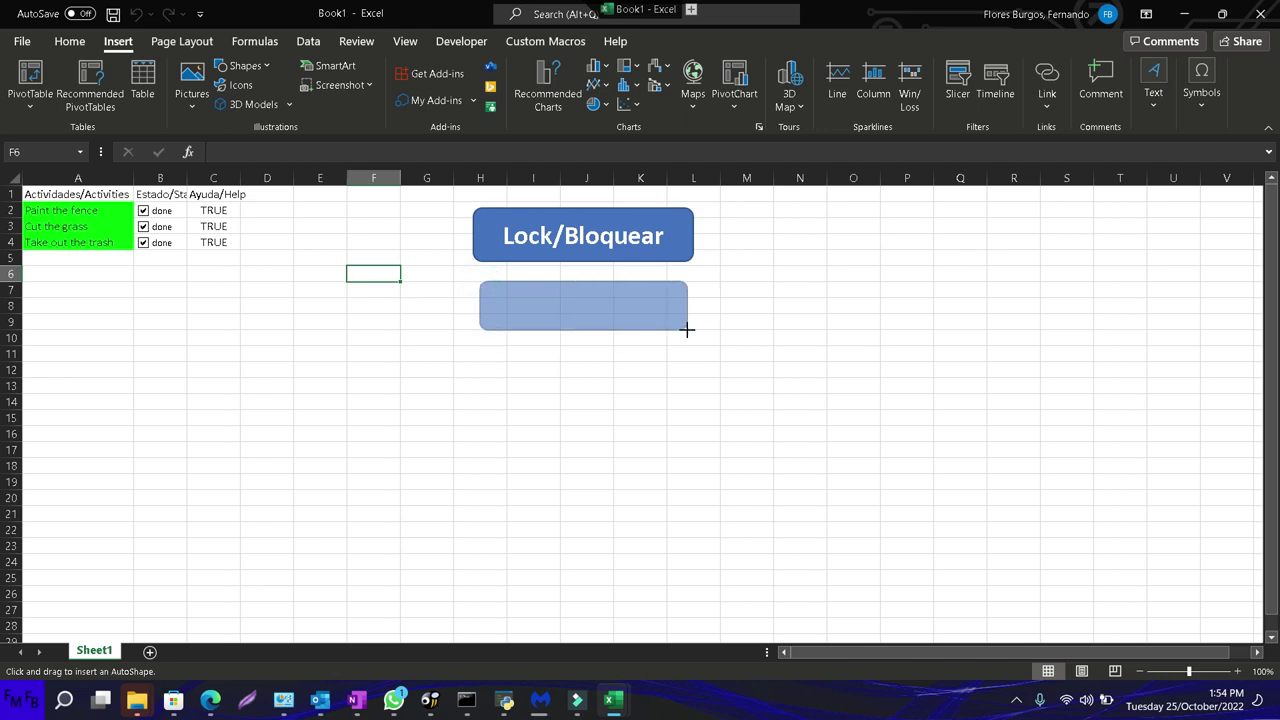
drag(687, 329, 689, 330)
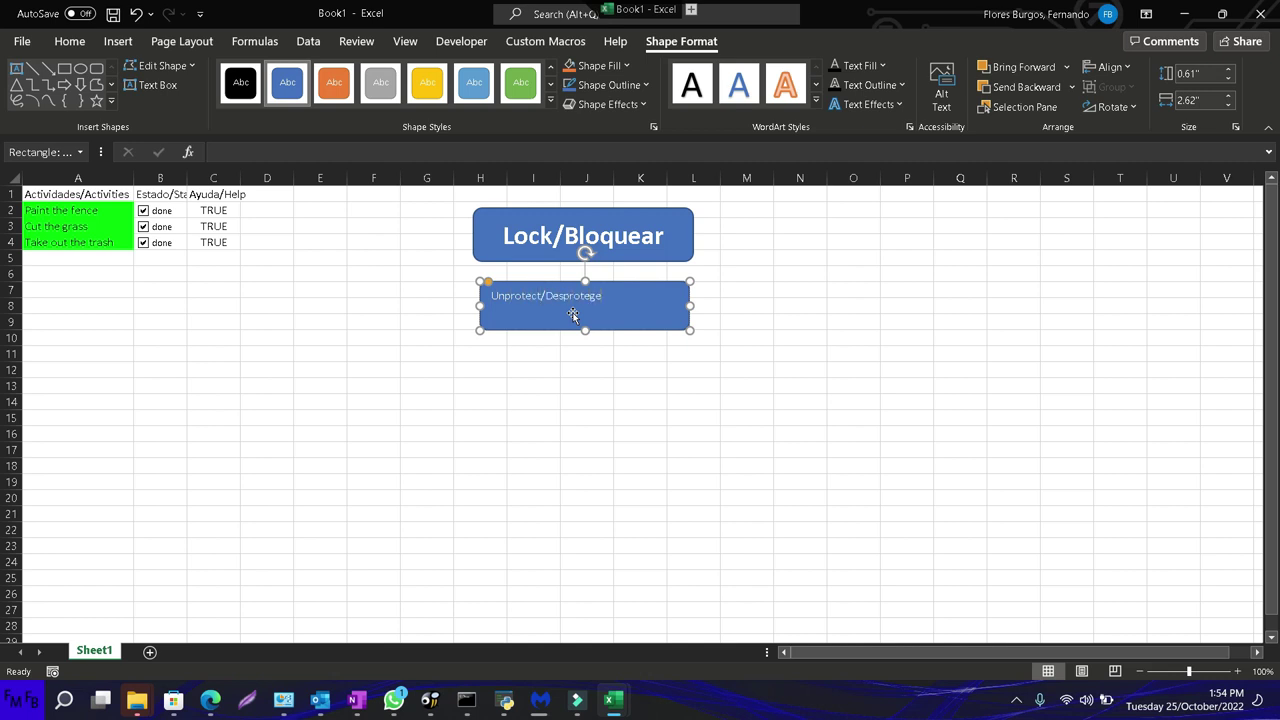
Make the Unprotect/Desproteger label bold 16 pt, centred horizontally and vertically
key(ctrl+a)
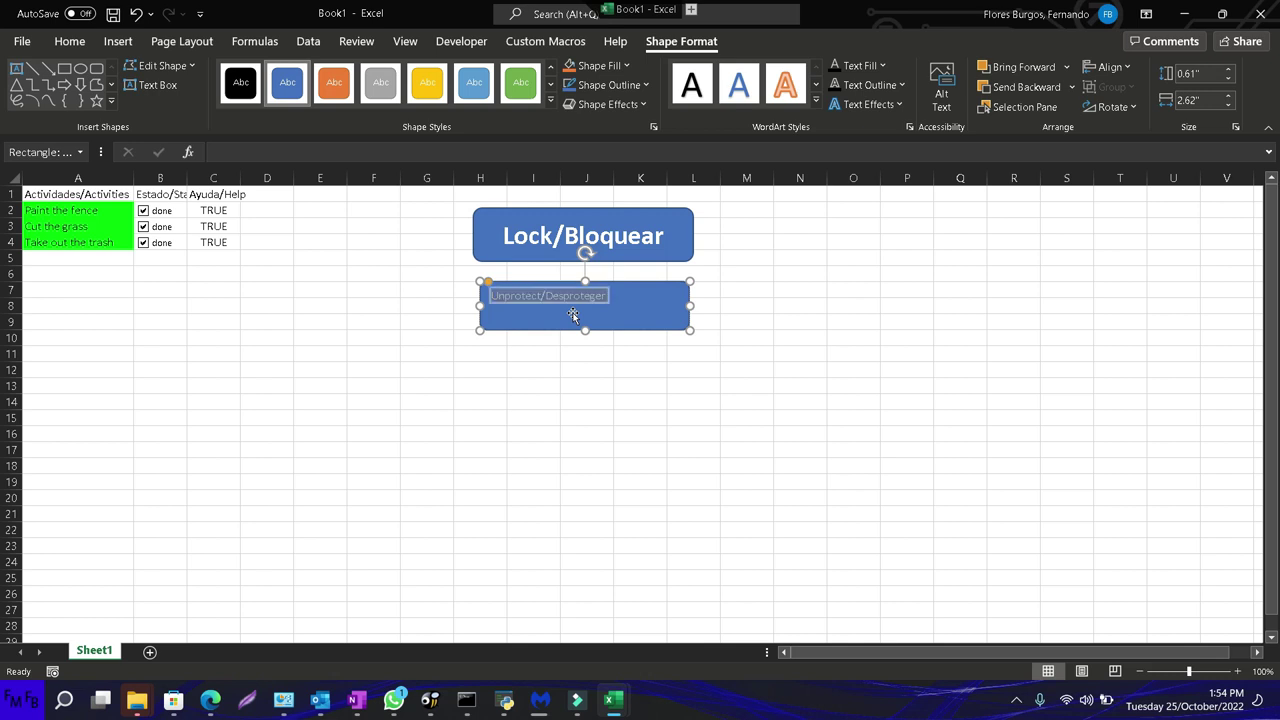
click(70, 44)
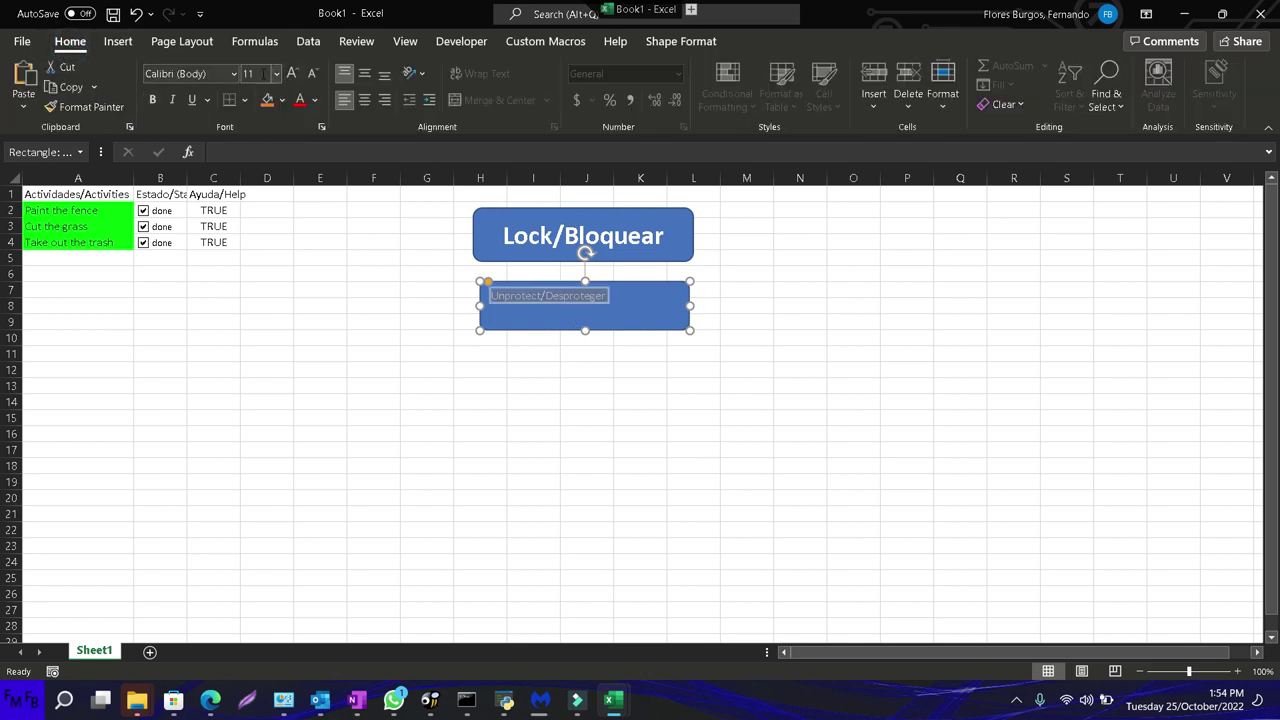
click(277, 73)
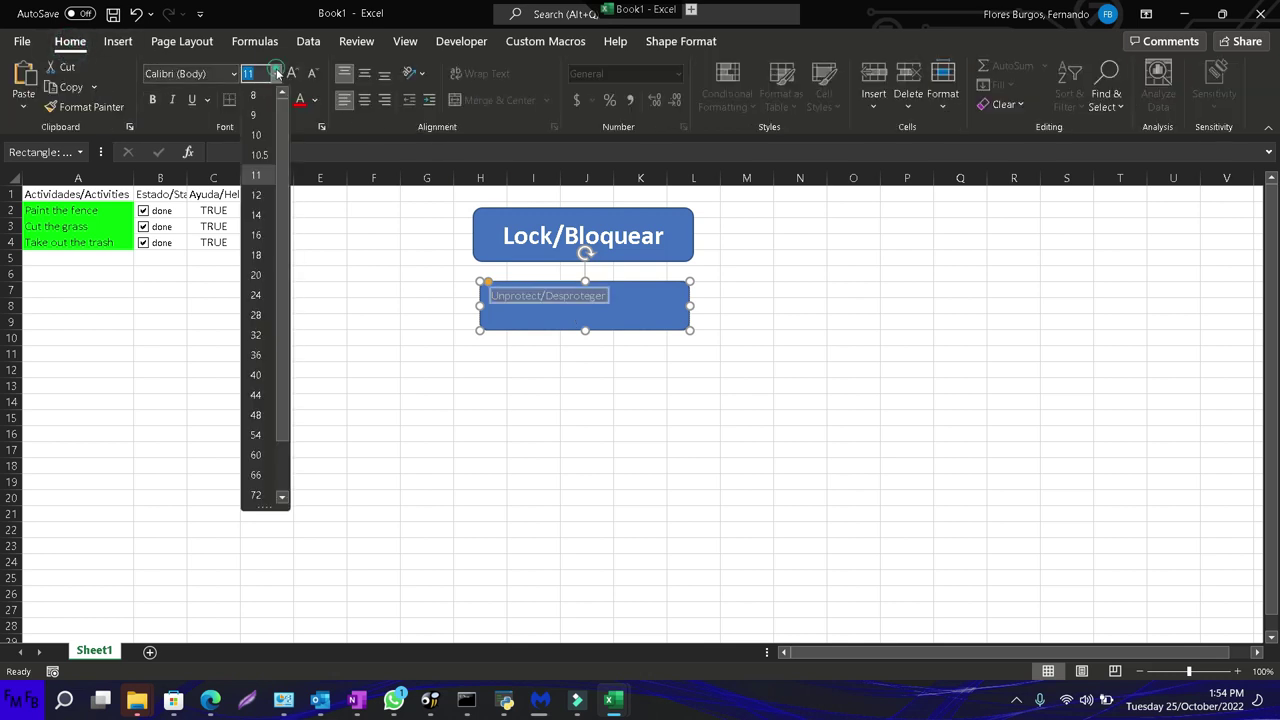
click(253, 262)
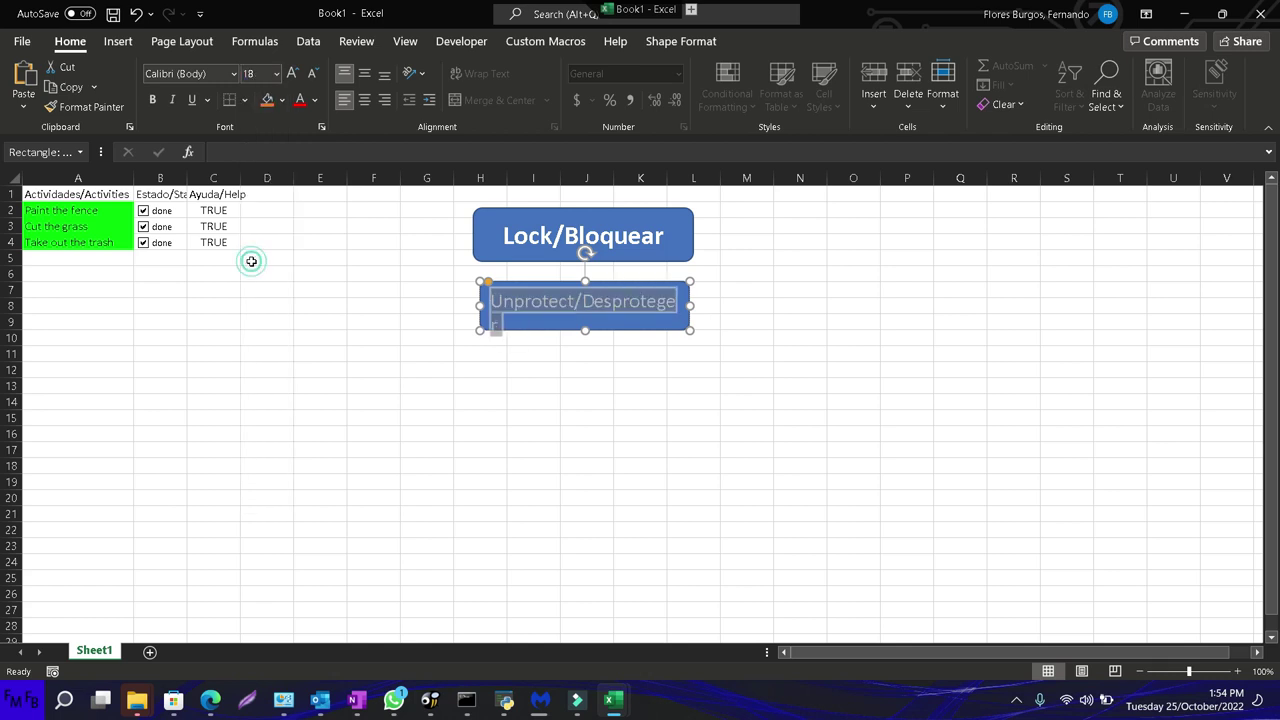
click(152, 99)
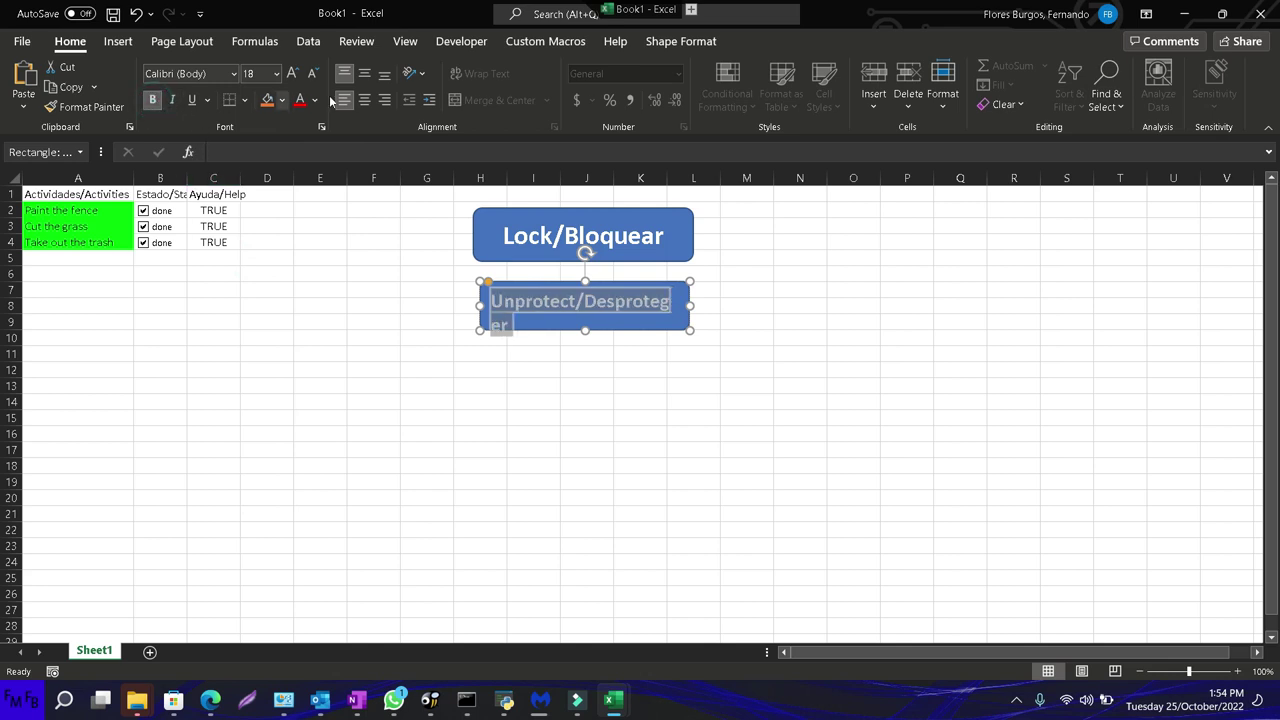
click(365, 100)
click(368, 76)
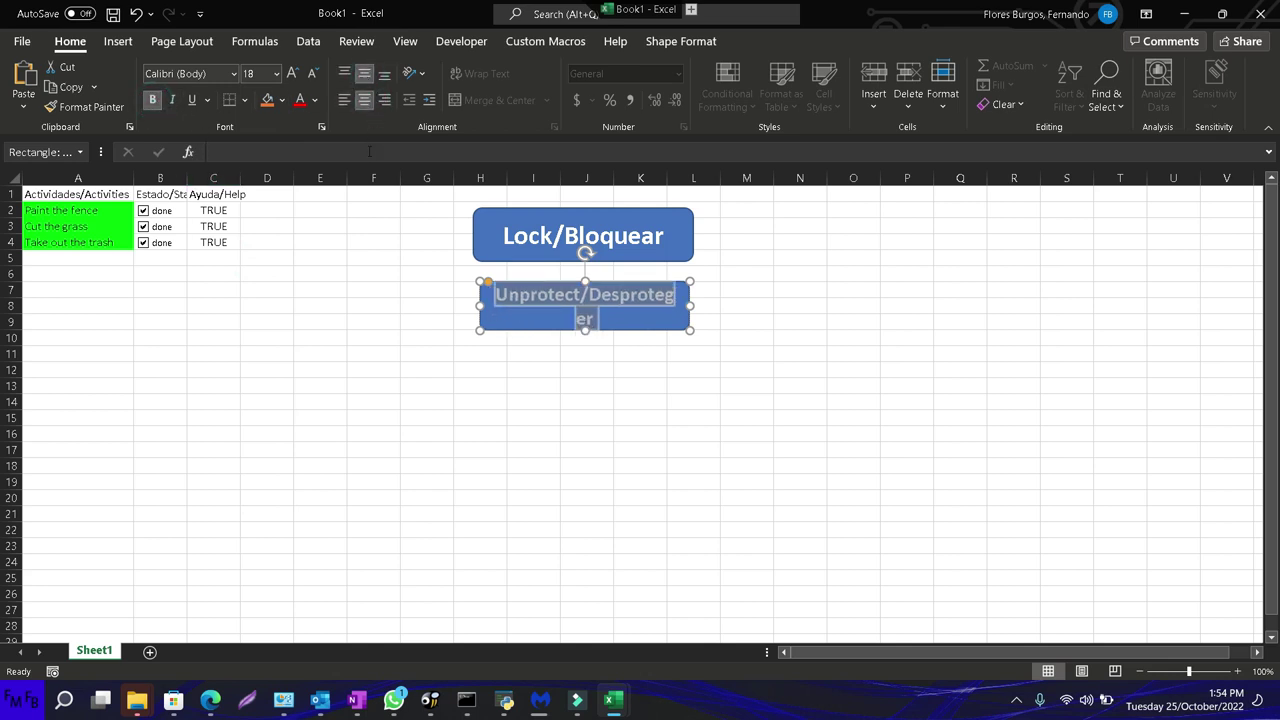
click(360, 105)
click(276, 73)
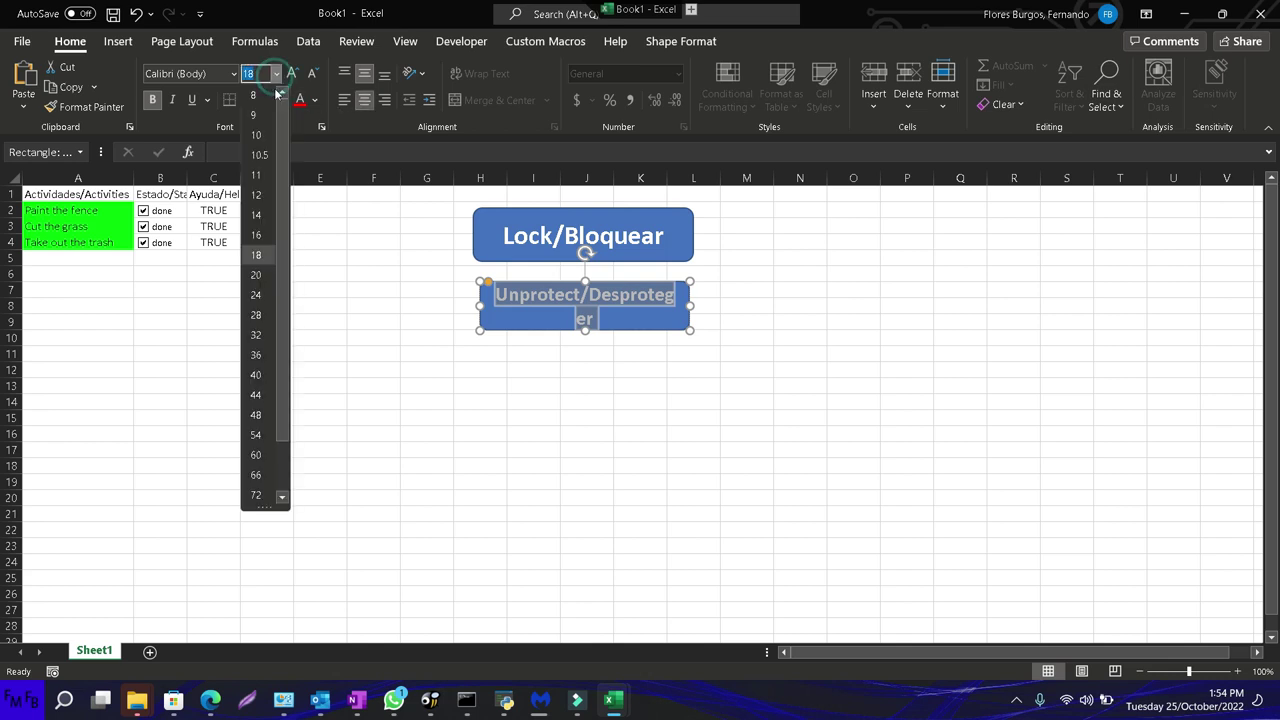
click(256, 252)
click(286, 297)
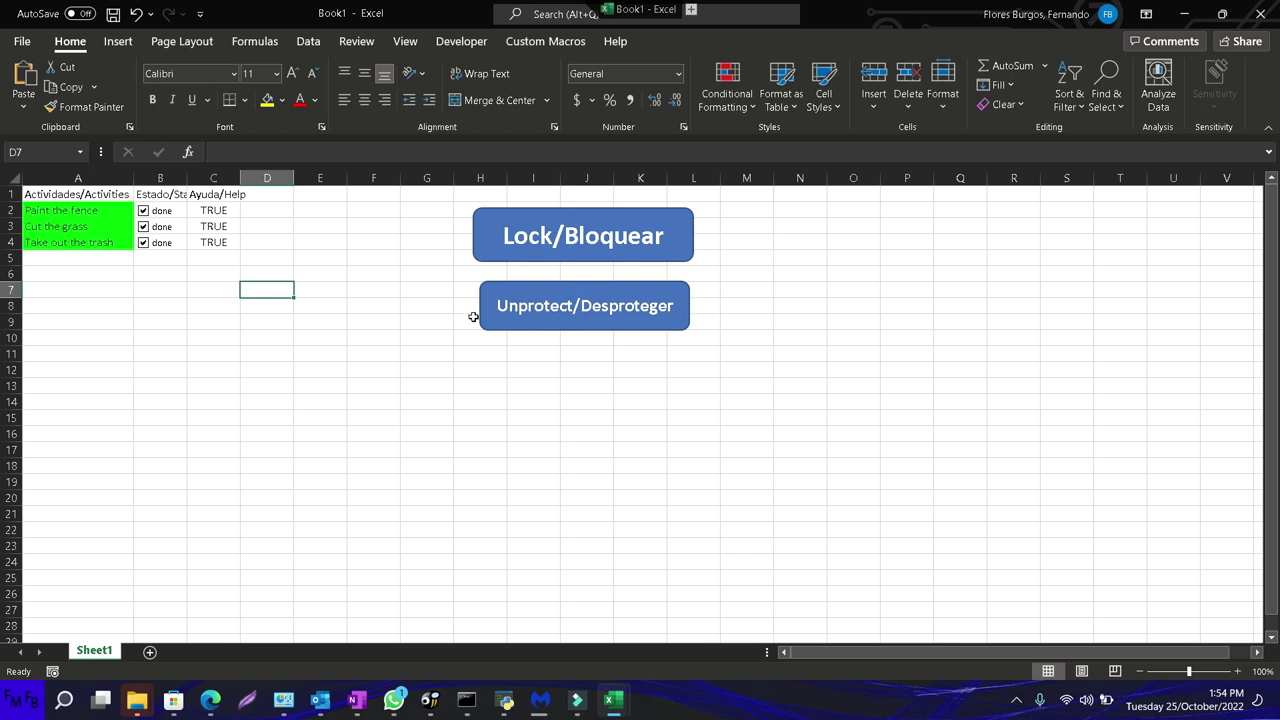
Assign the desproteger macro to the Unprotect/Desproteger shape
right_click(552, 297)
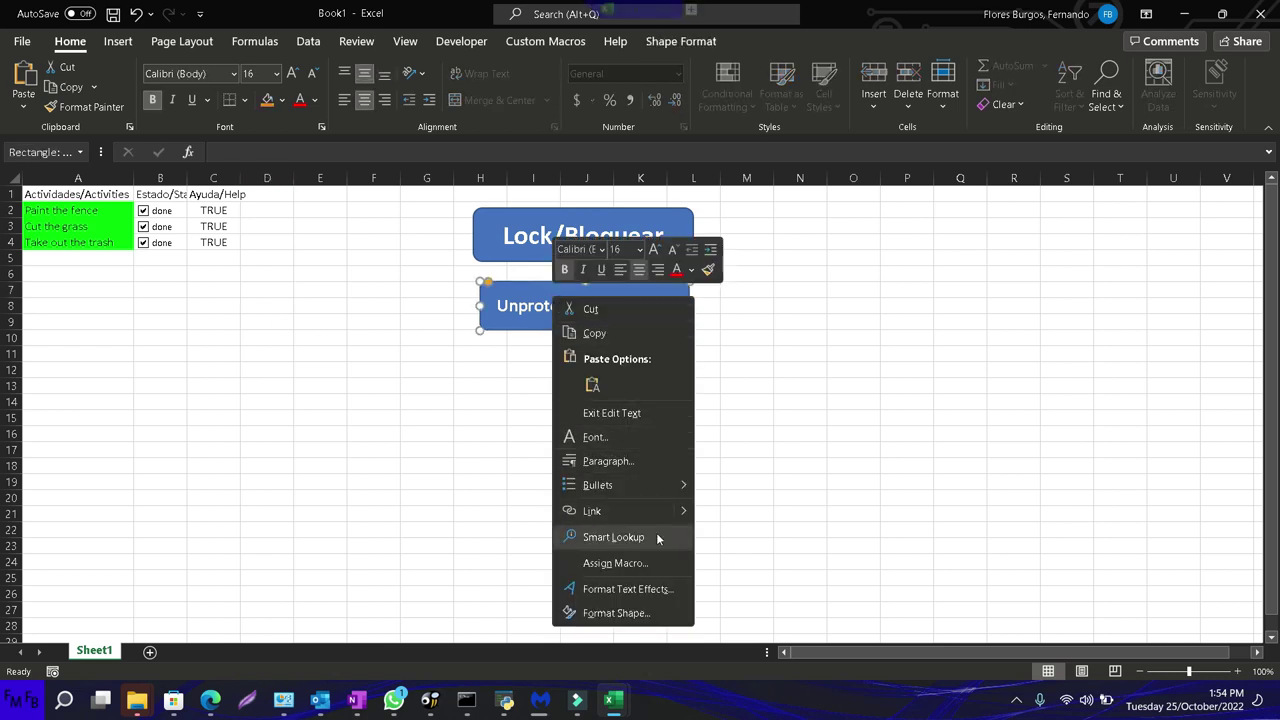
click(650, 563)
click(518, 443)
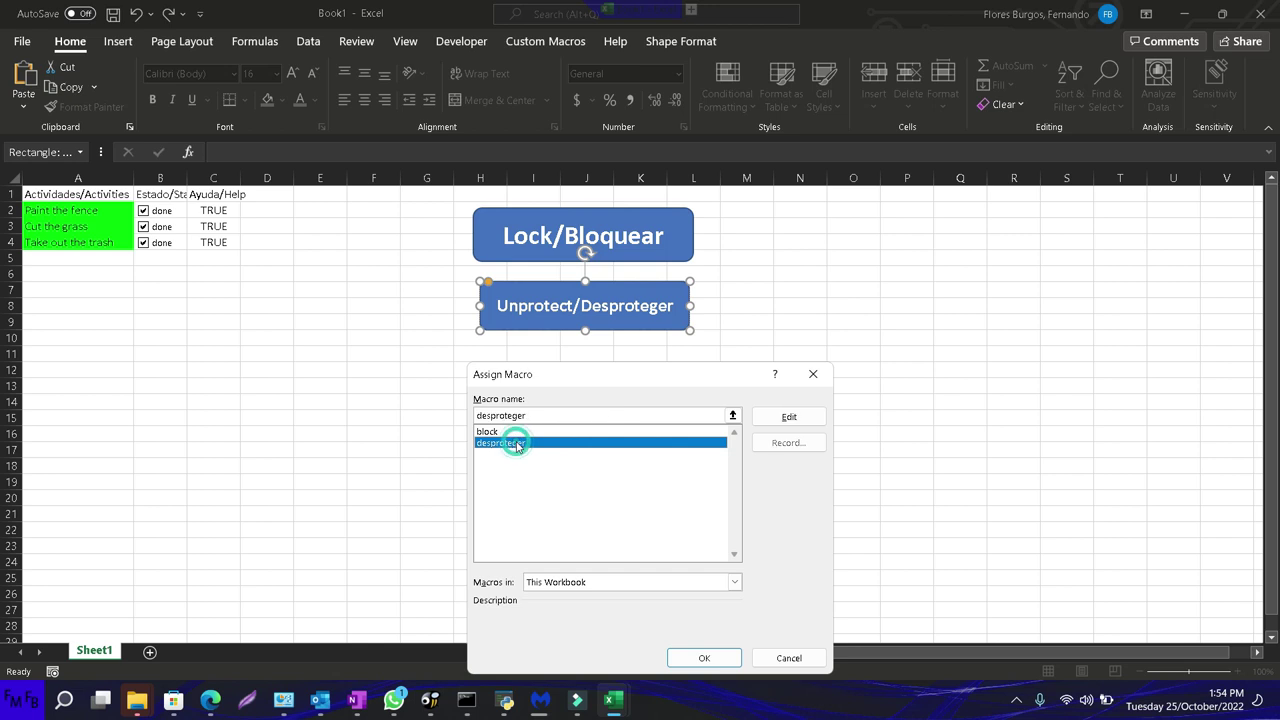
click(704, 657)
click(586, 466)
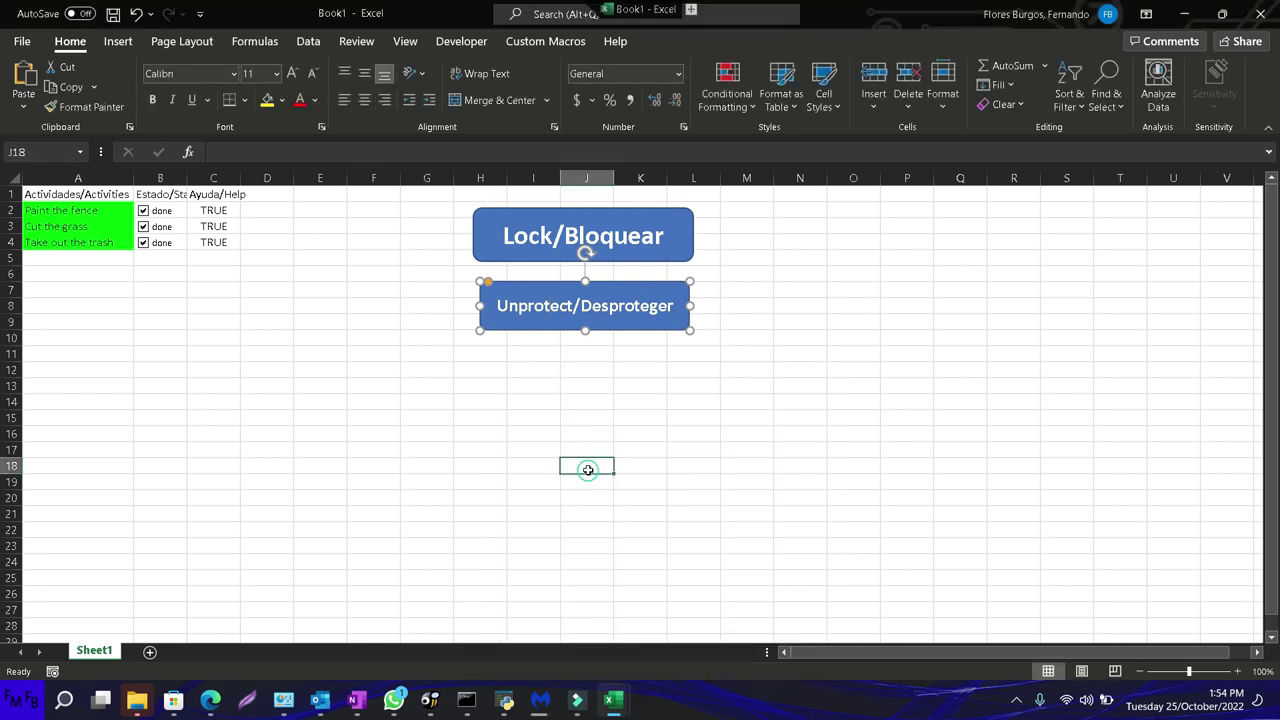
Run Lock/Bloquear, toggle a breakpoint on the If Range line, and stop the paused run
click(592, 258)
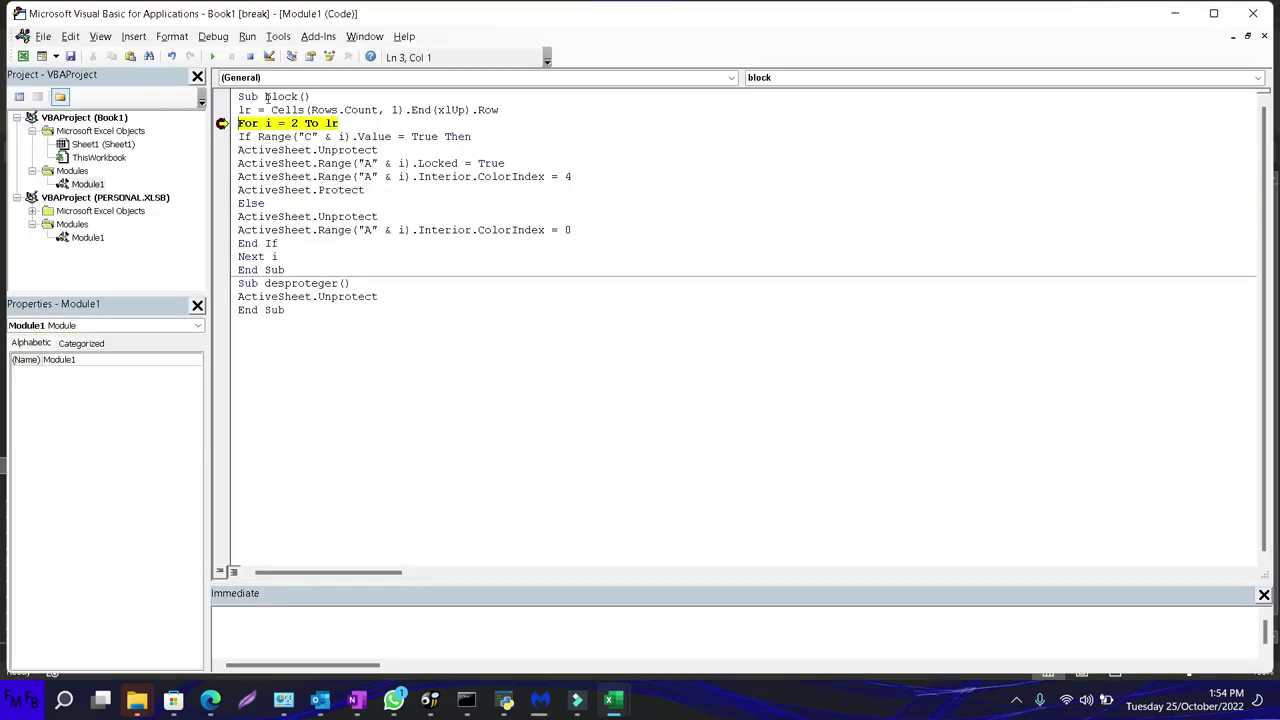
click(222, 136)
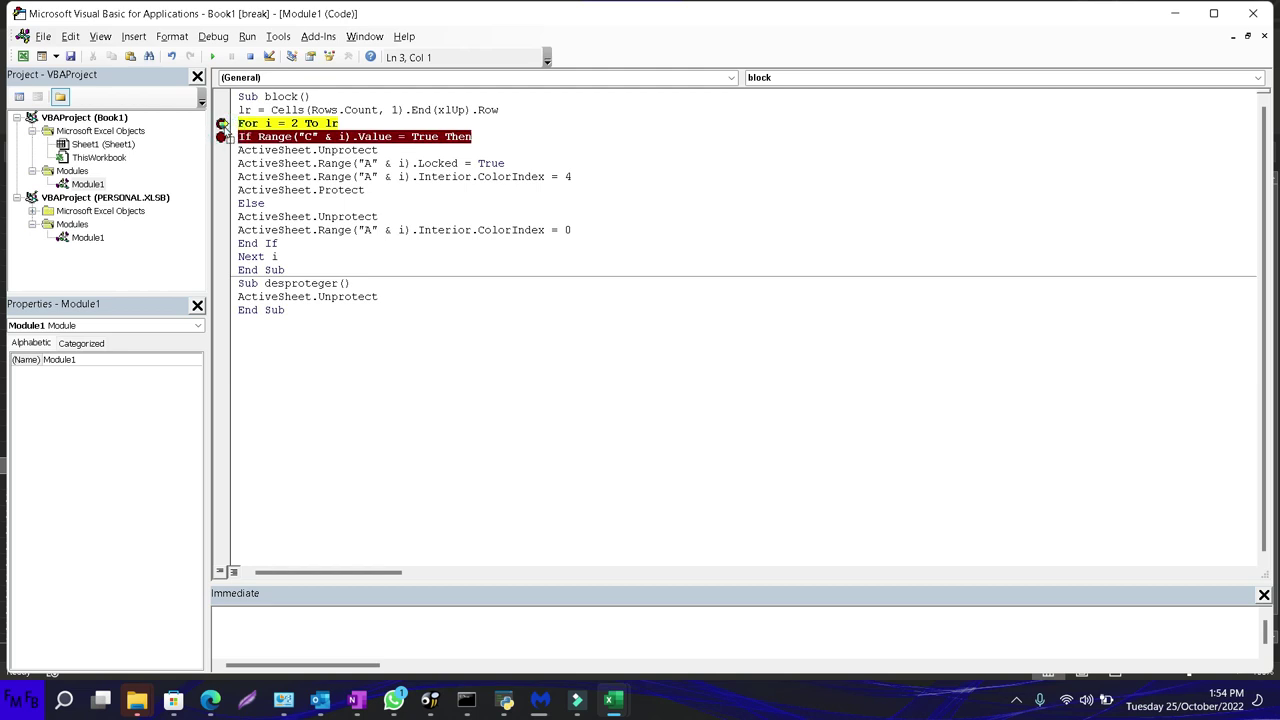
click(222, 136)
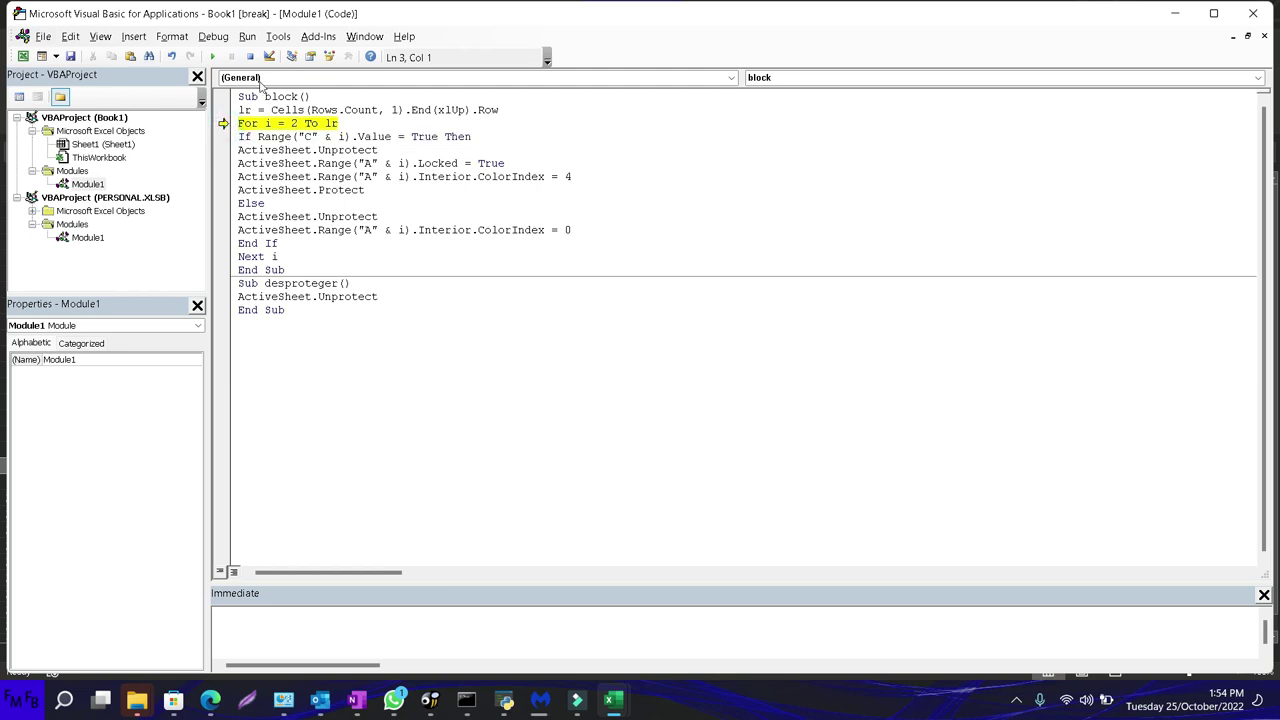
click(250, 56)
Unprotect the sheet and uncheck Paint the fence and Take out the trash
key(alt+F11)
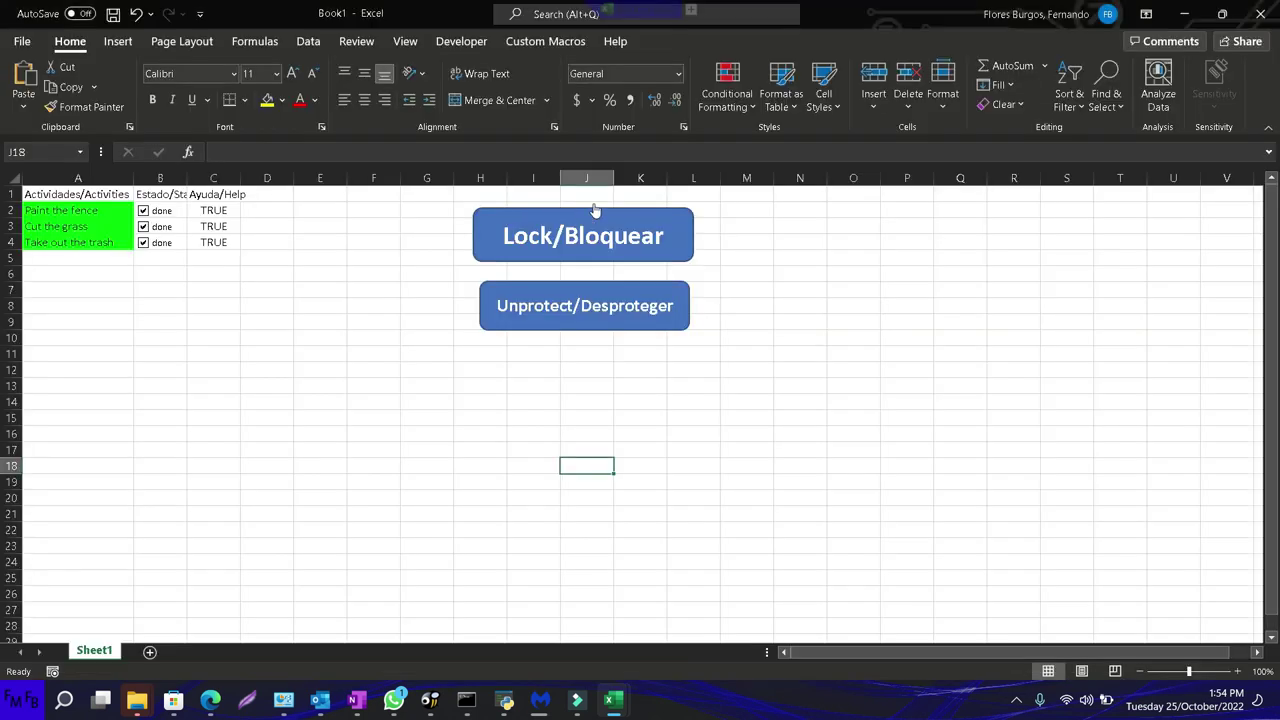
click(607, 317)
click(142, 212)
click(143, 243)
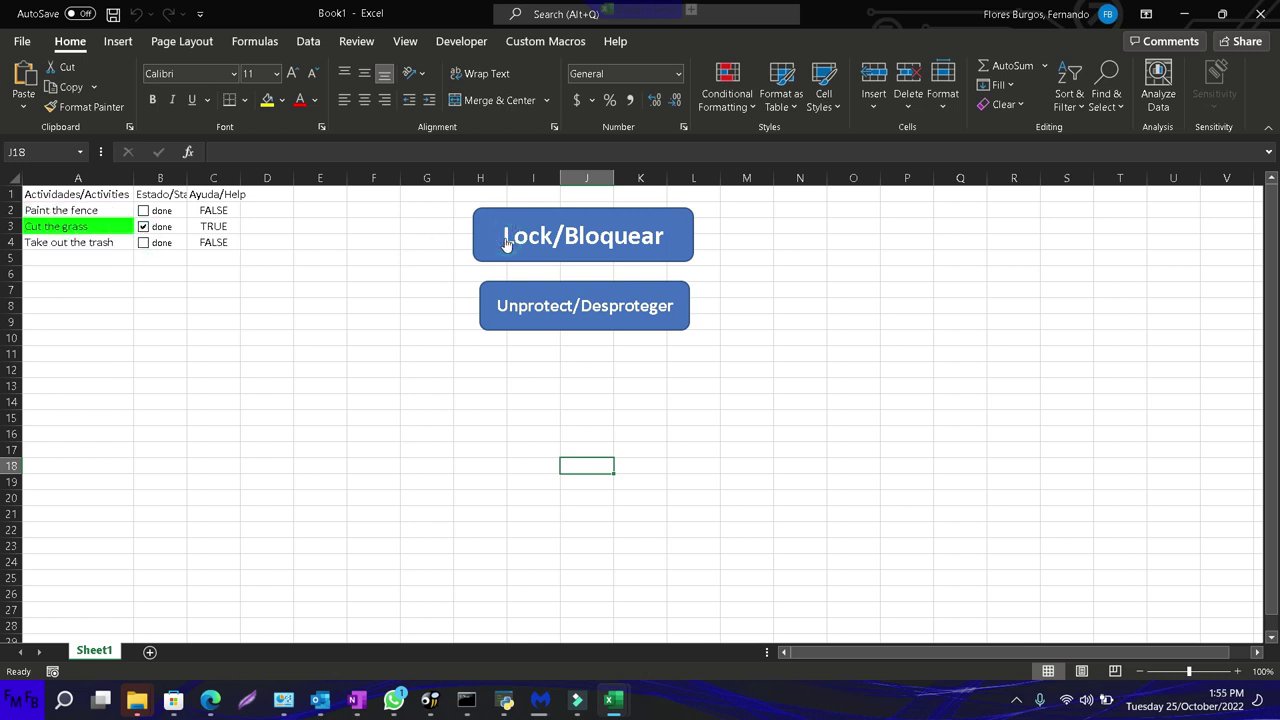
click(529, 297)
Toggle Cut the grass's box and run Lock/Bloquear to recolour and protect completed rows
click(500, 242)
click(143, 227)
click(195, 288)
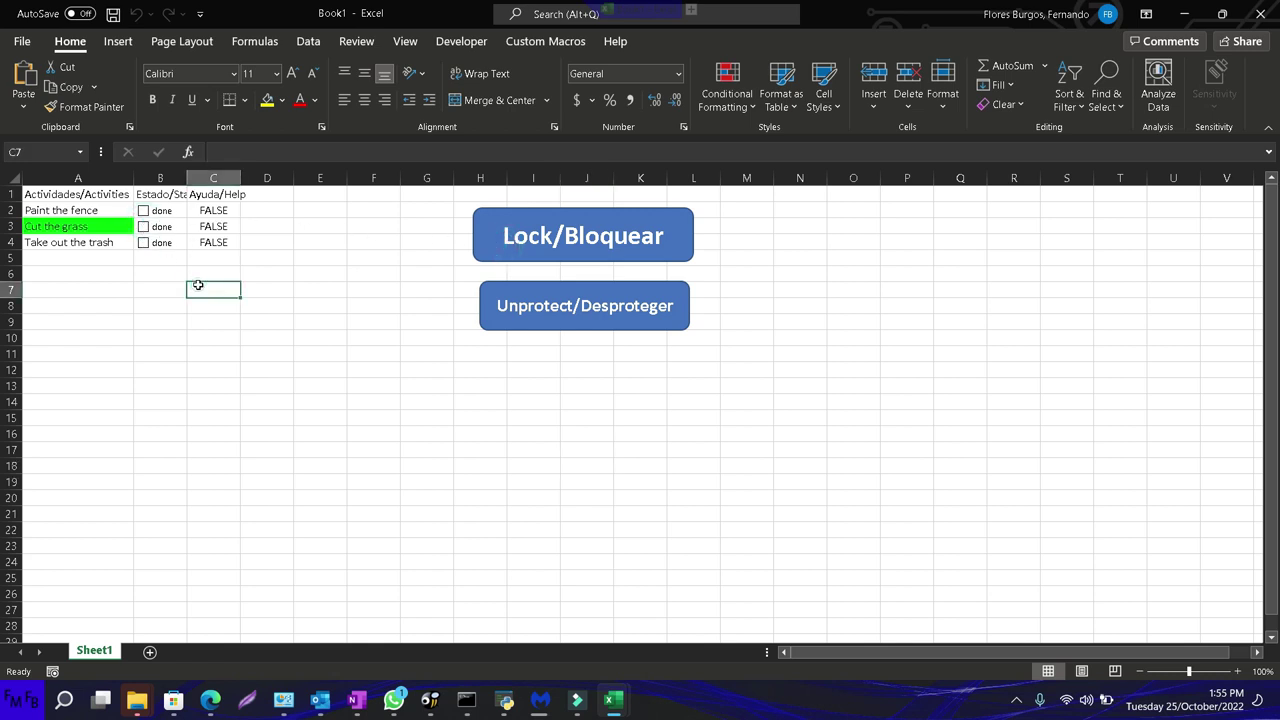
click(490, 240)
click(161, 228)
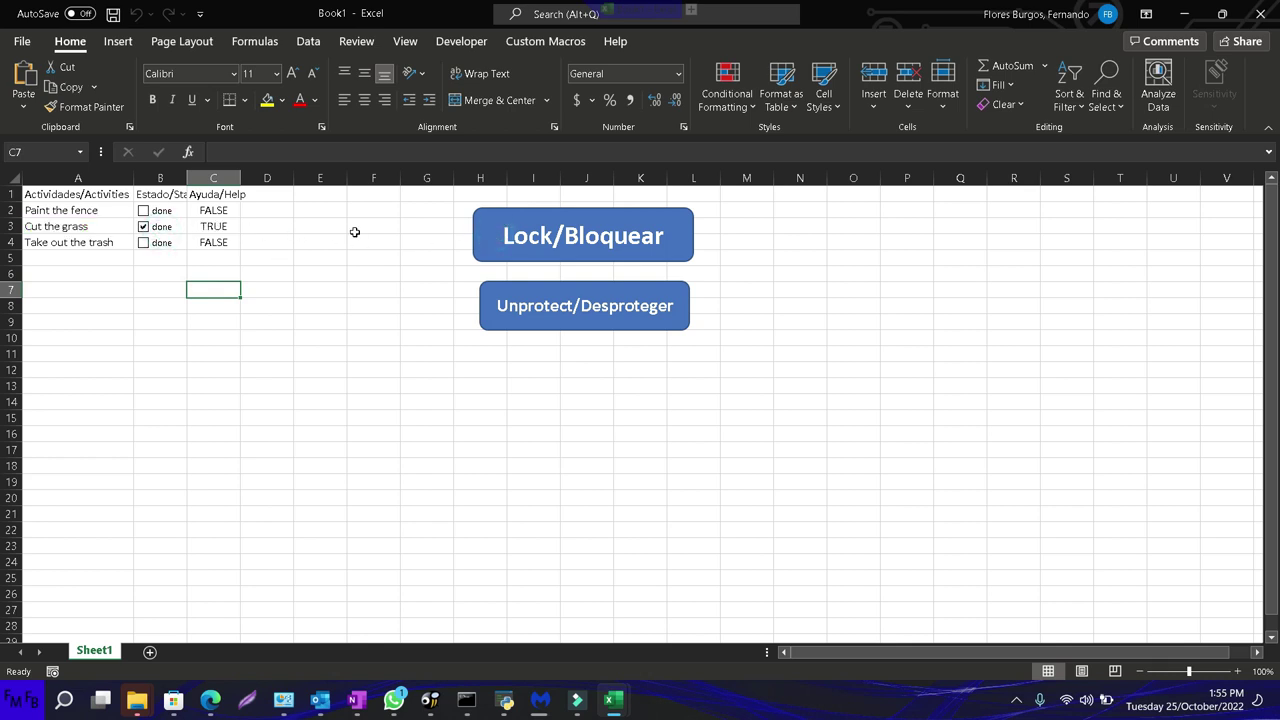
click(506, 240)
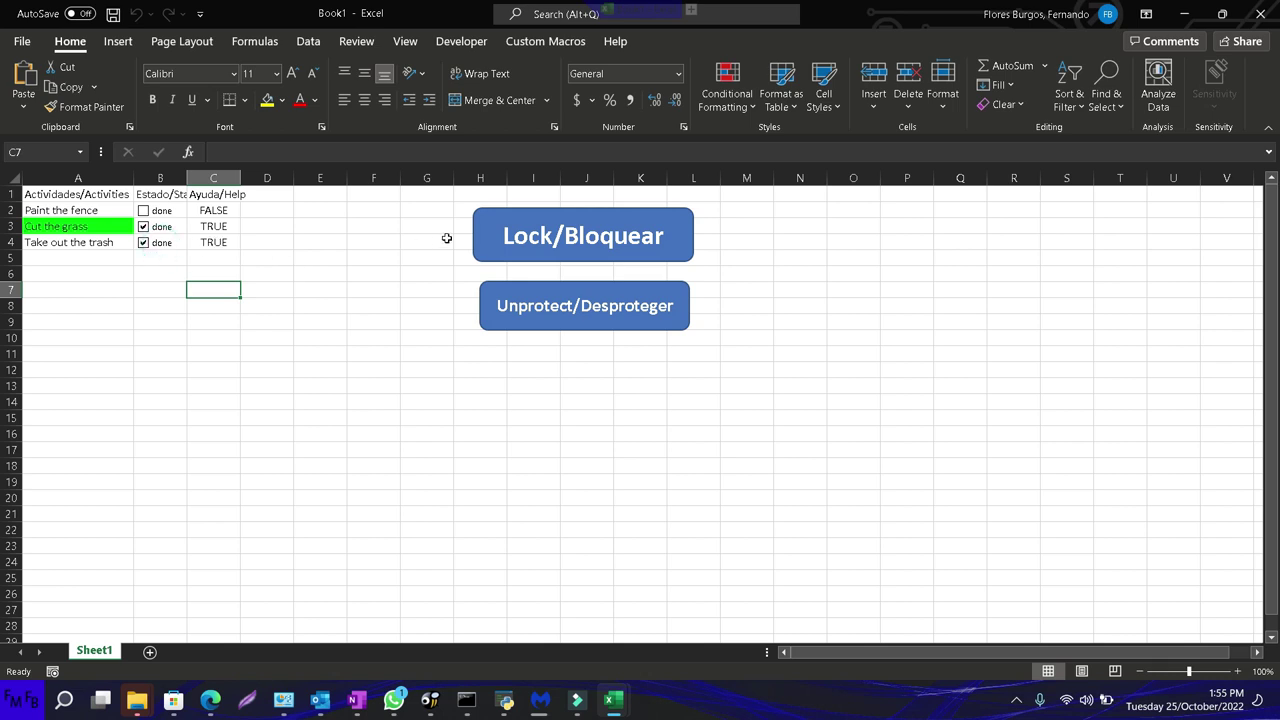
Lock completed rows, dismiss the protection warning, unprotect, and toggle Cut the grass and Paint the fence
click(480, 243)
click(162, 230)
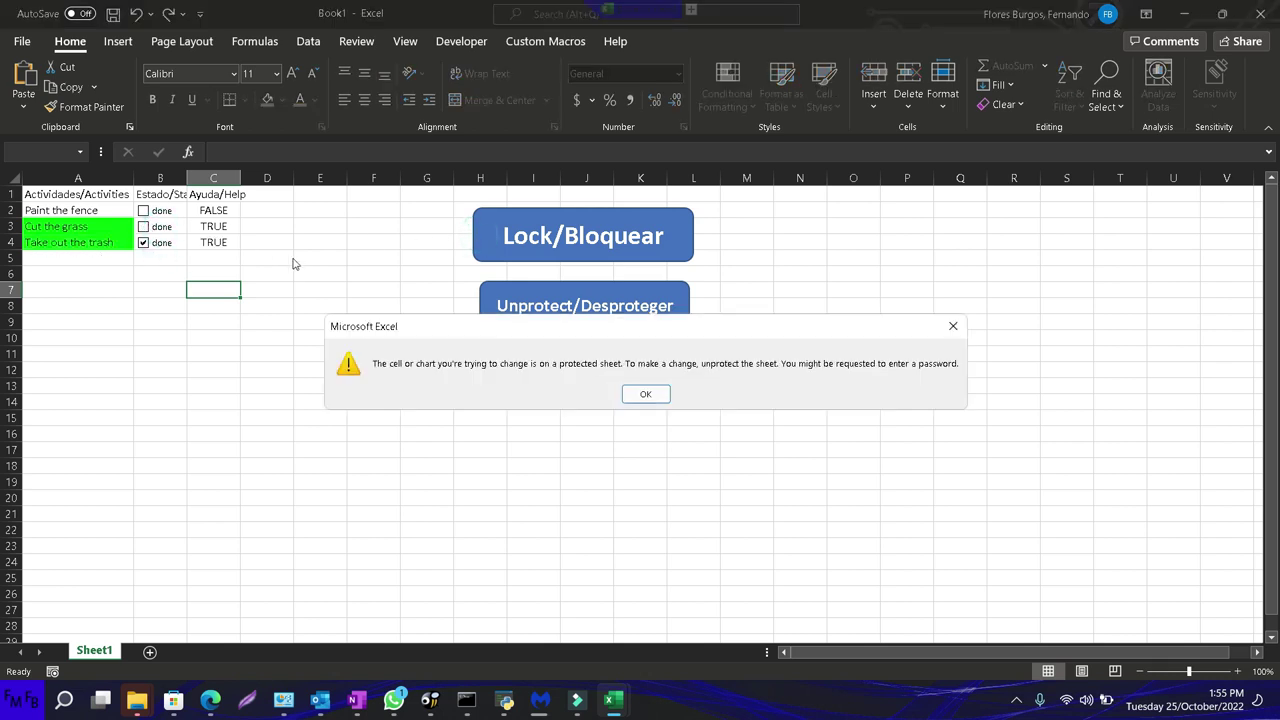
click(630, 388)
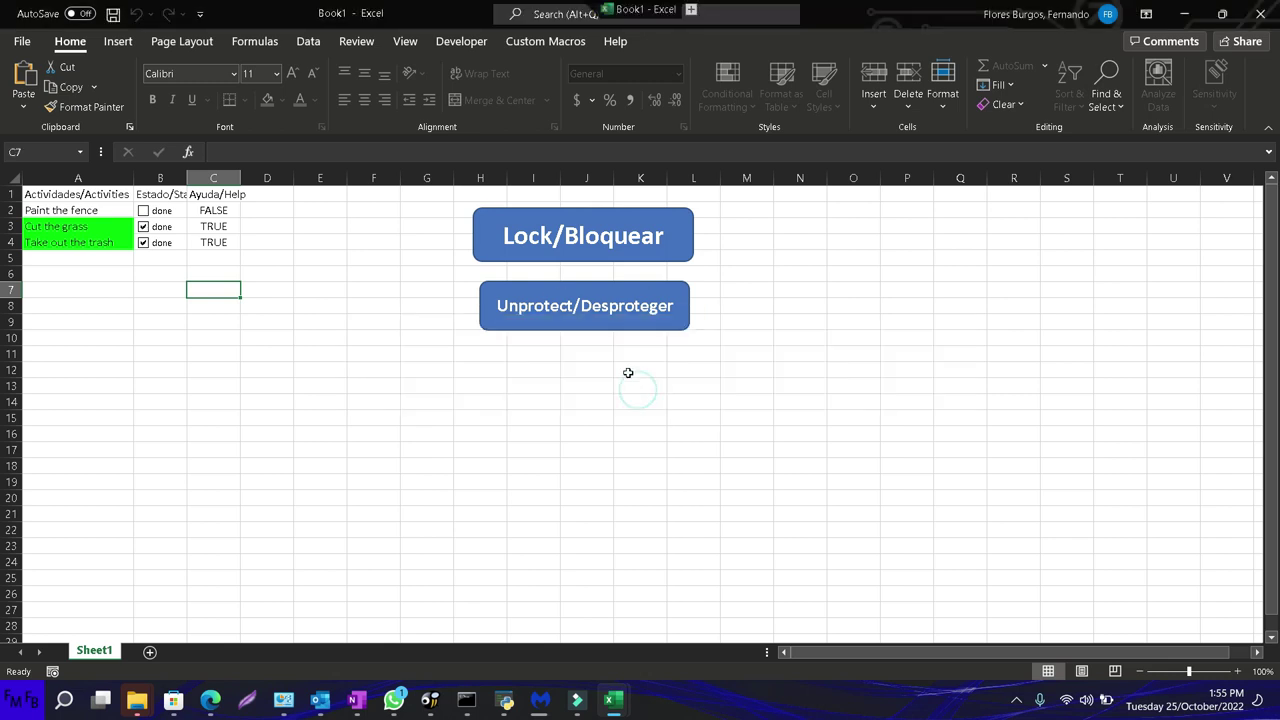
click(606, 320)
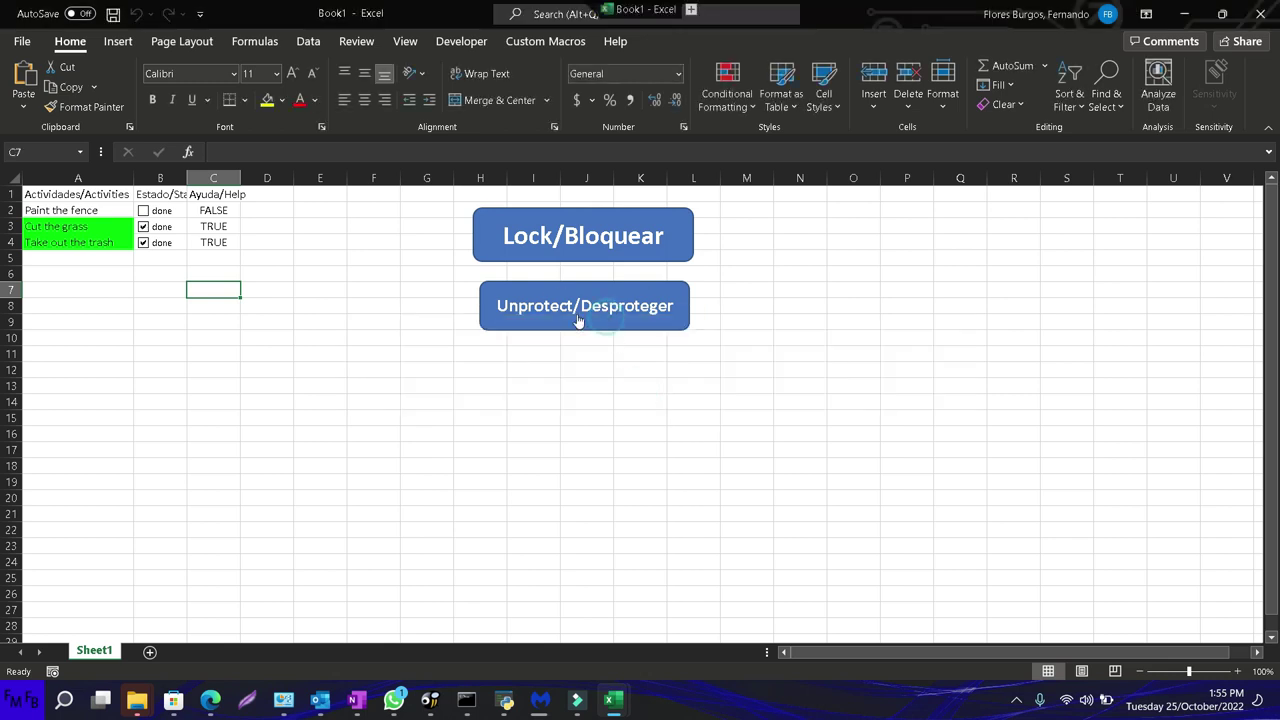
click(160, 227)
click(160, 211)
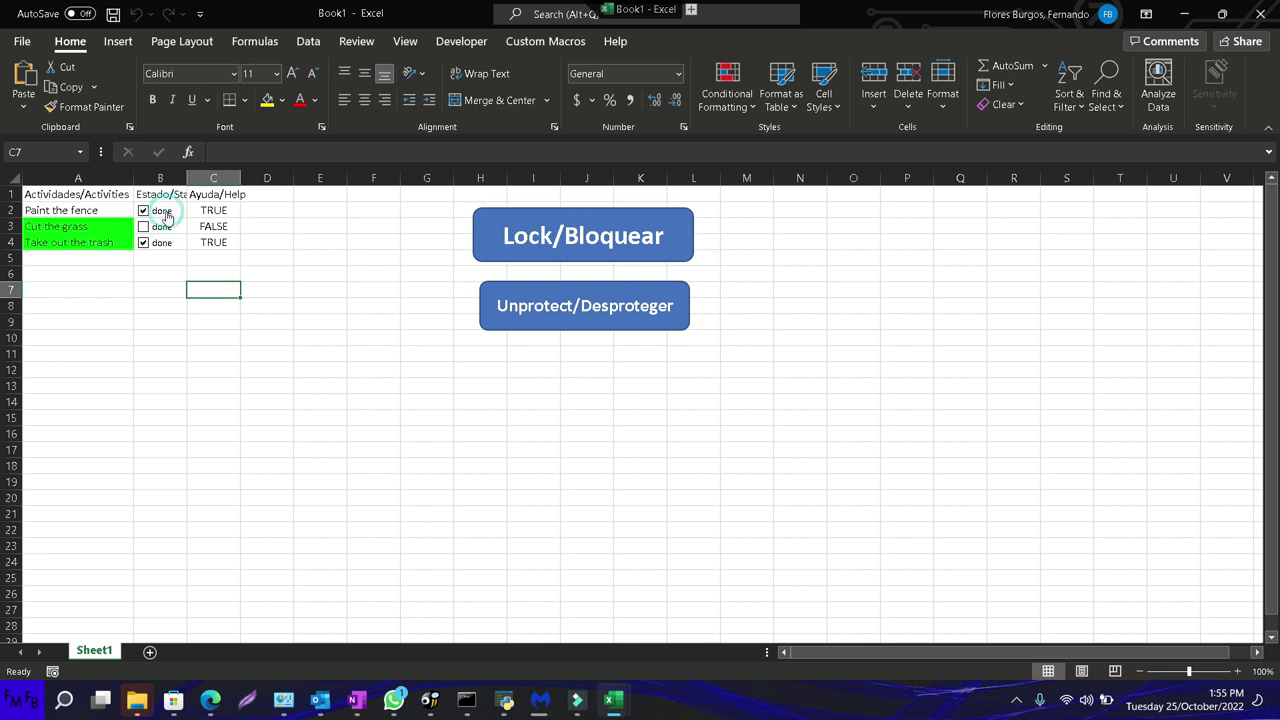